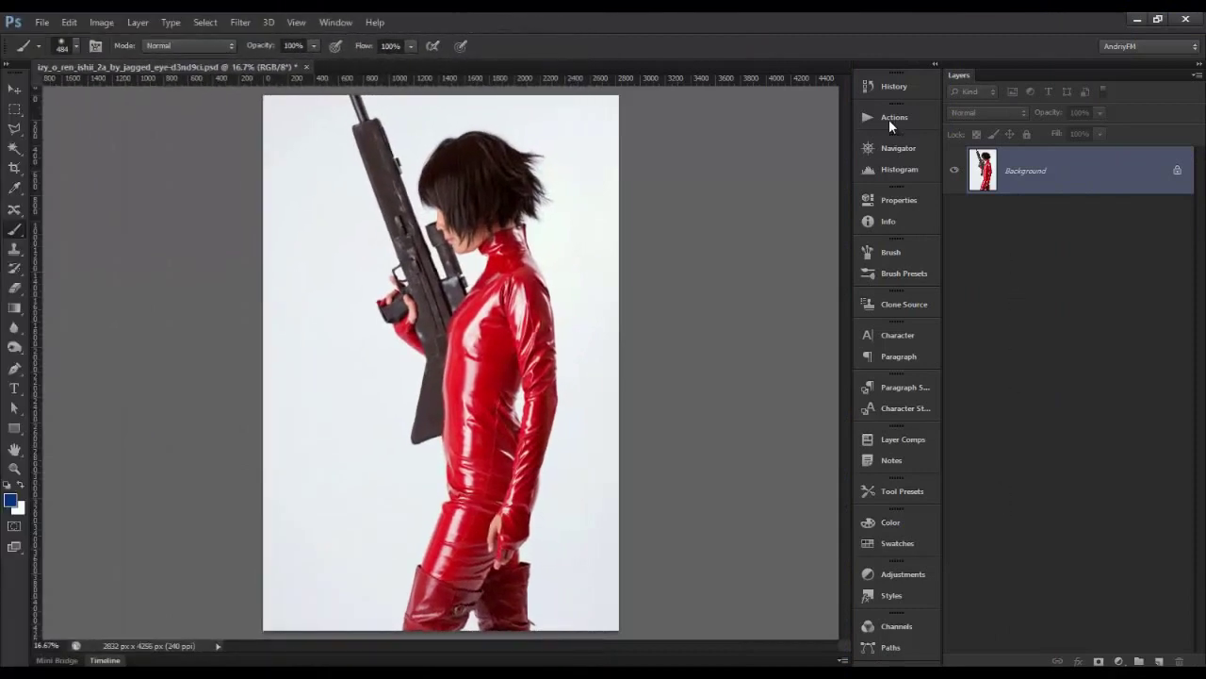
# - Run Step 1 - Focus Area from the Century @ AndriyFM action set
pyautogui.click(14, 88)
pyautogui.click(895, 117)
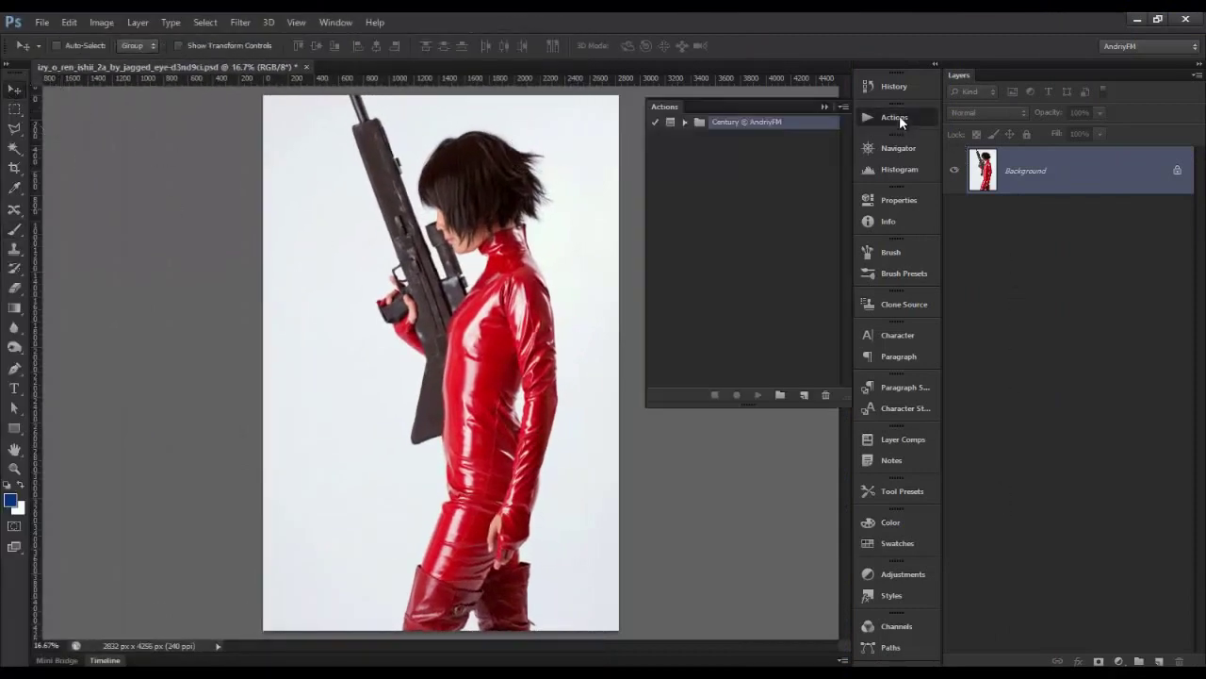
pyautogui.click(684, 121)
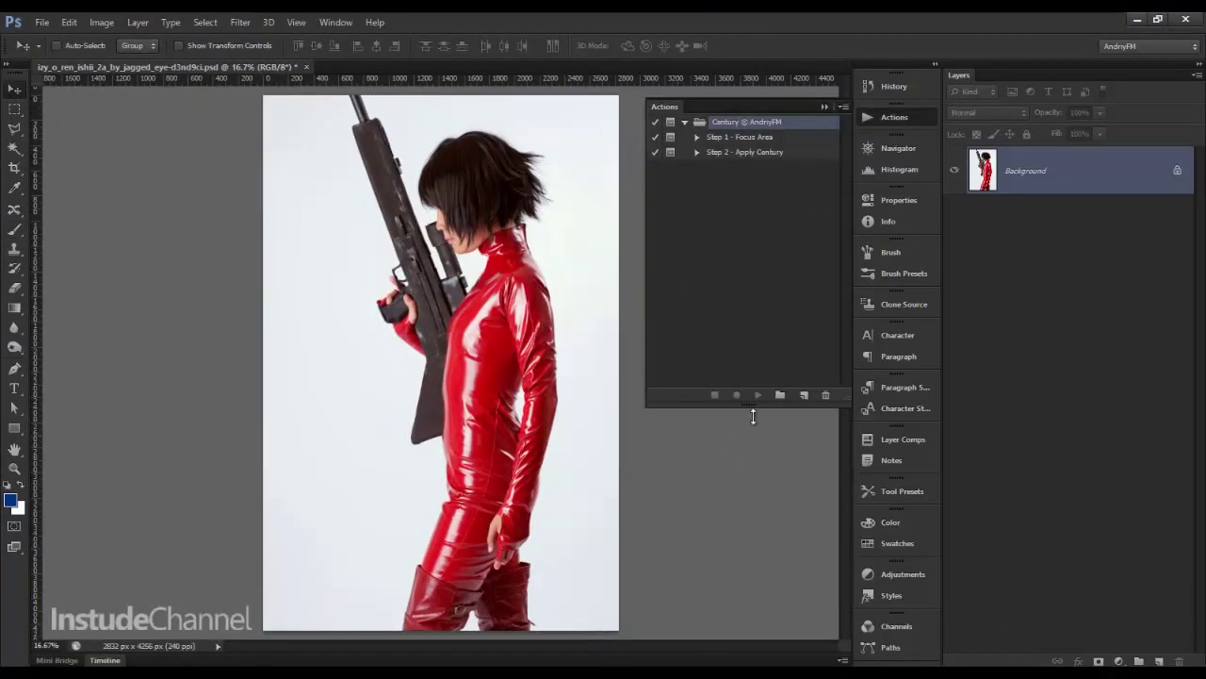
pyautogui.click(745, 137)
pyautogui.click(756, 396)
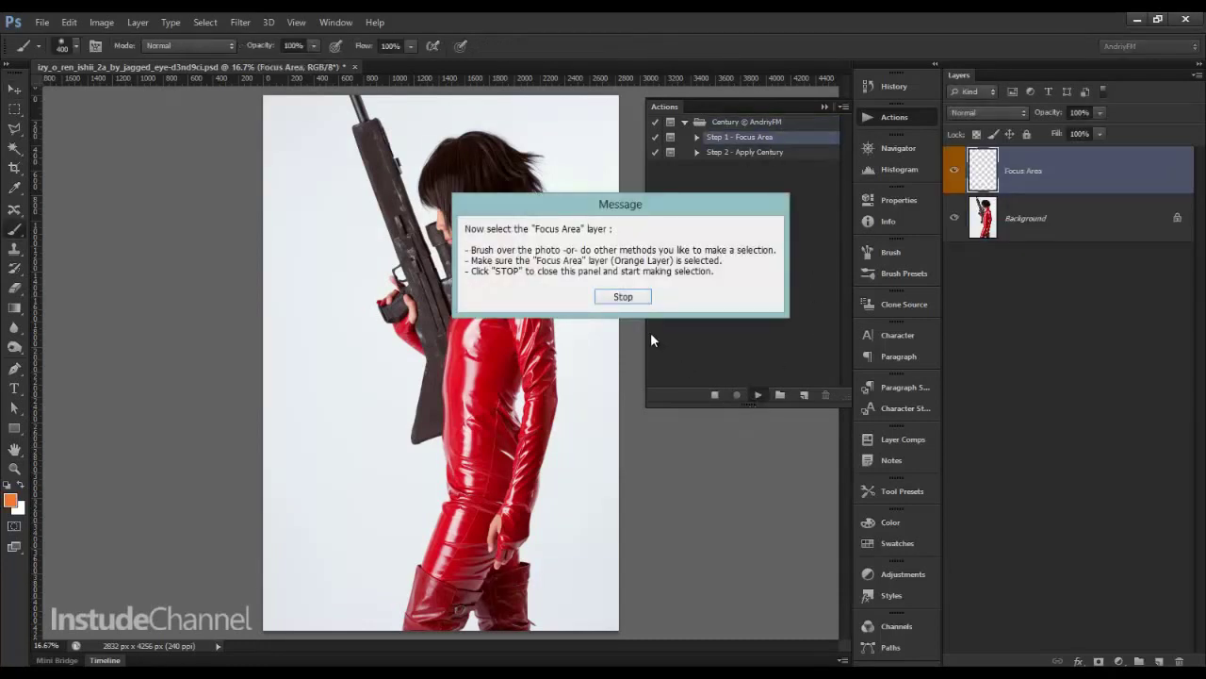
# - Paint orange over the woman, her gun and hair on the Focus Area layer
pyautogui.click(623, 296)
pyautogui.hotkey('ctrl', '+')
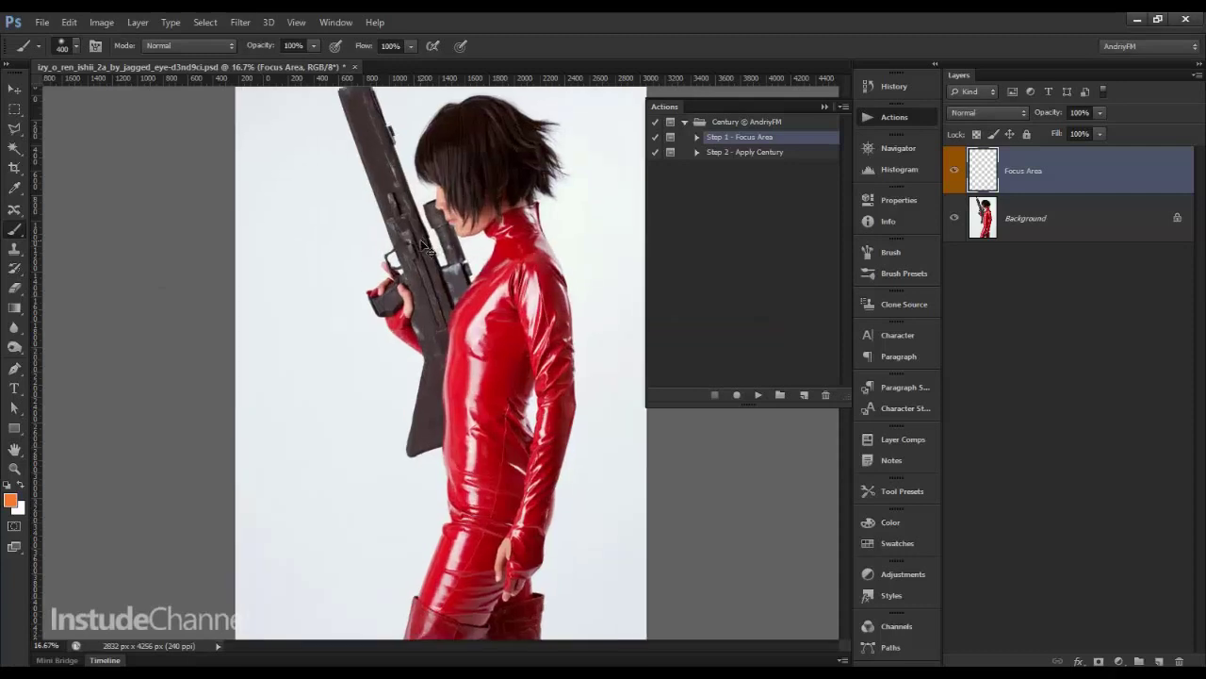
pyautogui.moveTo(490, 342)
pyautogui.mouseDown()
pyautogui.moveTo(502, 330)
pyautogui.moveTo(450, 443)
pyautogui.moveTo(559, 262)
pyautogui.mouseUp()
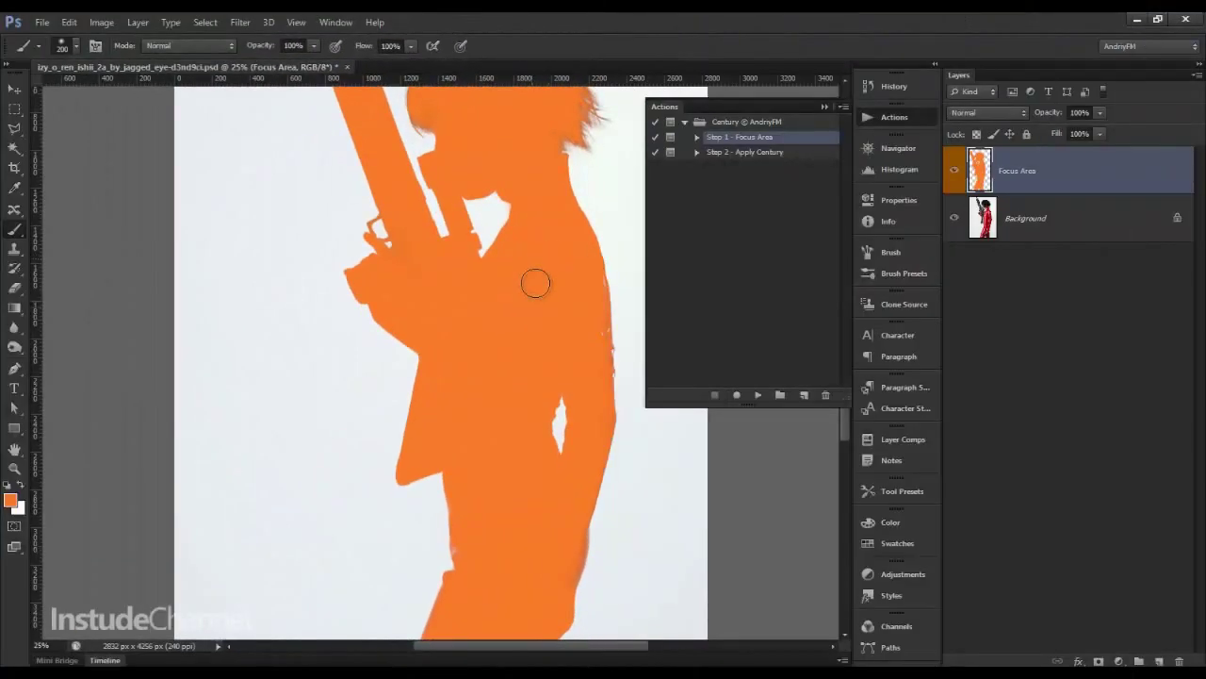
pyautogui.click(954, 169)
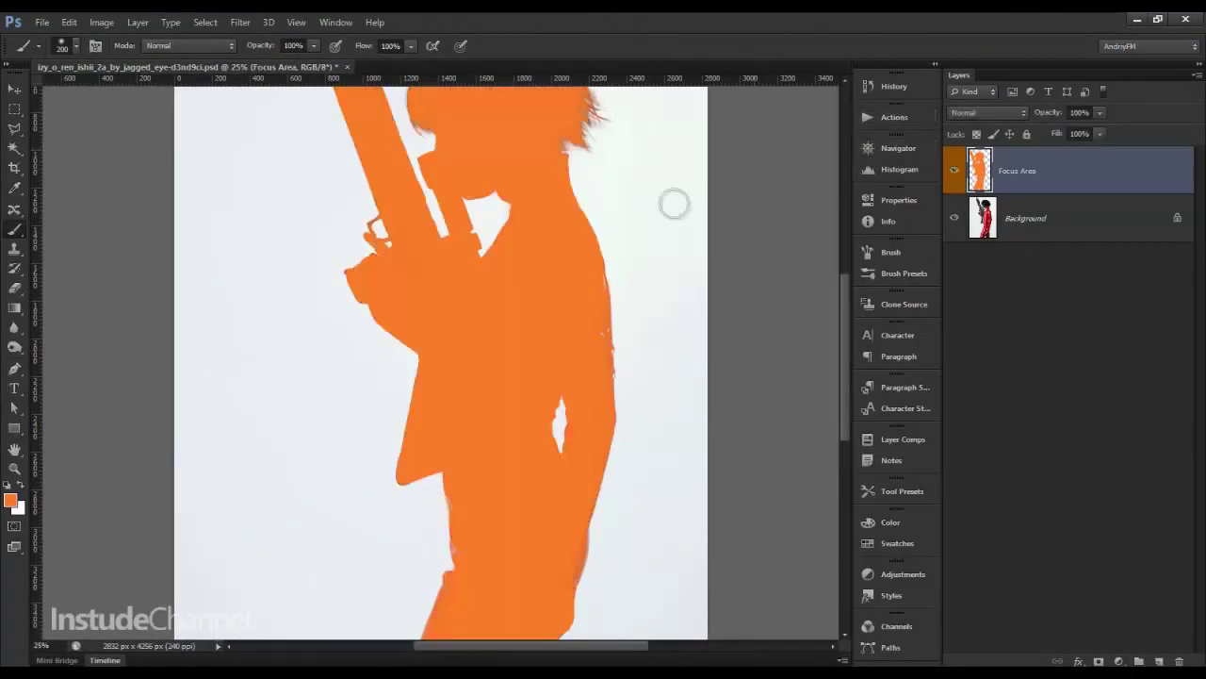
pyautogui.moveTo(673, 202); pyautogui.dragTo(512, 315)
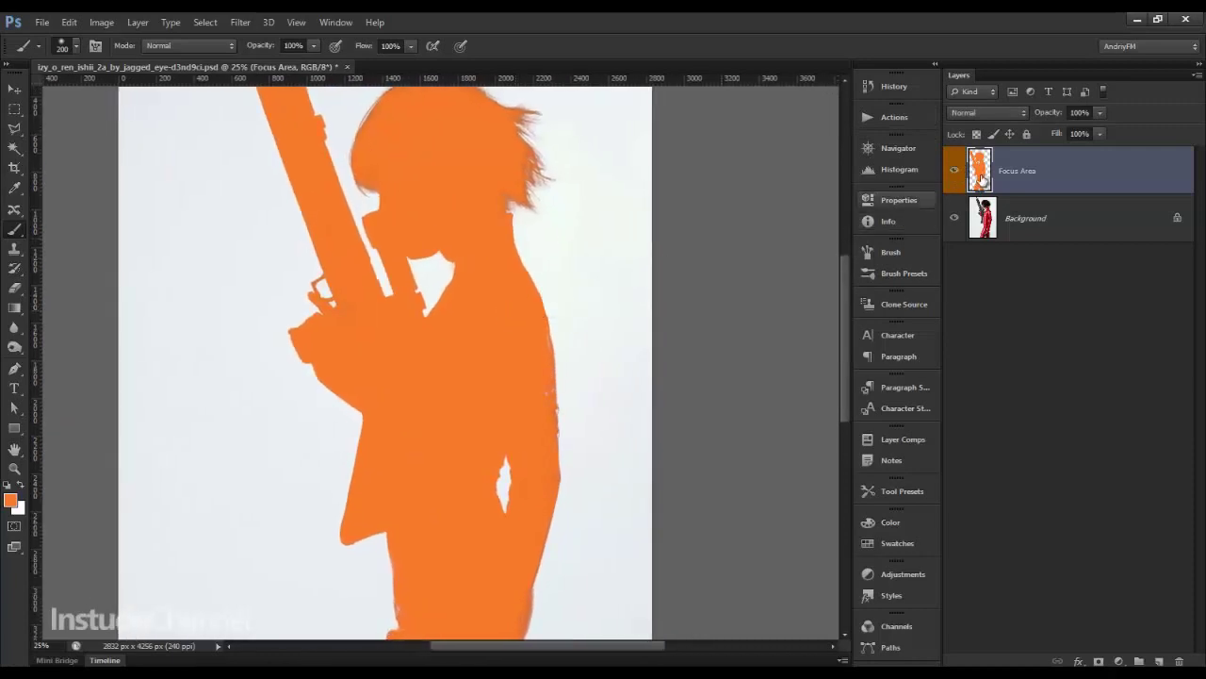
pyautogui.click(910, 120)
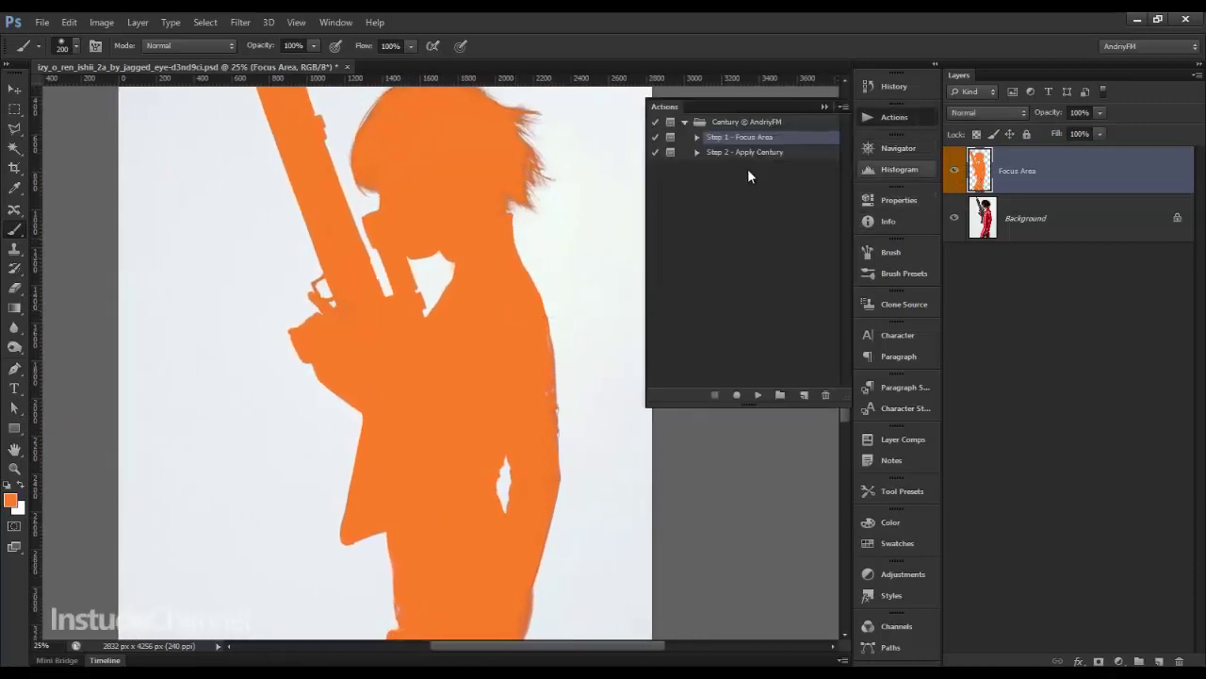
# - Run Step 2 - Apply Century, extracting the figure onto black, and choose the Rectangle tool
pyautogui.click(757, 395)
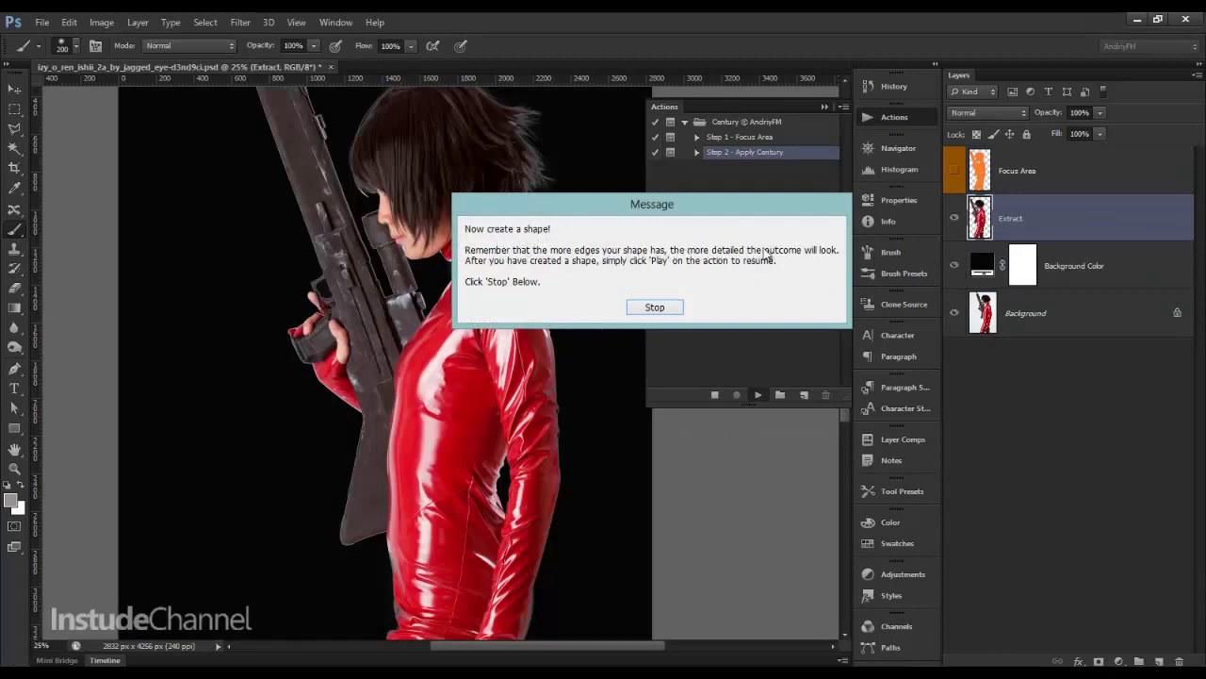
pyautogui.click(651, 308)
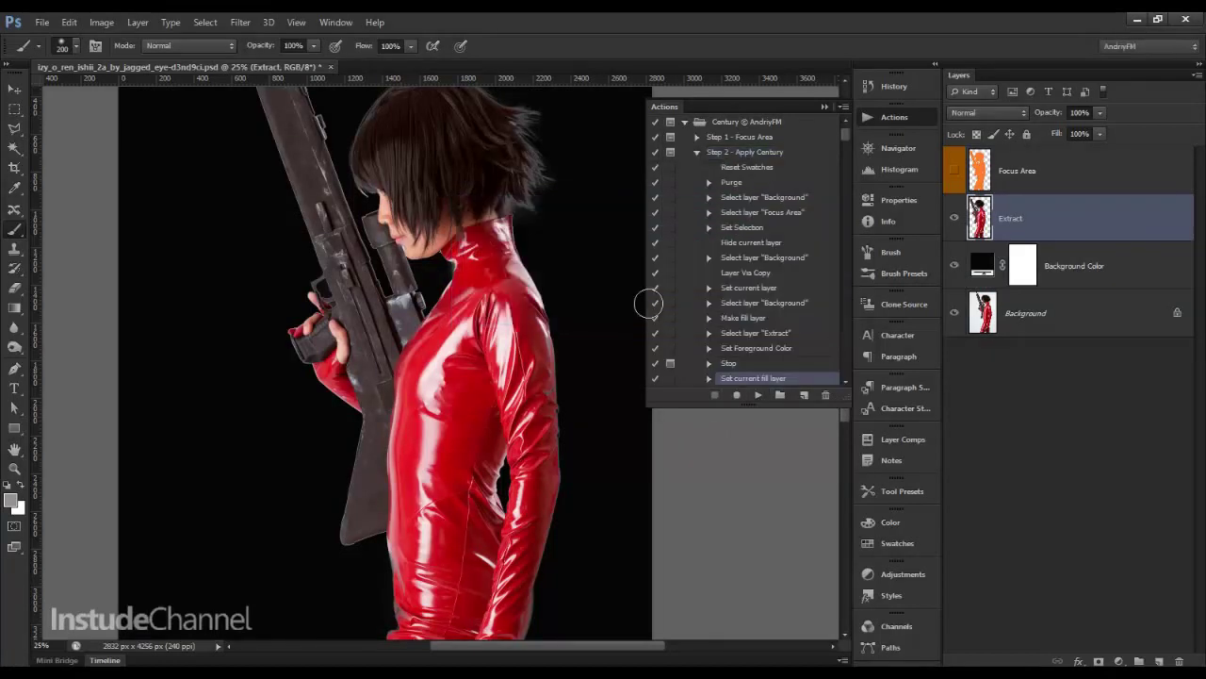
pyautogui.click(15, 429)
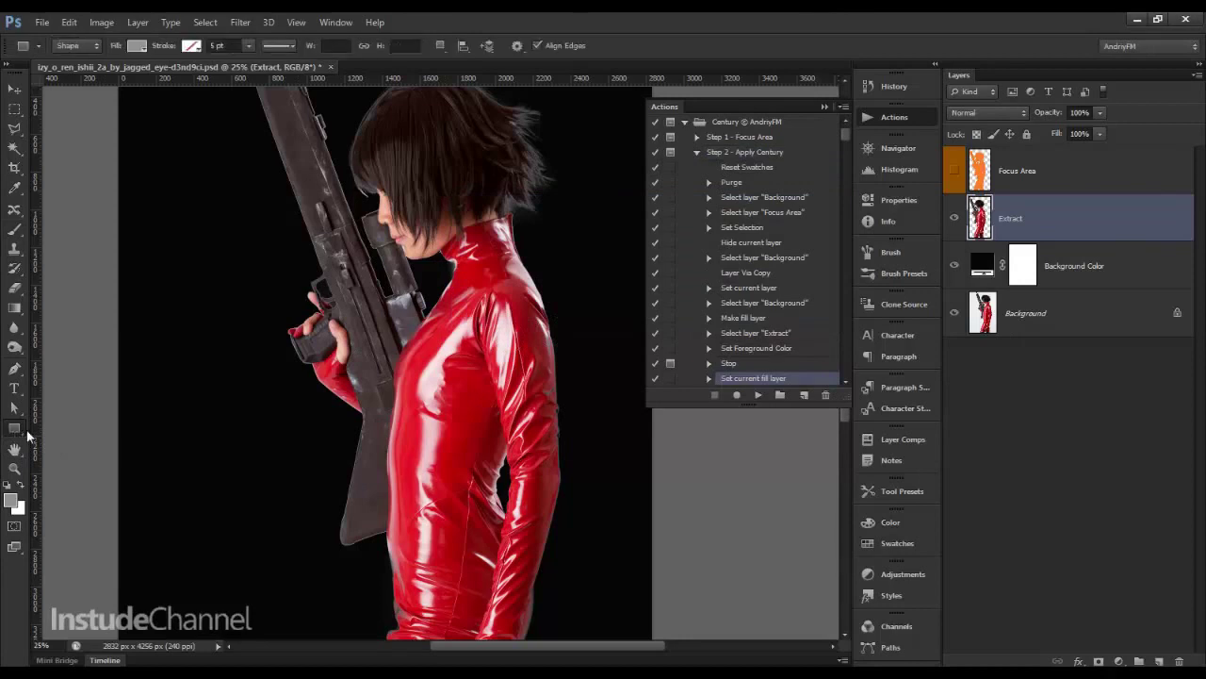
# - Draw a tall and a wide rectangle and merge them into one cross shape
pyautogui.moveTo(294, 259)
pyautogui.mouseDown()
pyautogui.moveTo(349, 476)
pyautogui.moveTo(325, 537)
pyautogui.mouseUp()
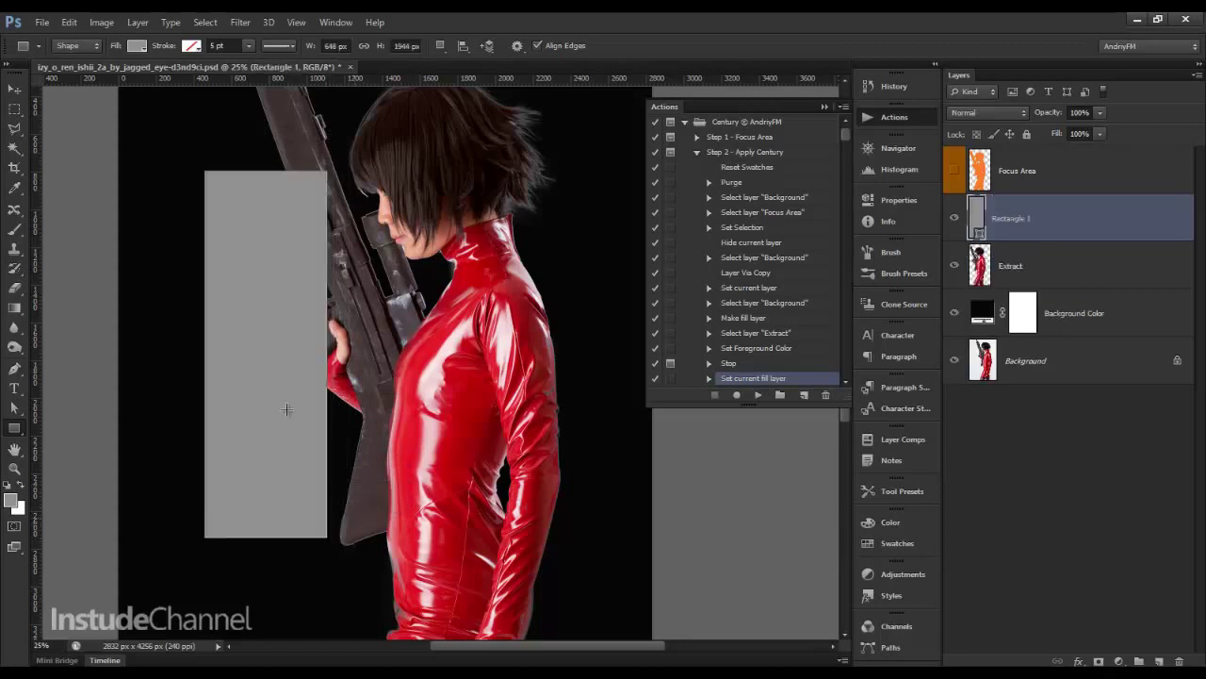
pyautogui.moveTo(180, 302); pyautogui.dragTo(609, 385)
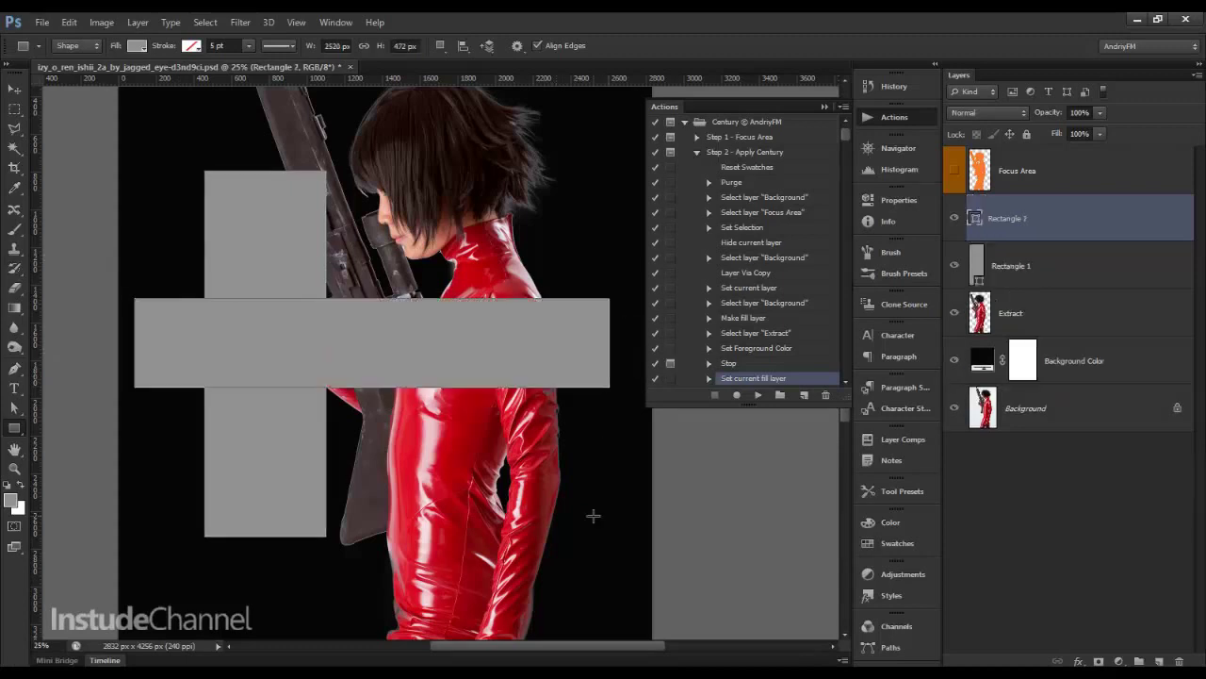
pyautogui.keyDown('shift'); pyautogui.click(1117, 280); pyautogui.keyUp('shift')
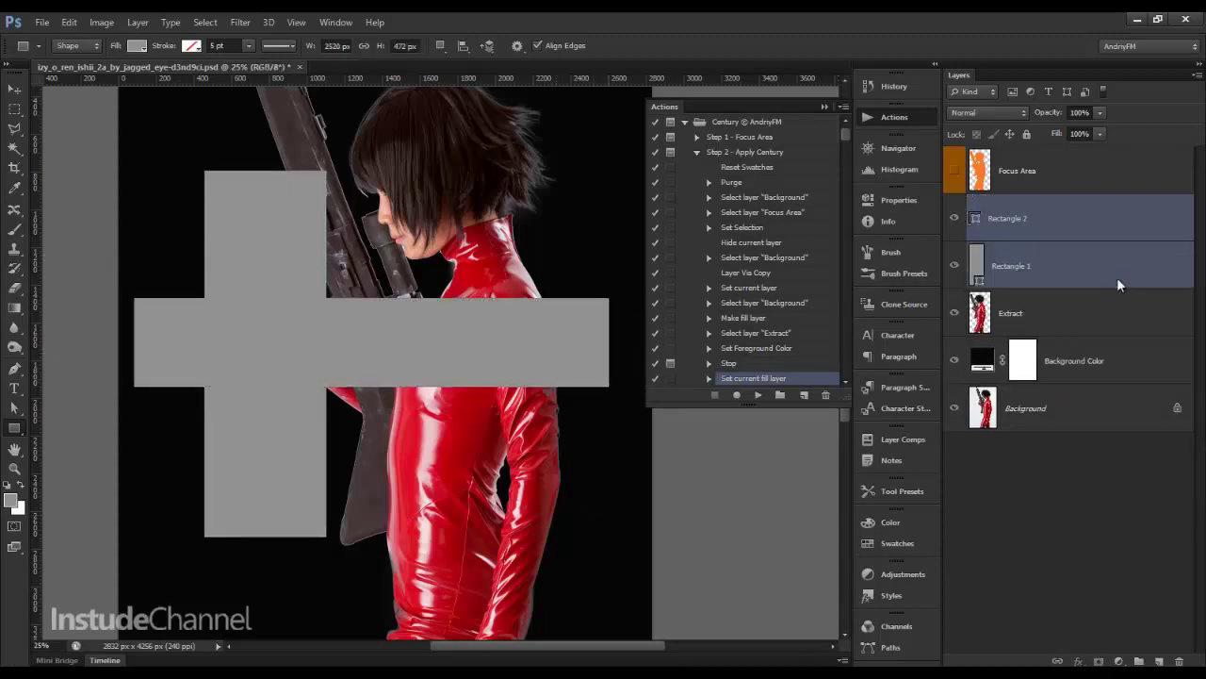
pyautogui.rightClick(1117, 280)
pyautogui.click(969, 432)
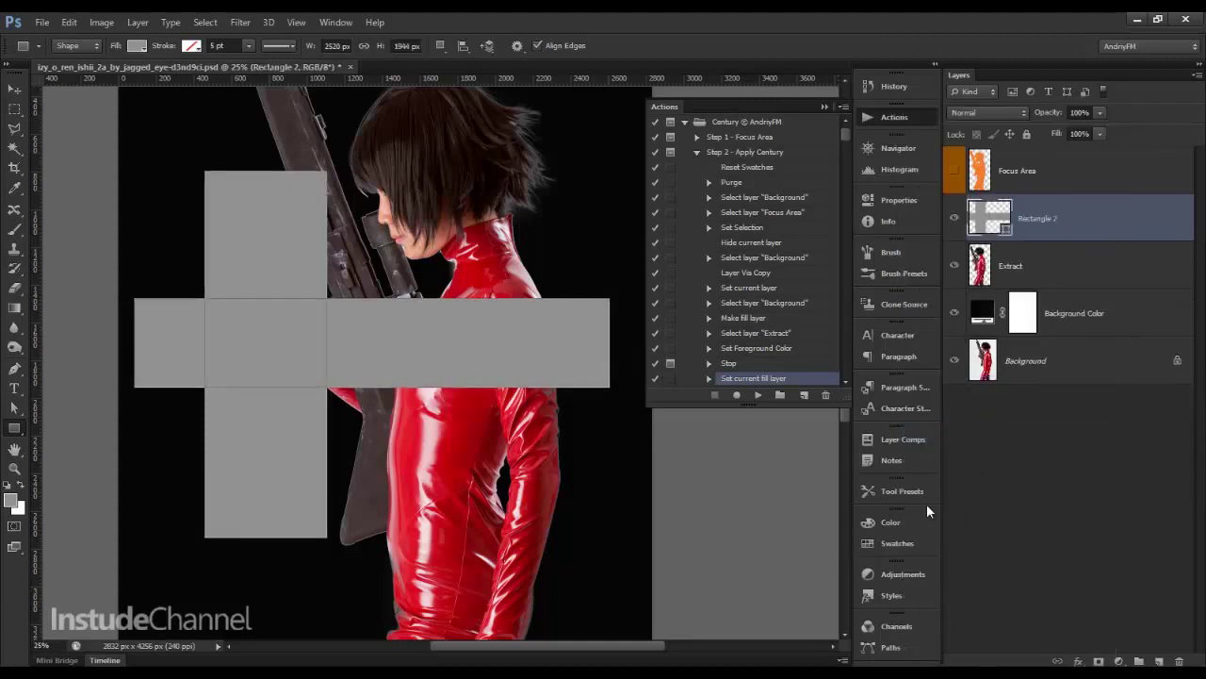
# - Rotate the cross shape 45°, shift it down and right, and commit
pyautogui.hotkey('ctrl', 't')
pyautogui.moveTo(646, 455); pyautogui.dragTo(524, 545)
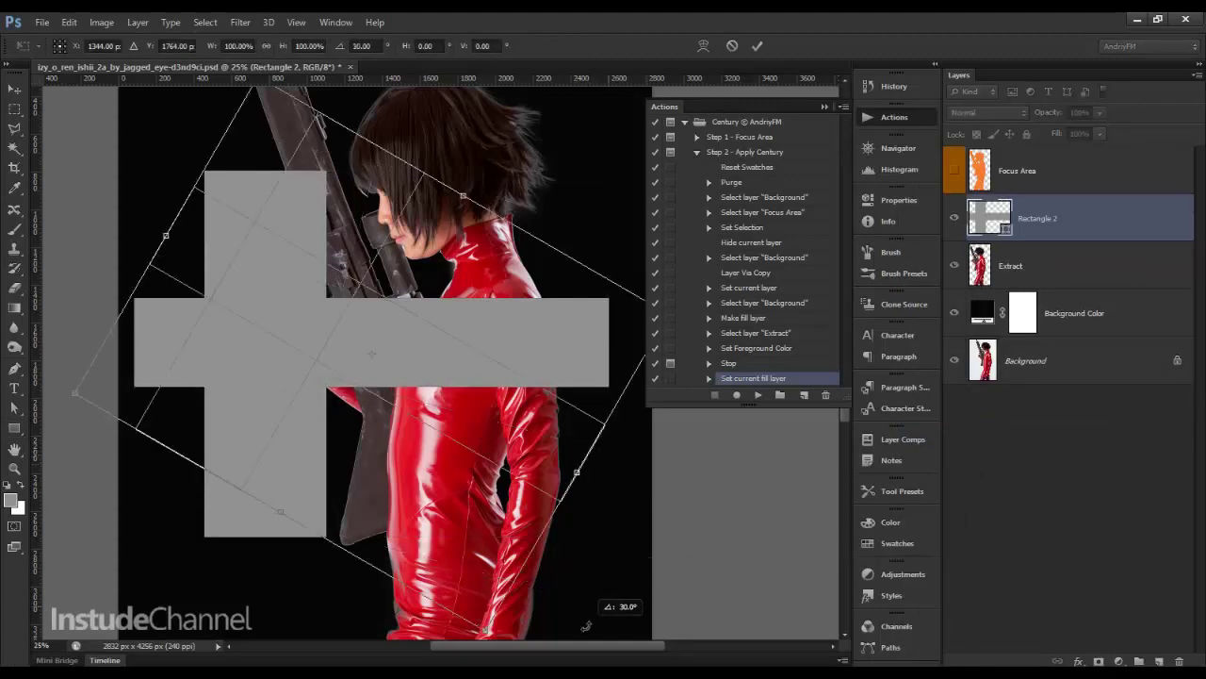
pyautogui.moveTo(449, 386); pyautogui.dragTo(464, 423)
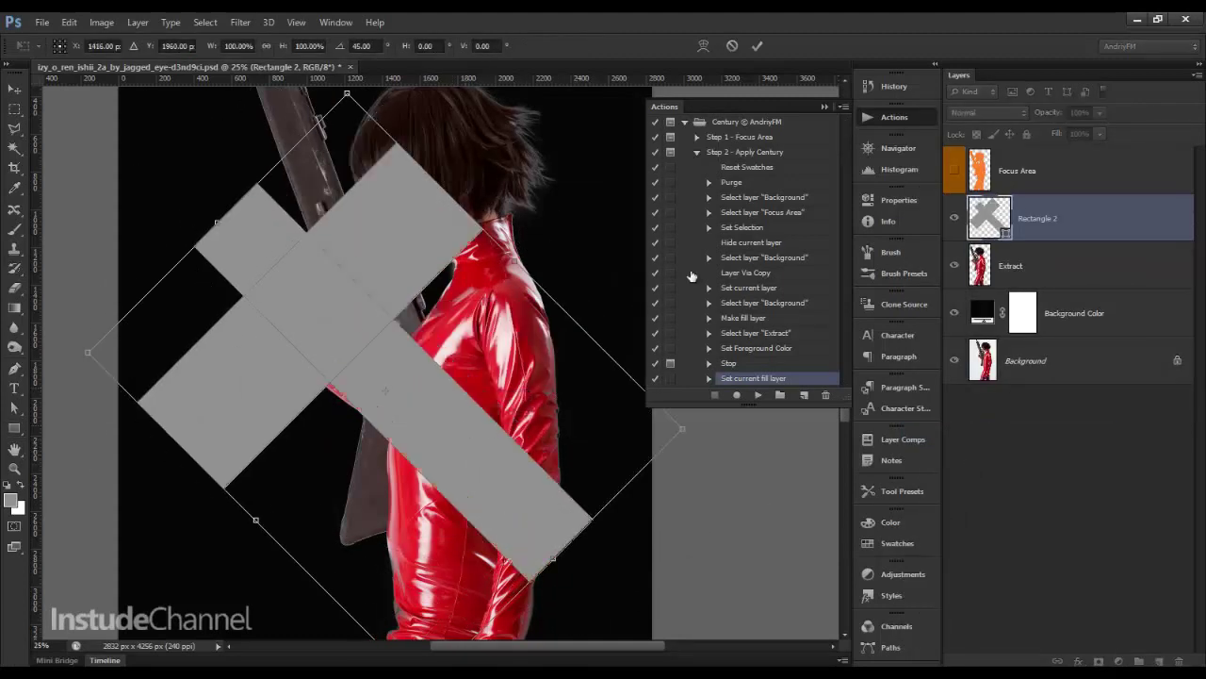
pyautogui.click(759, 45)
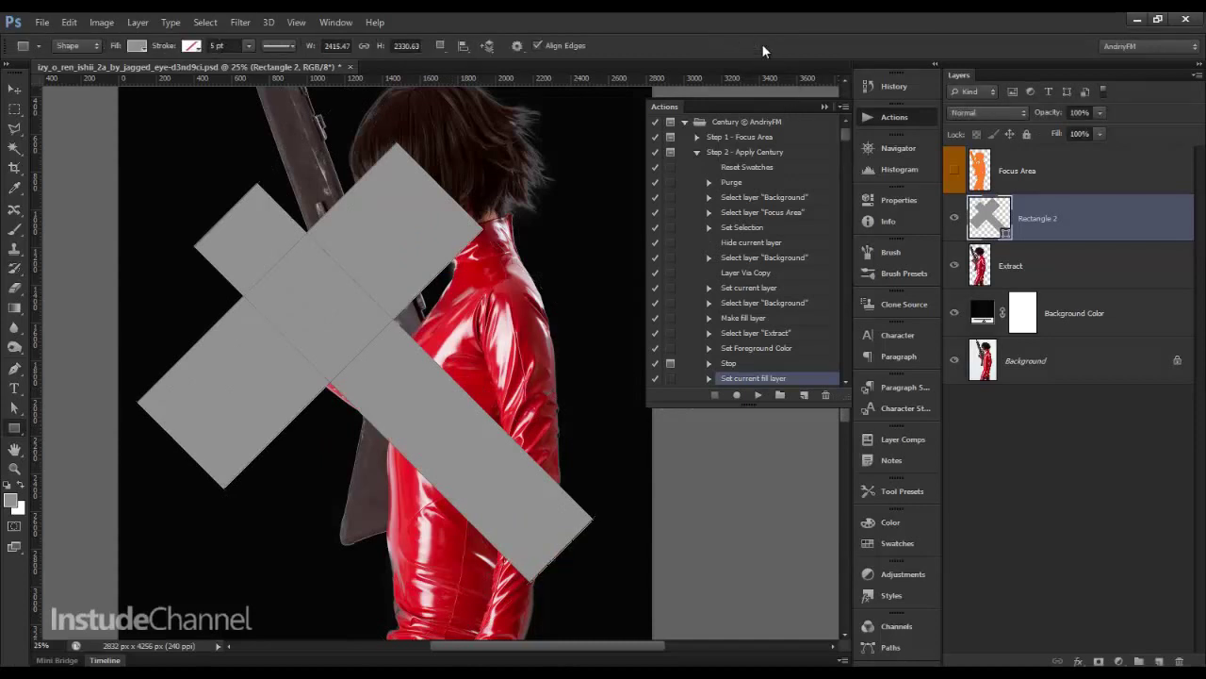
# - Resume the Century action with Motion Blur Distance raised above 240 to finish the render
pyautogui.click(759, 395)
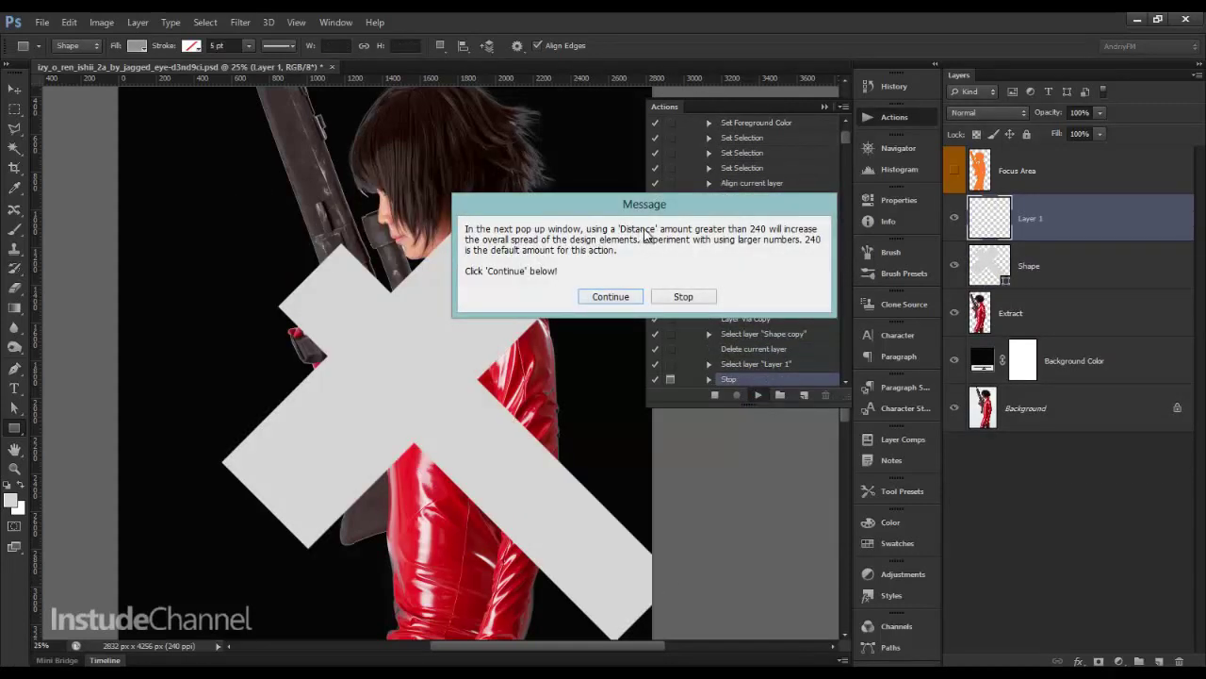
pyautogui.click(594, 300)
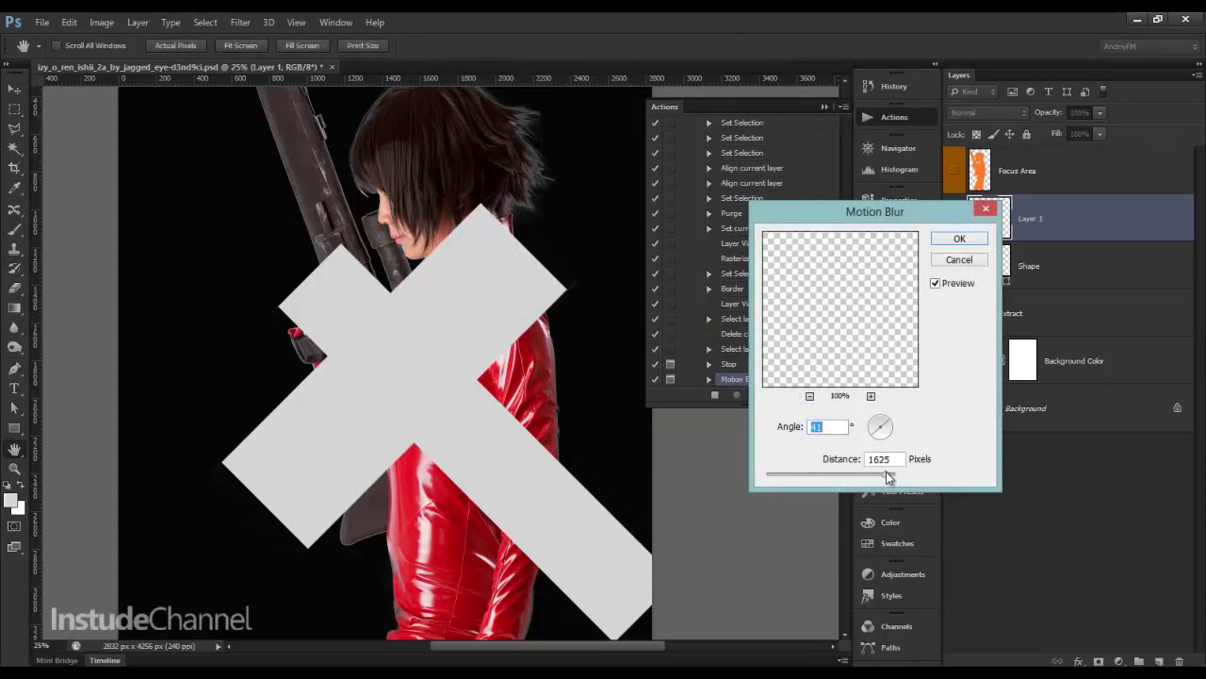
pyautogui.moveTo(845, 481); pyautogui.dragTo(888, 476)
pyautogui.click(959, 239)
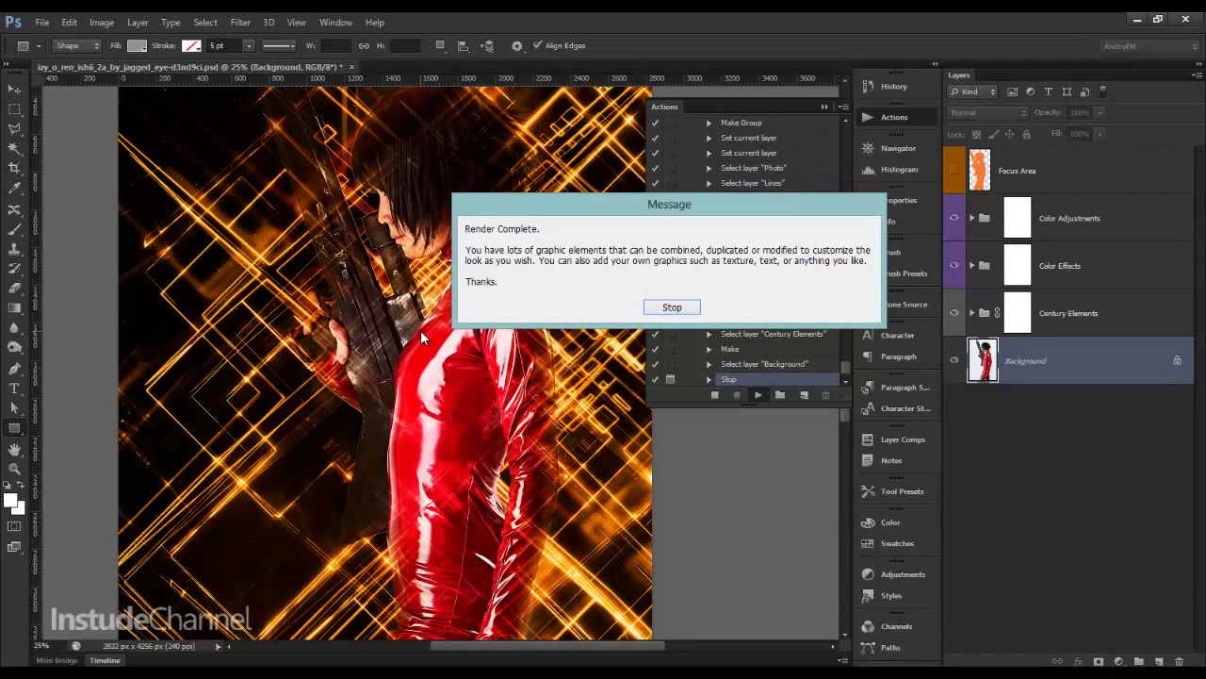
# - Hide the Century Elements, Color Effects and Color Adjustments groups to show the original photo
pyautogui.click(671, 308)
pyautogui.press('Tab')
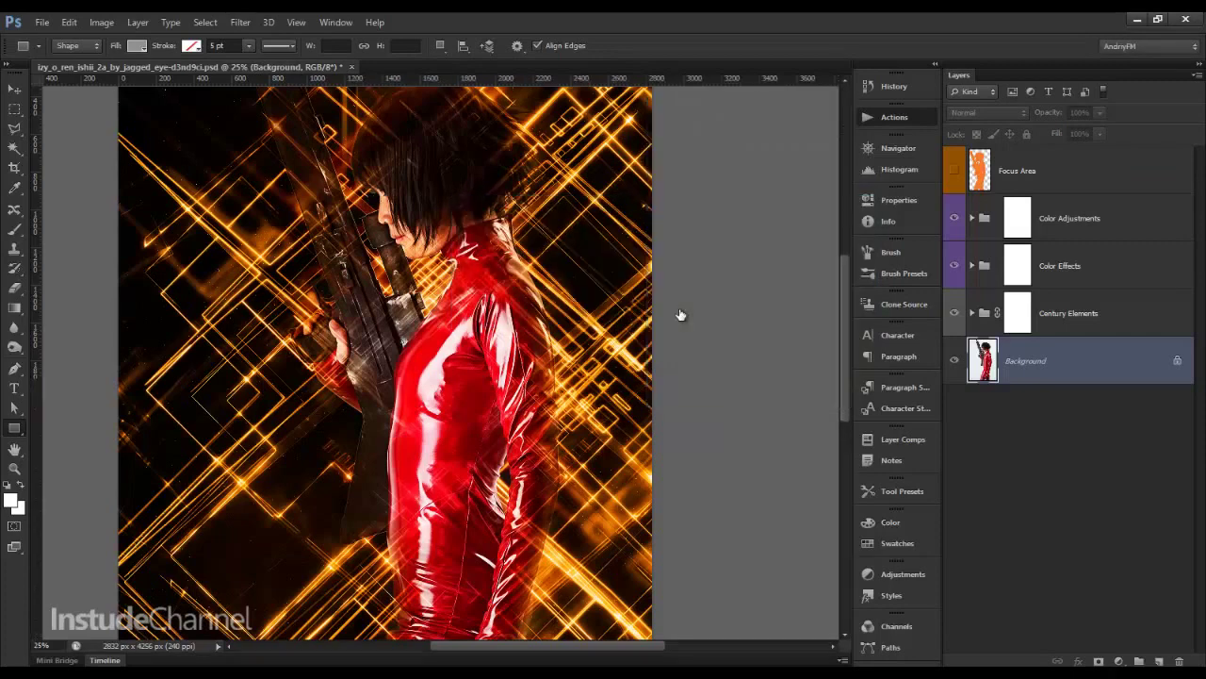
pyautogui.press('Tab')
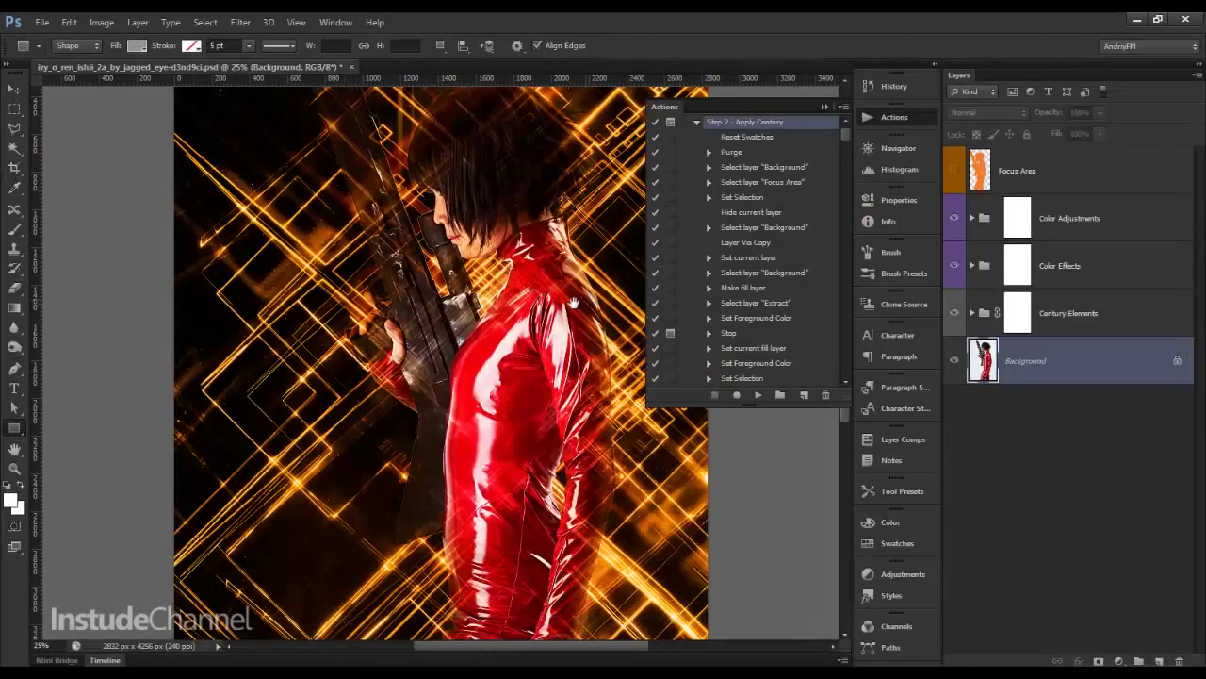
pyautogui.moveTo(584, 298); pyautogui.dragTo(544, 304)
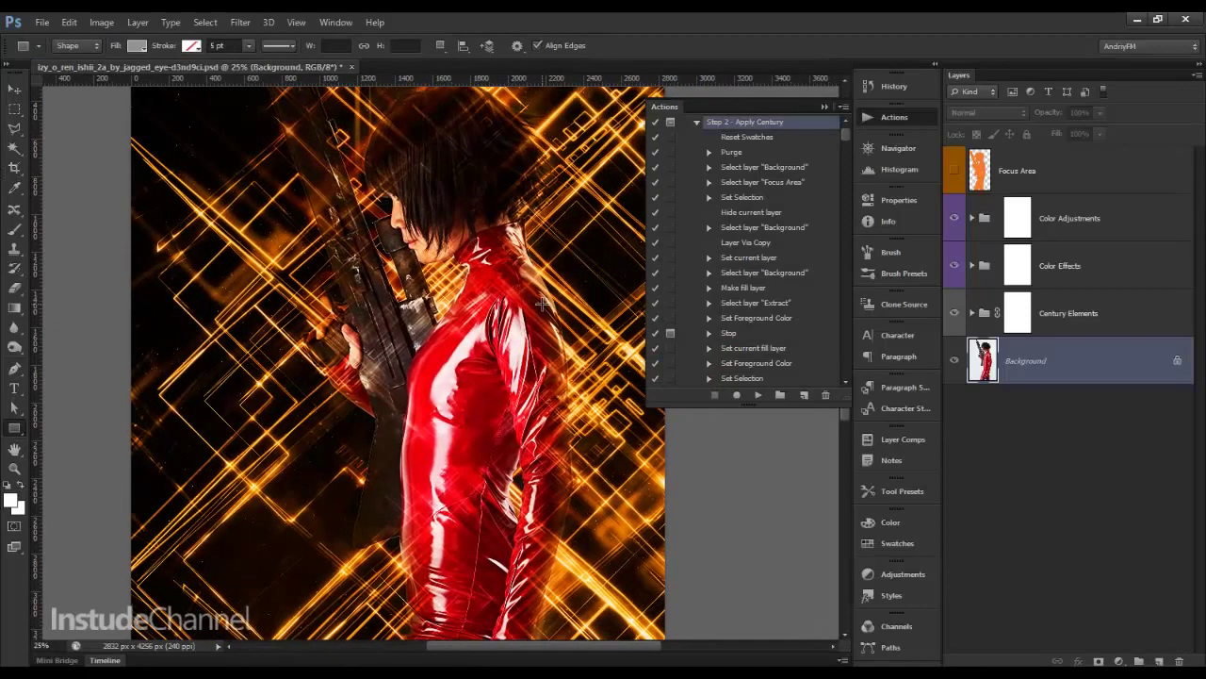
pyautogui.press('v')
pyautogui.click(894, 118)
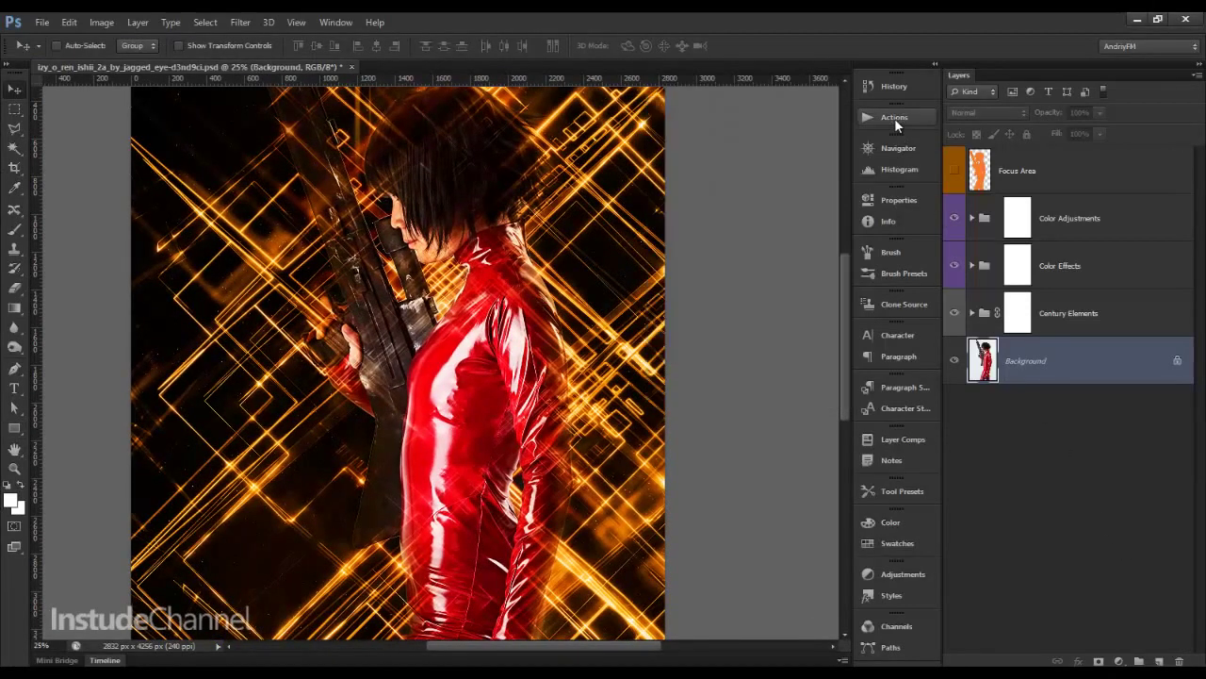
pyautogui.keyDown('alt'); pyautogui.click(954, 362); pyautogui.keyUp('alt')
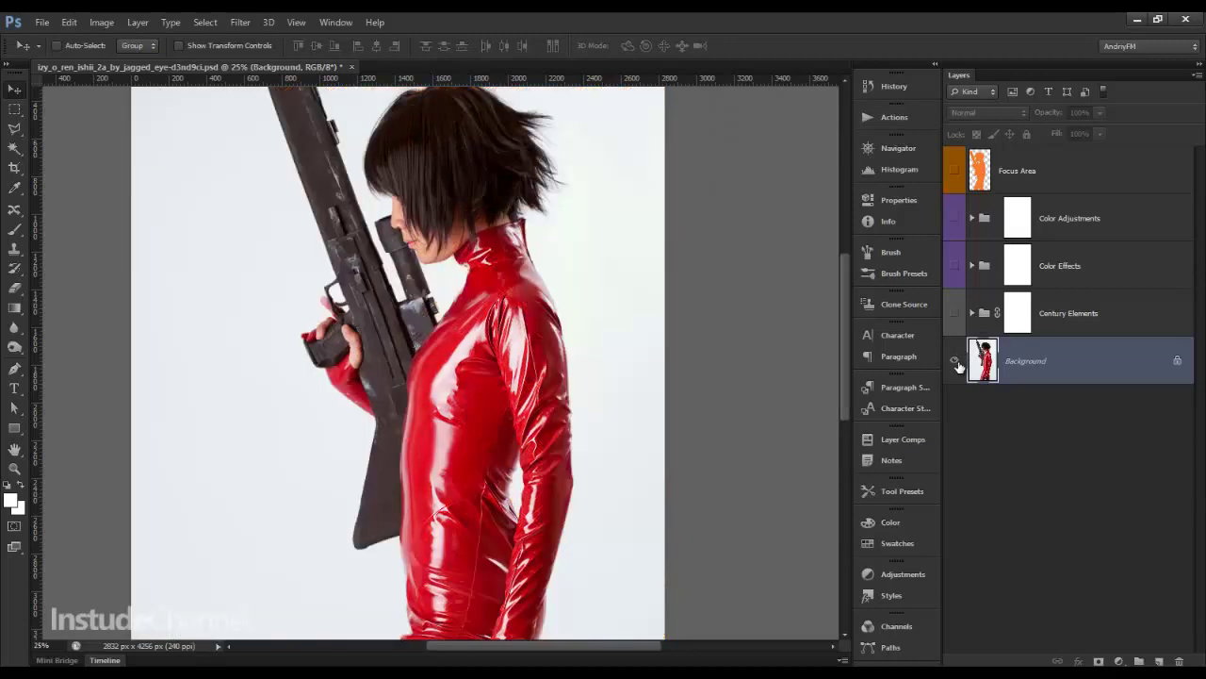
# - Duplicate the Stars layer into a single Stars copy, deleting the extra Stars copy 2
pyautogui.click(972, 313)
pyautogui.scroll(-3, 1047, 396)
pyautogui.scroll(-3, 1053, 407)
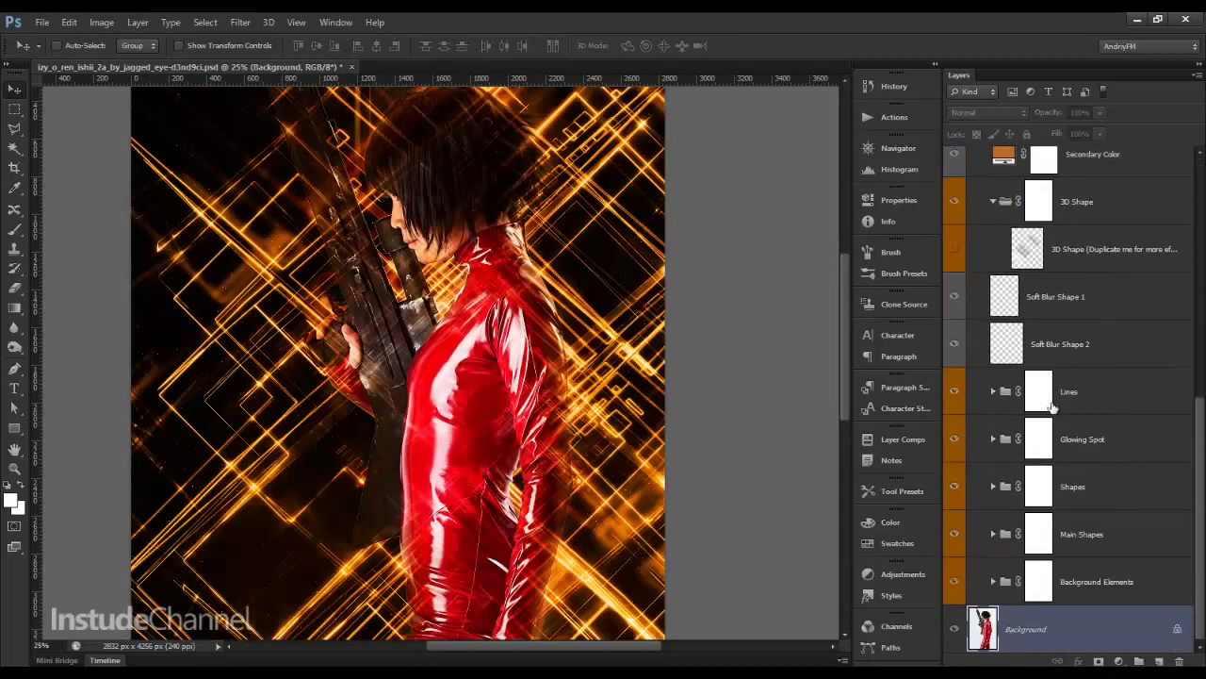
pyautogui.click(994, 581)
pyautogui.scroll(-3, 1055, 546)
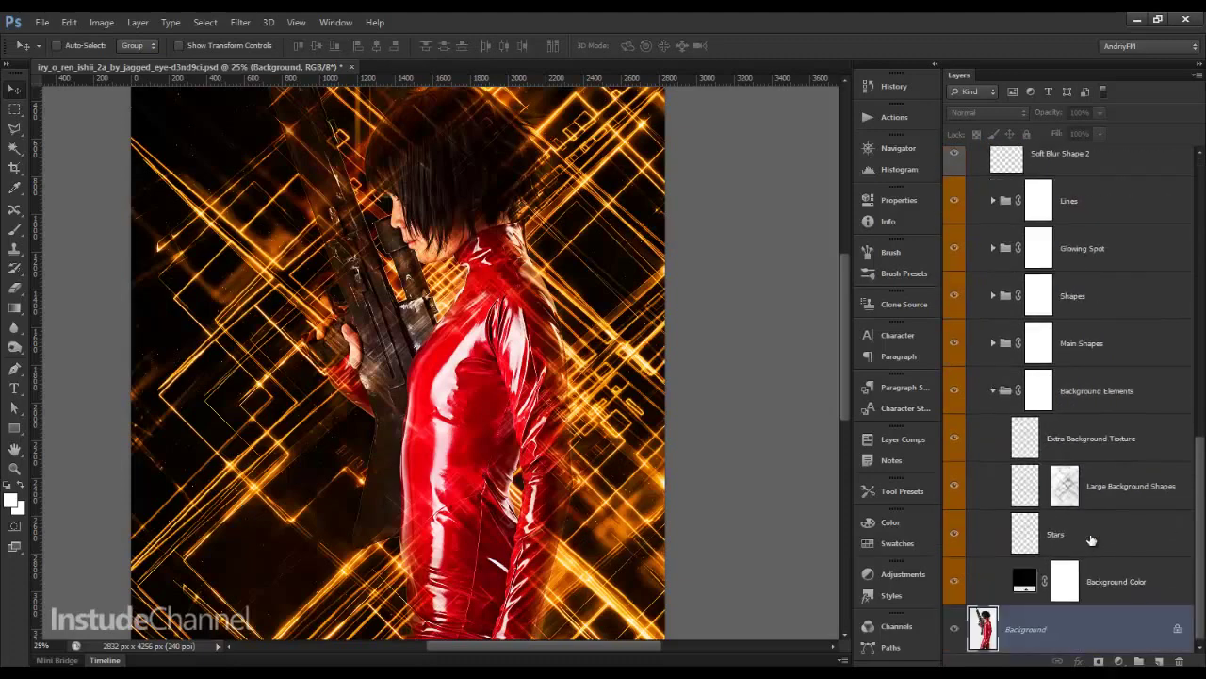
pyautogui.click(1084, 534)
pyautogui.click(954, 535)
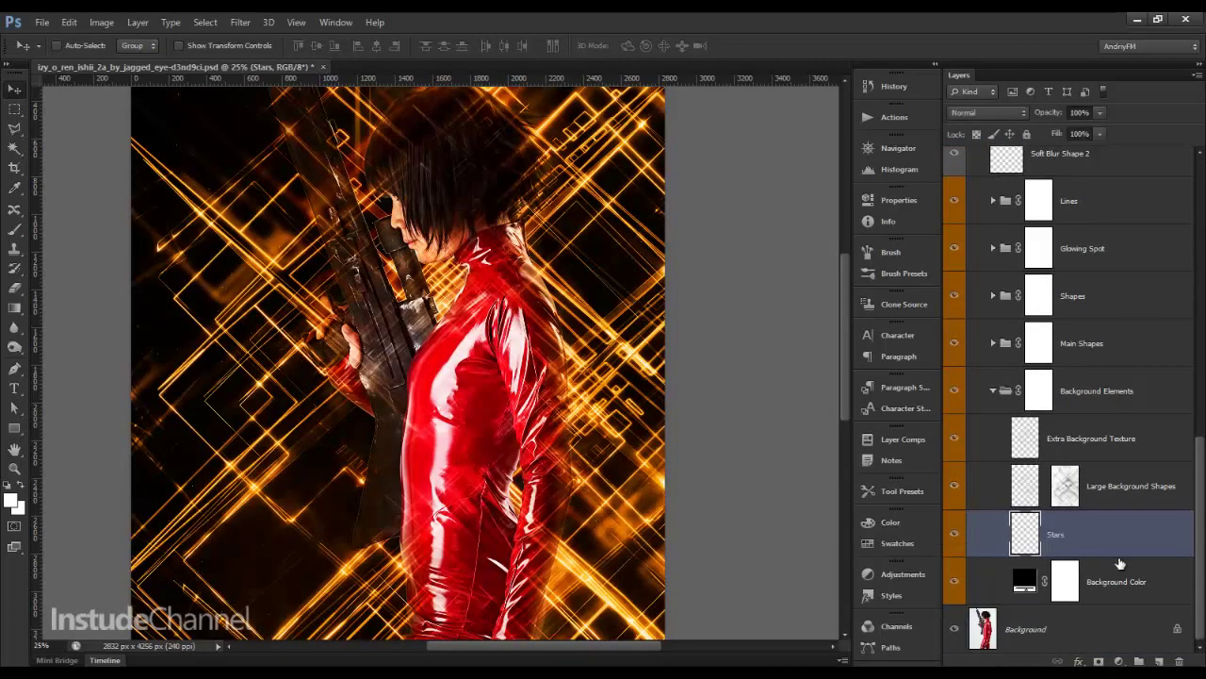
pyautogui.hotkey('ctrl', 'j')
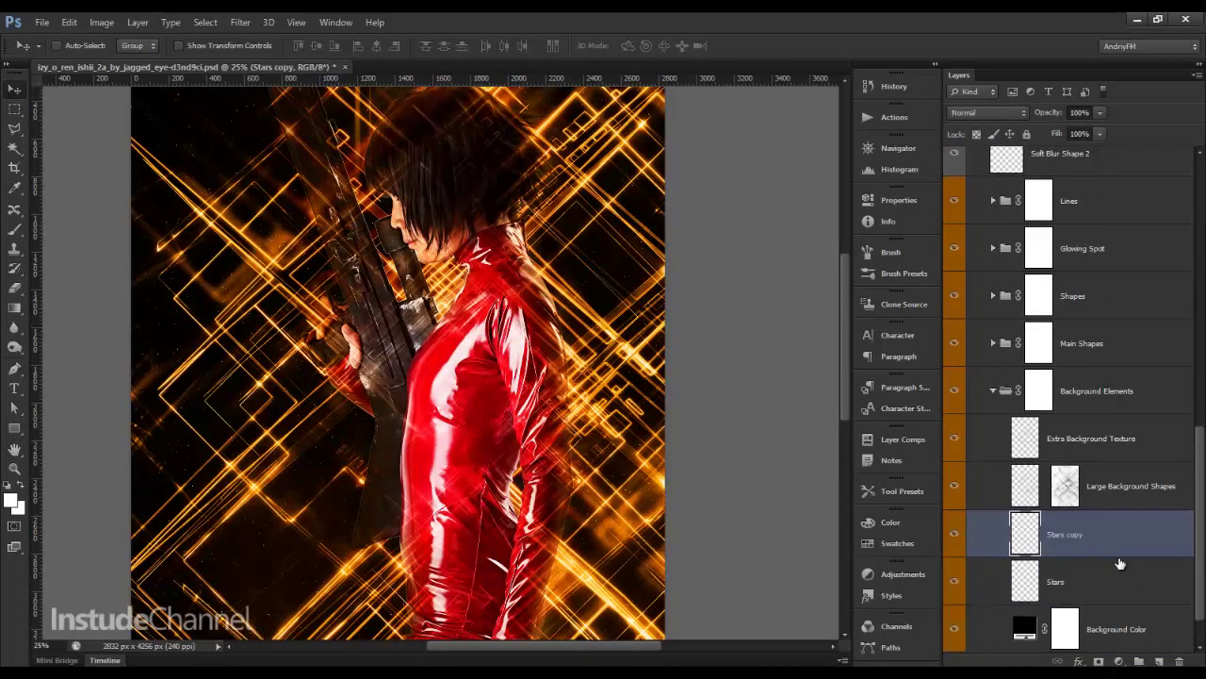
pyautogui.hotkey('ctrl', 'j')
pyautogui.click(1177, 657)
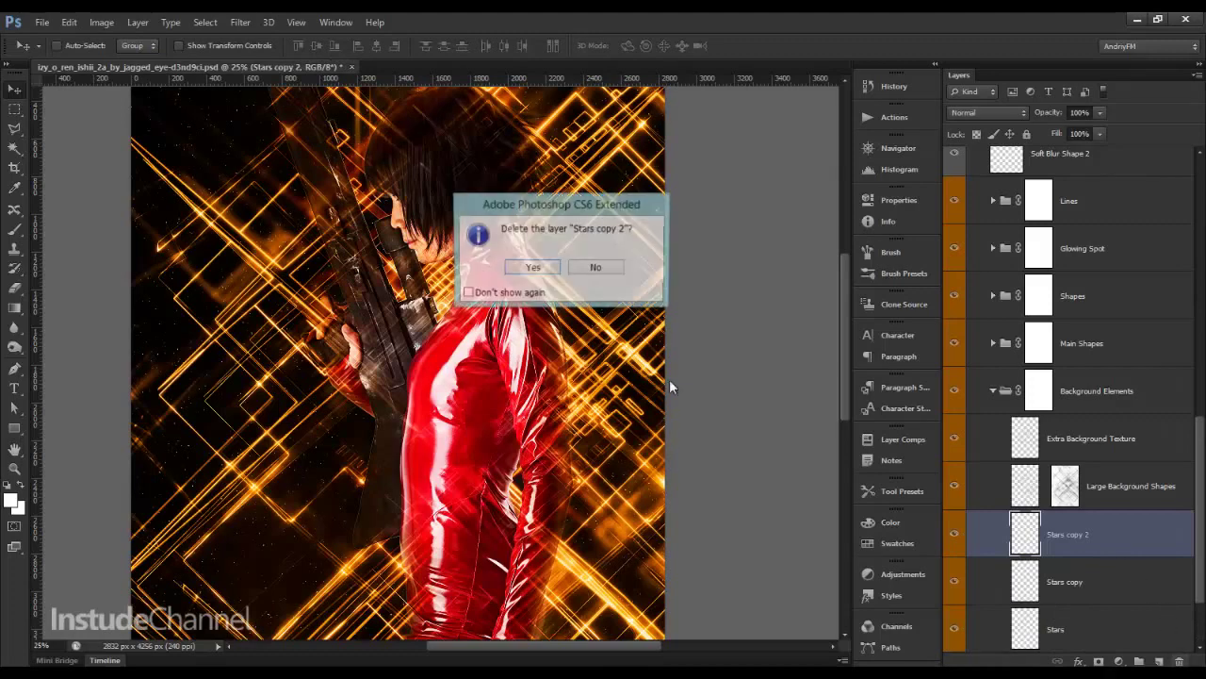
pyautogui.click(533, 267)
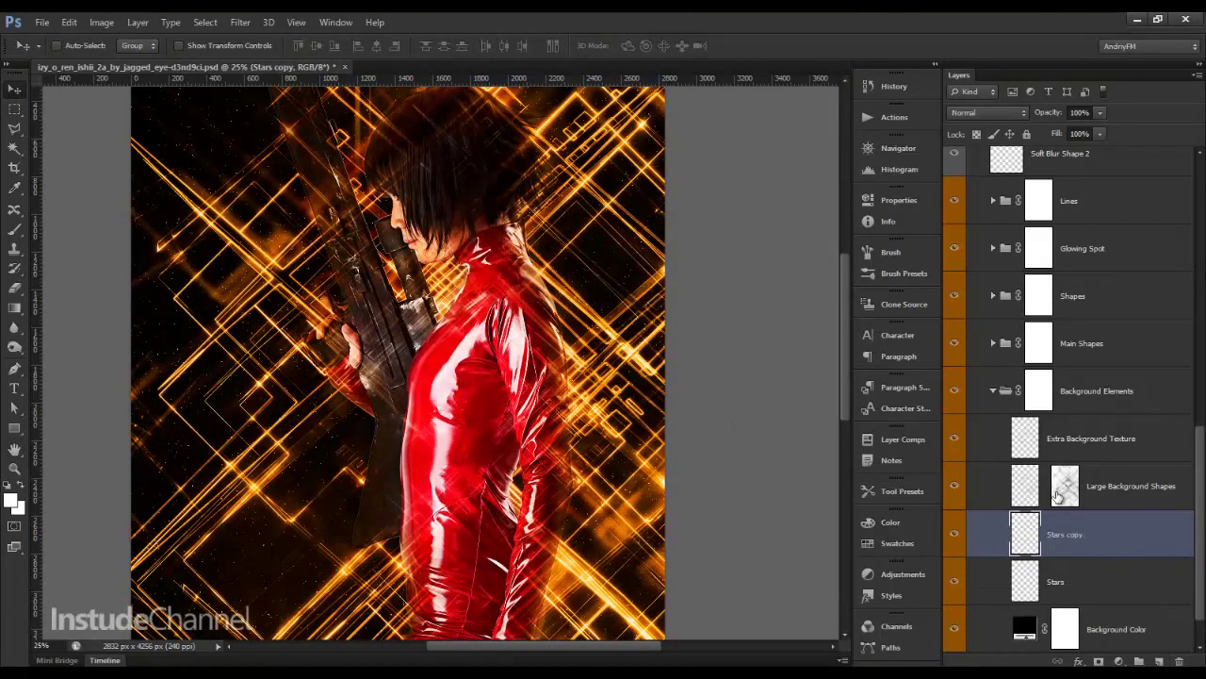
# - Set Large Background Shapes to 100% opacity and raise Extra Background Texture opacity
pyautogui.click(955, 486)
pyautogui.click(976, 486)
pyautogui.moveTo(1059, 117); pyautogui.dragTo(1188, 120)
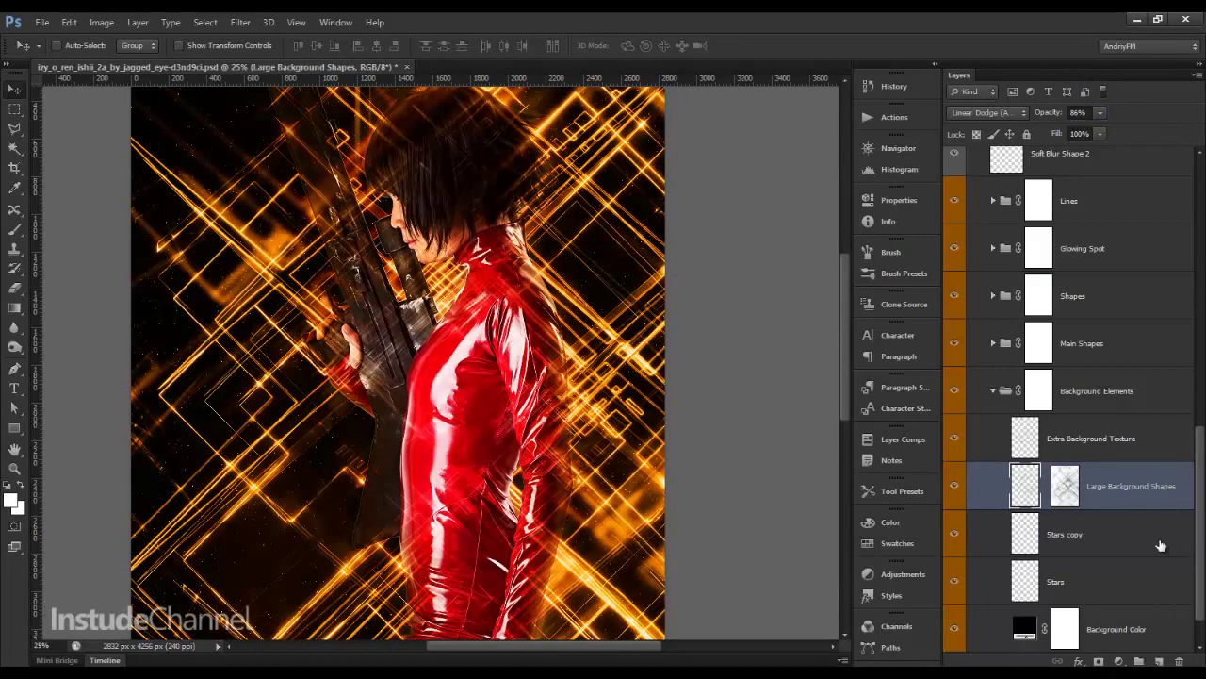
pyautogui.click(1114, 458)
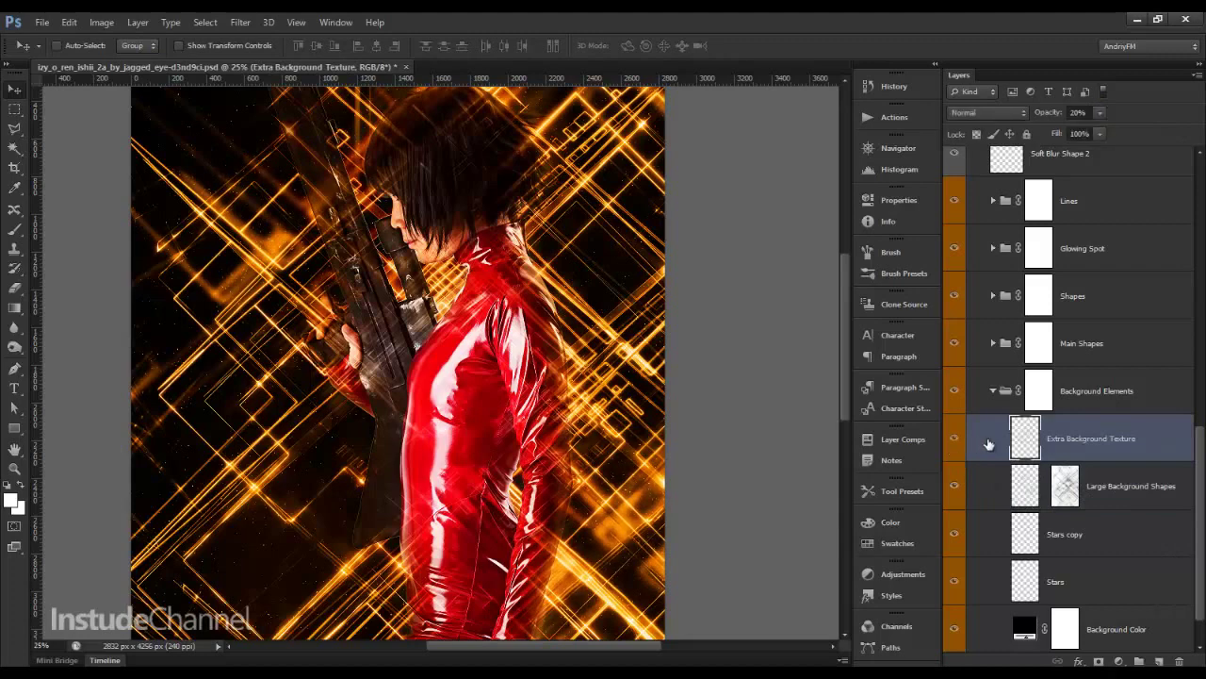
pyautogui.moveTo(1055, 112); pyautogui.dragTo(1124, 132)
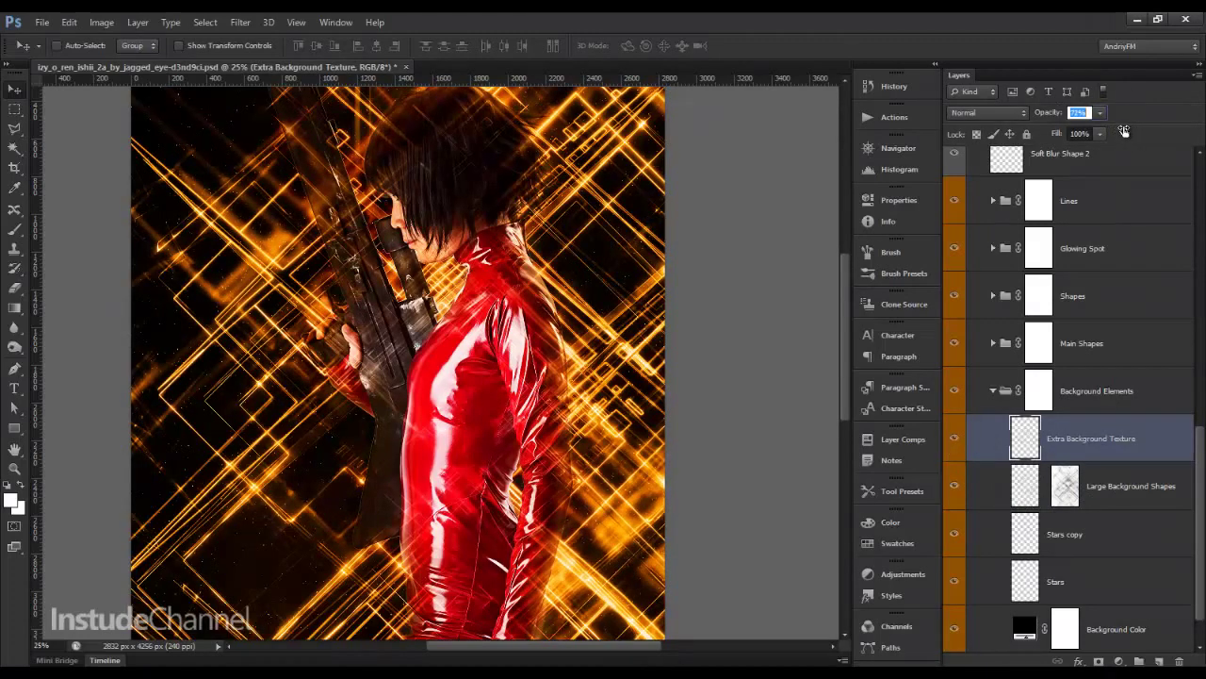
pyautogui.click(992, 390)
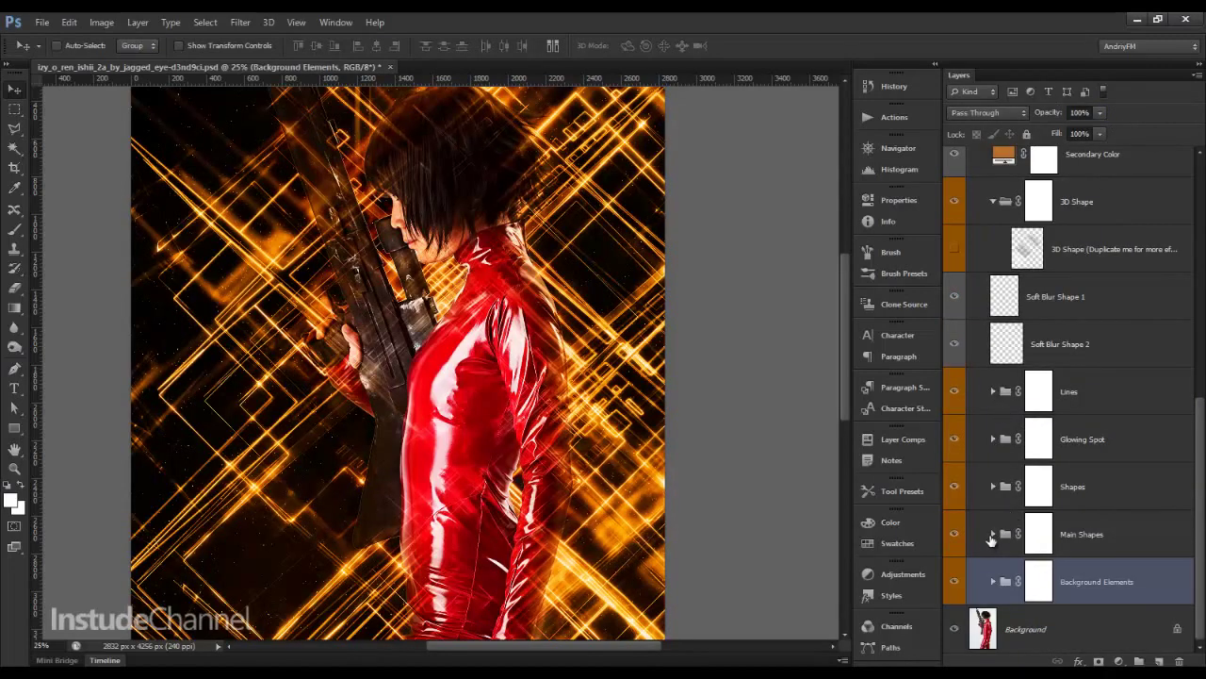
# - Show Main Shapes and the Core Shape 2 layer at 22% opacity
pyautogui.click(993, 533)
pyautogui.scroll(-1, 978, 514)
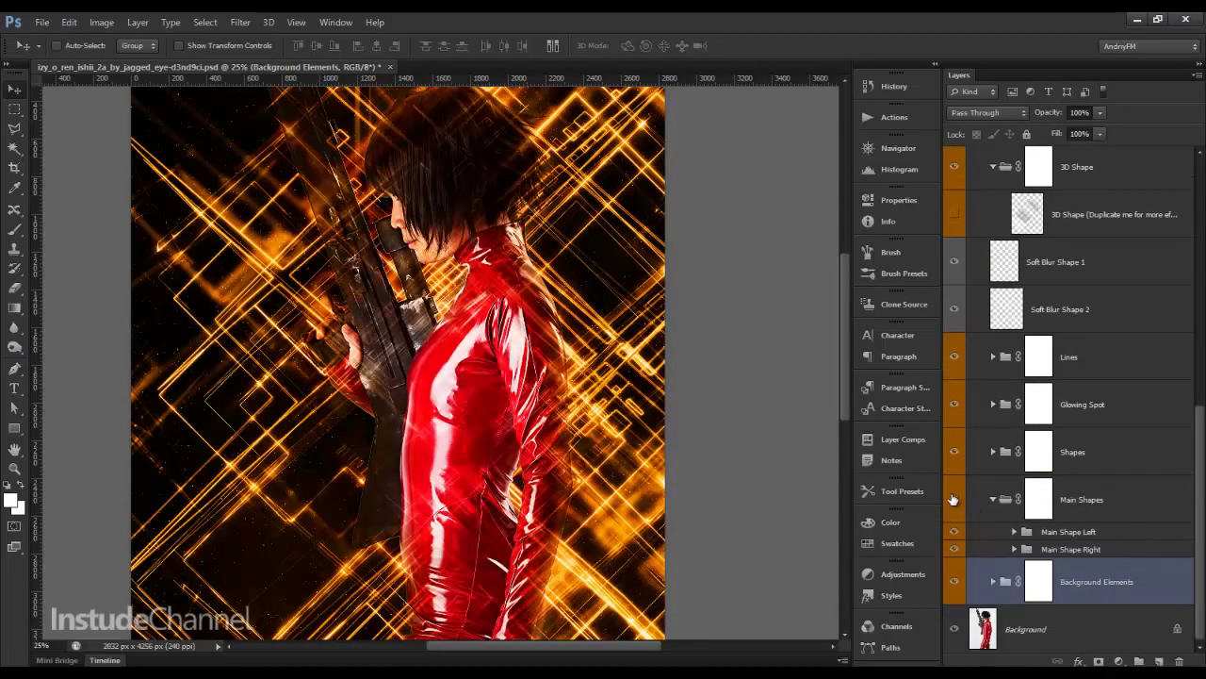
pyautogui.click(954, 500)
pyautogui.click(1015, 533)
pyautogui.scroll(-3, 1013, 518)
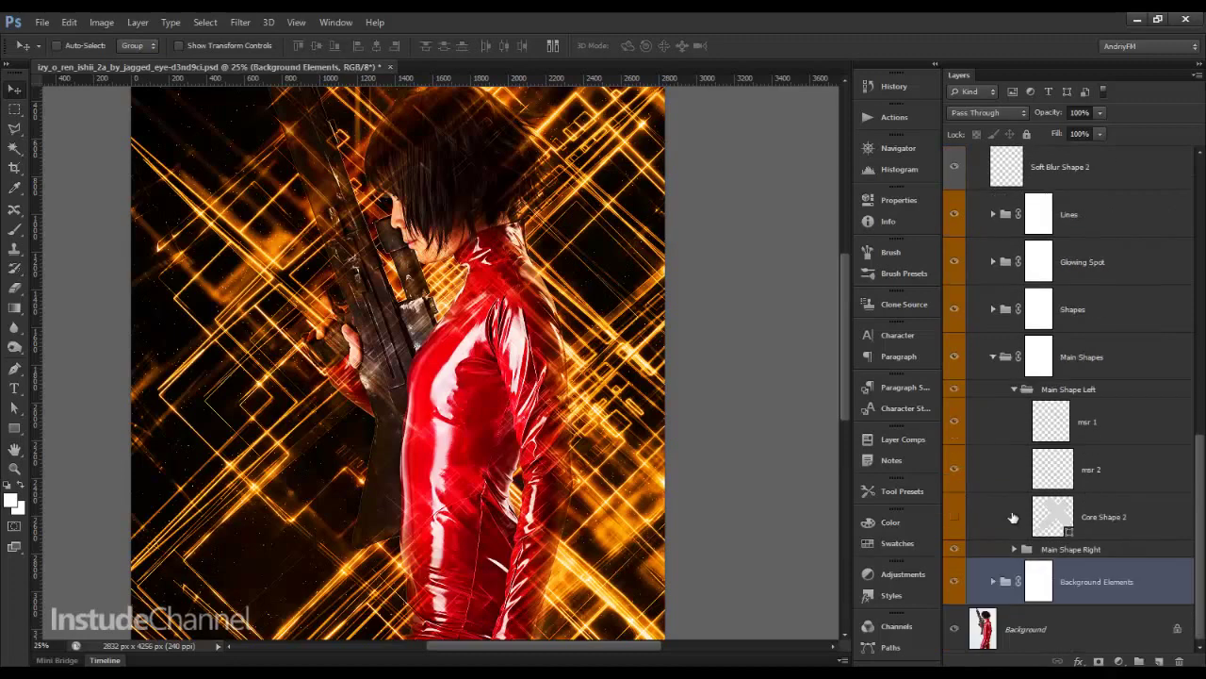
pyautogui.click(955, 517)
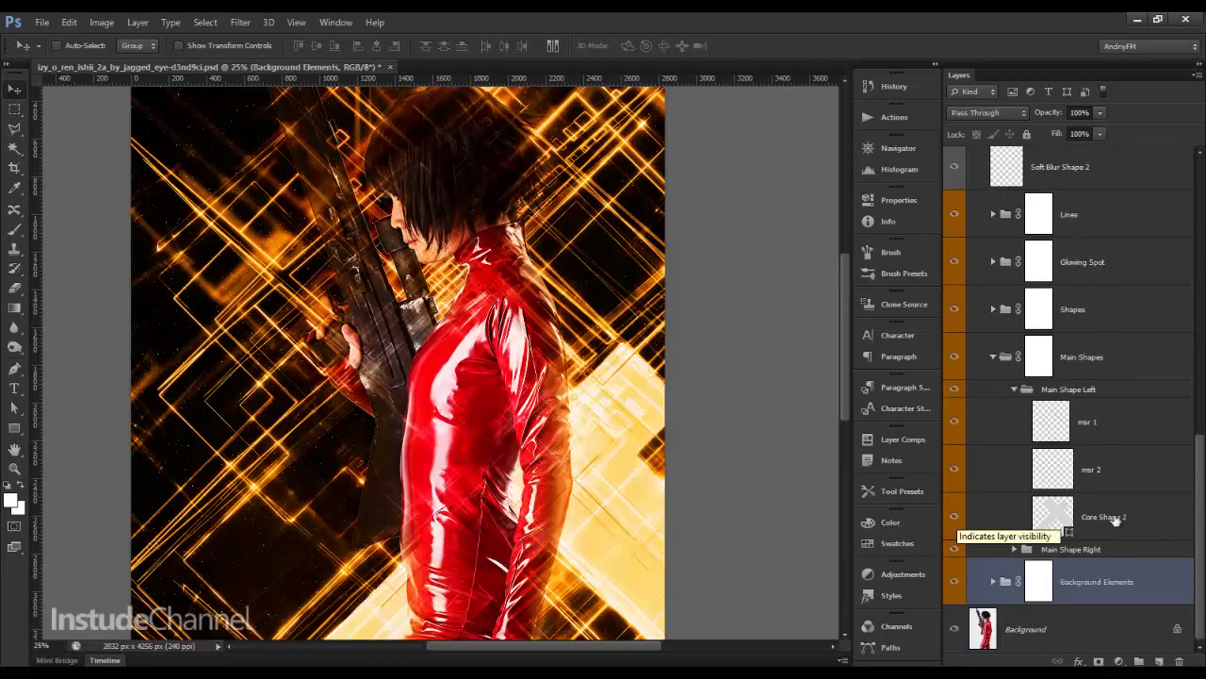
pyautogui.click(985, 517)
pyautogui.press('2')
pyautogui.press('1')
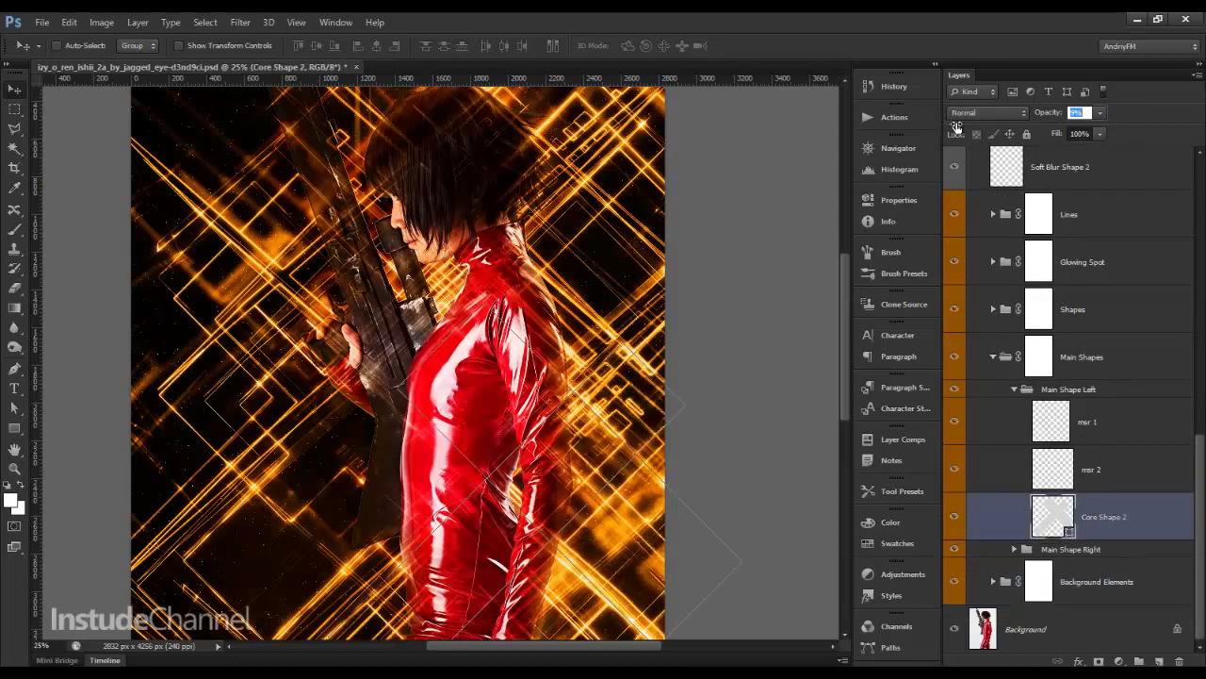
pyautogui.click(1016, 389)
# - Show the Core Shape 1 diamond at about 30% opacity
pyautogui.click(1014, 558)
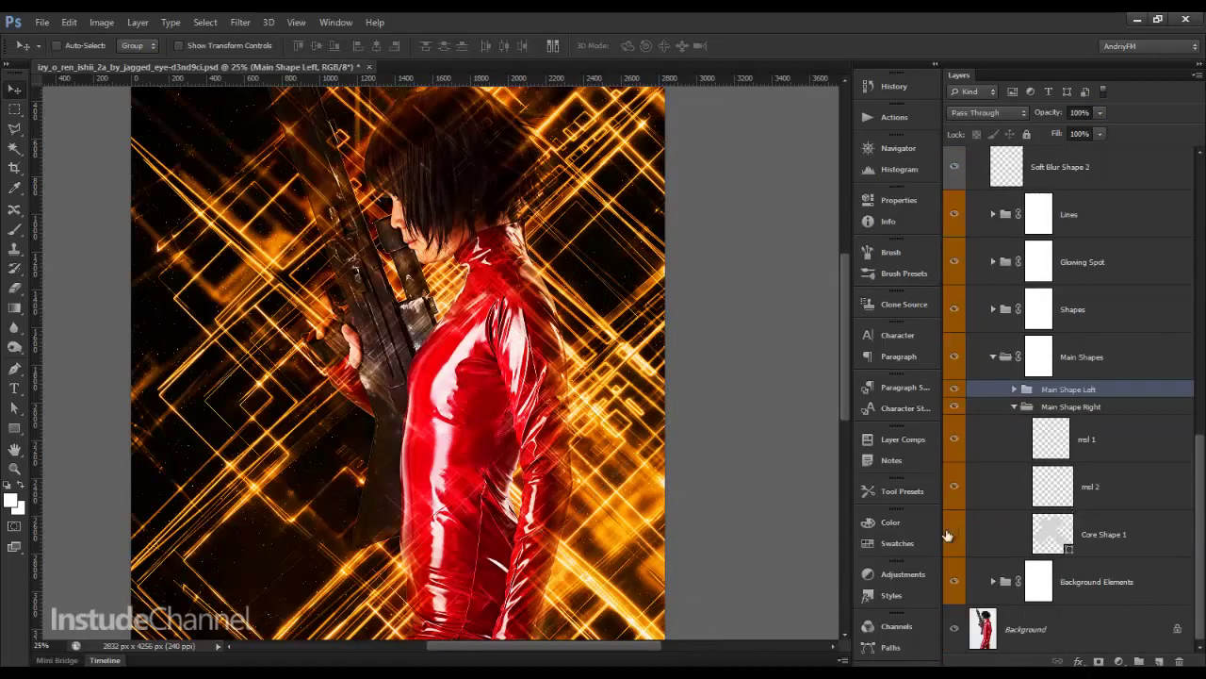
pyautogui.click(950, 534)
pyautogui.click(1081, 547)
pyautogui.press('1')
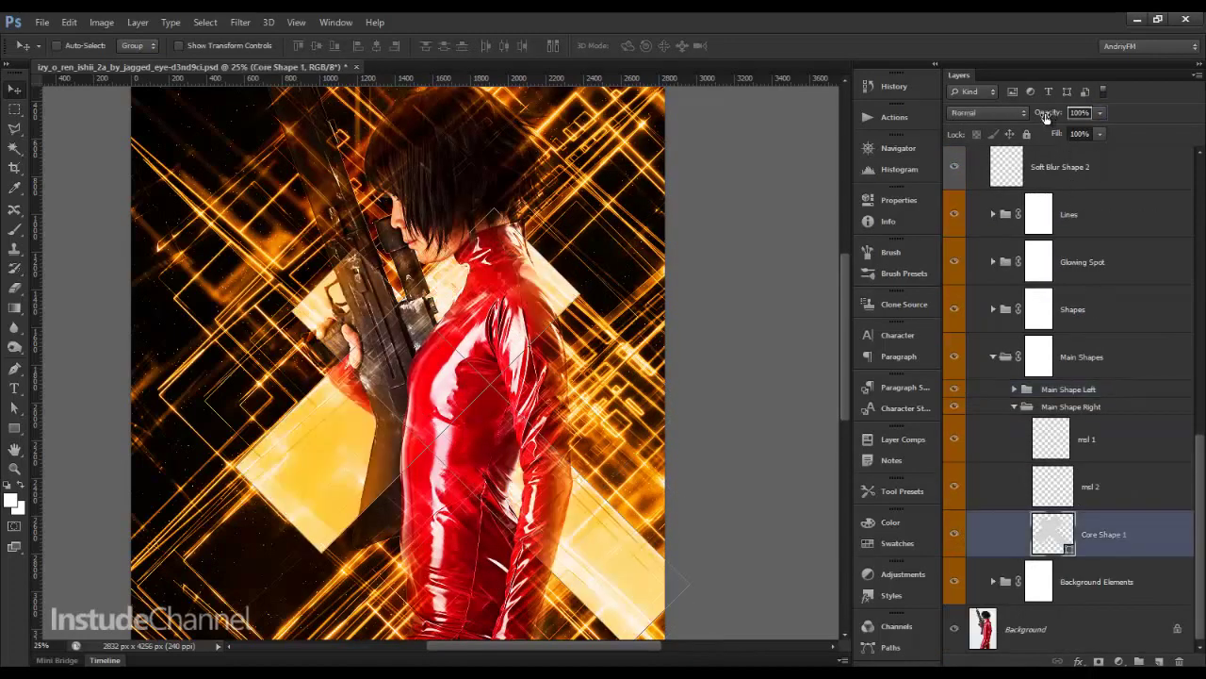
pyautogui.moveTo(945, 129); pyautogui.dragTo(960, 129)
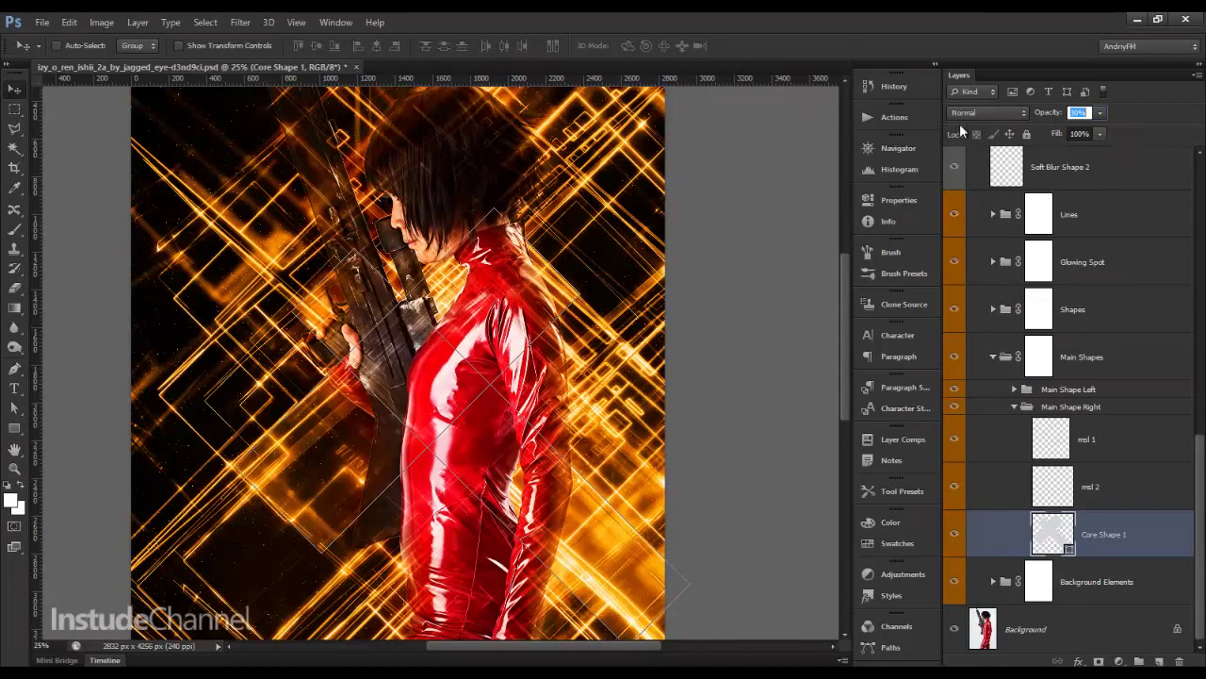
pyautogui.click(1014, 406)
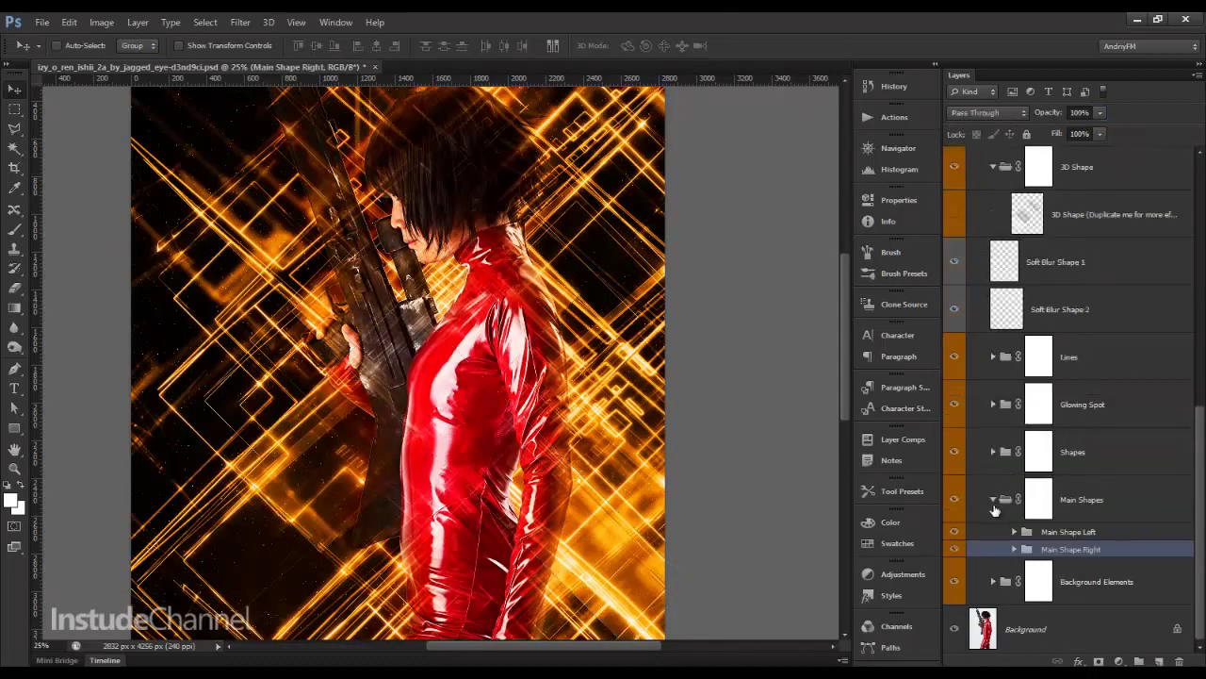
pyautogui.click(999, 501)
# - Turn on Shapes group layers s2 and s3
pyautogui.click(1079, 491)
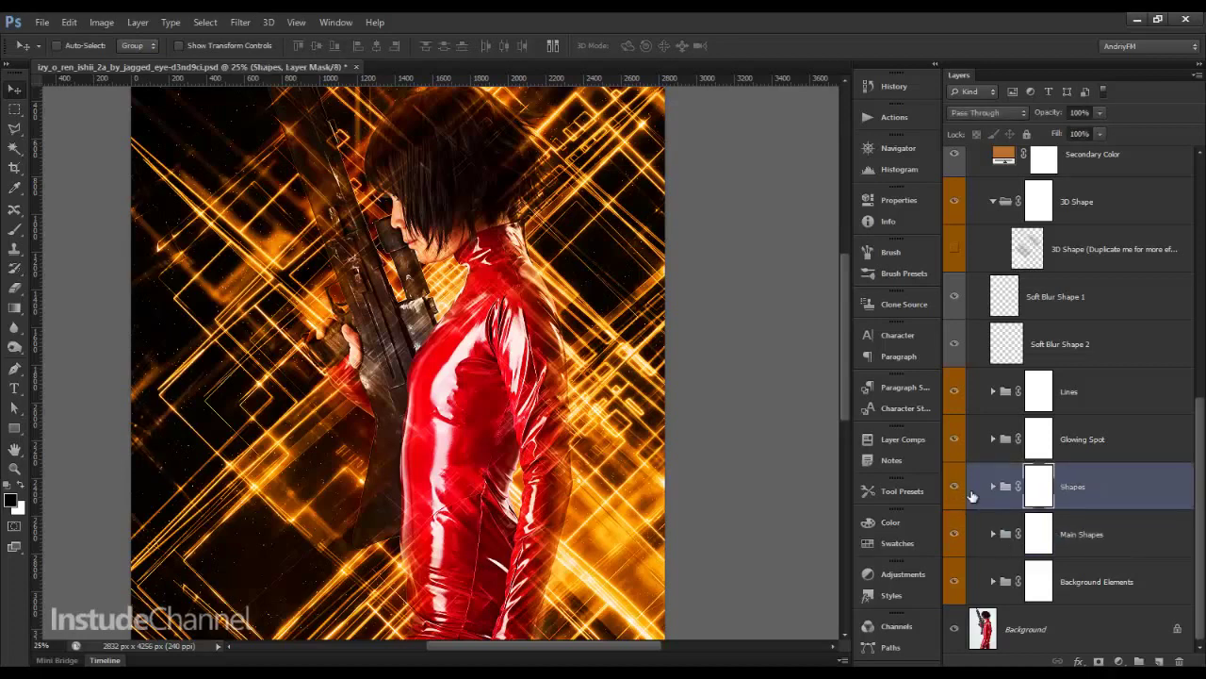
pyautogui.click(993, 486)
pyautogui.scroll(-3, 1168, 433)
pyautogui.scroll(-2, 1145, 429)
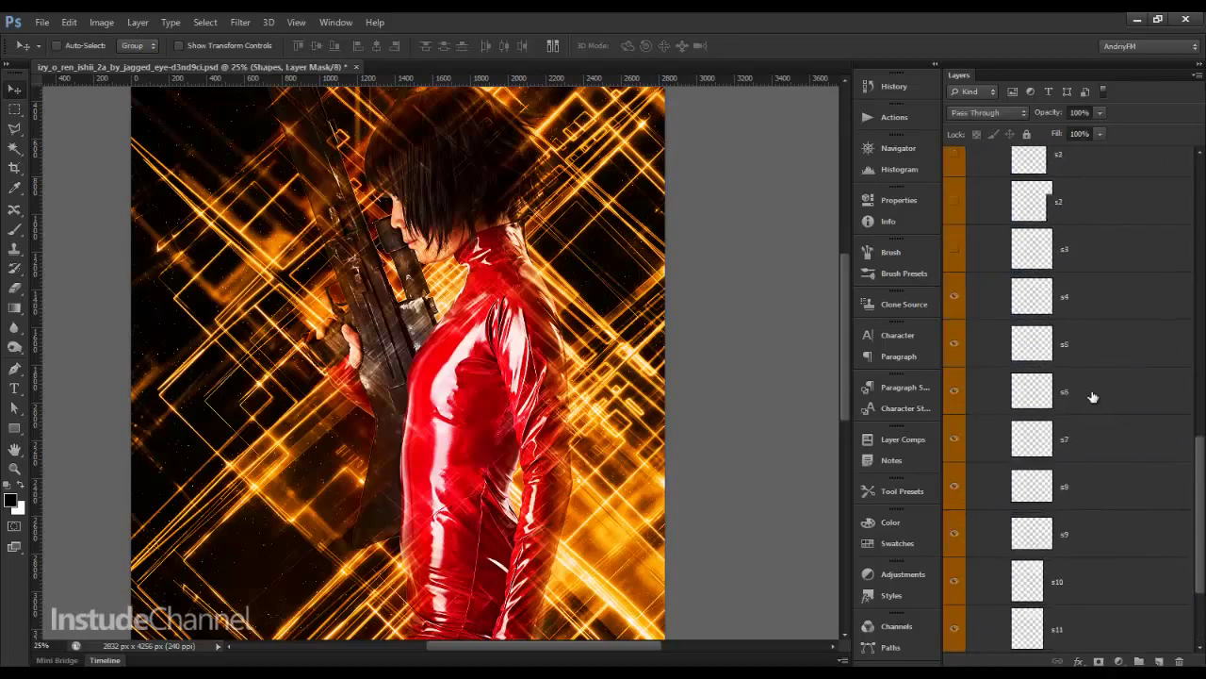
pyautogui.scroll(1, 1092, 397)
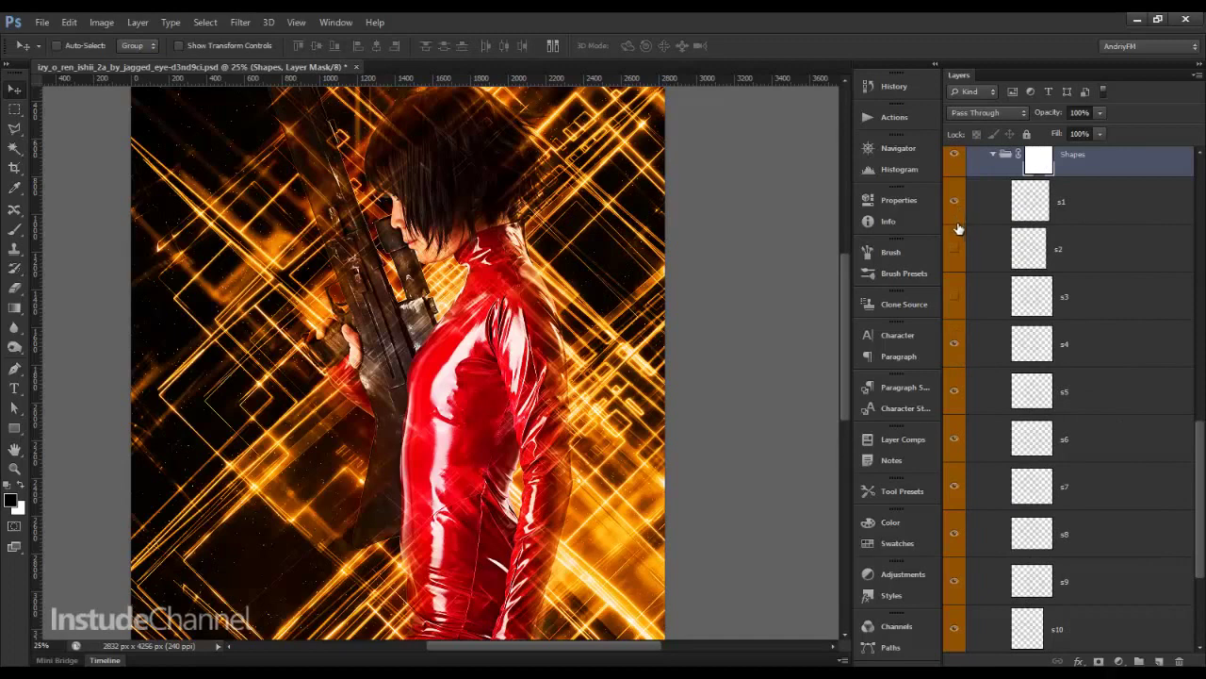
pyautogui.click(953, 251)
pyautogui.scroll(3, 624, 340)
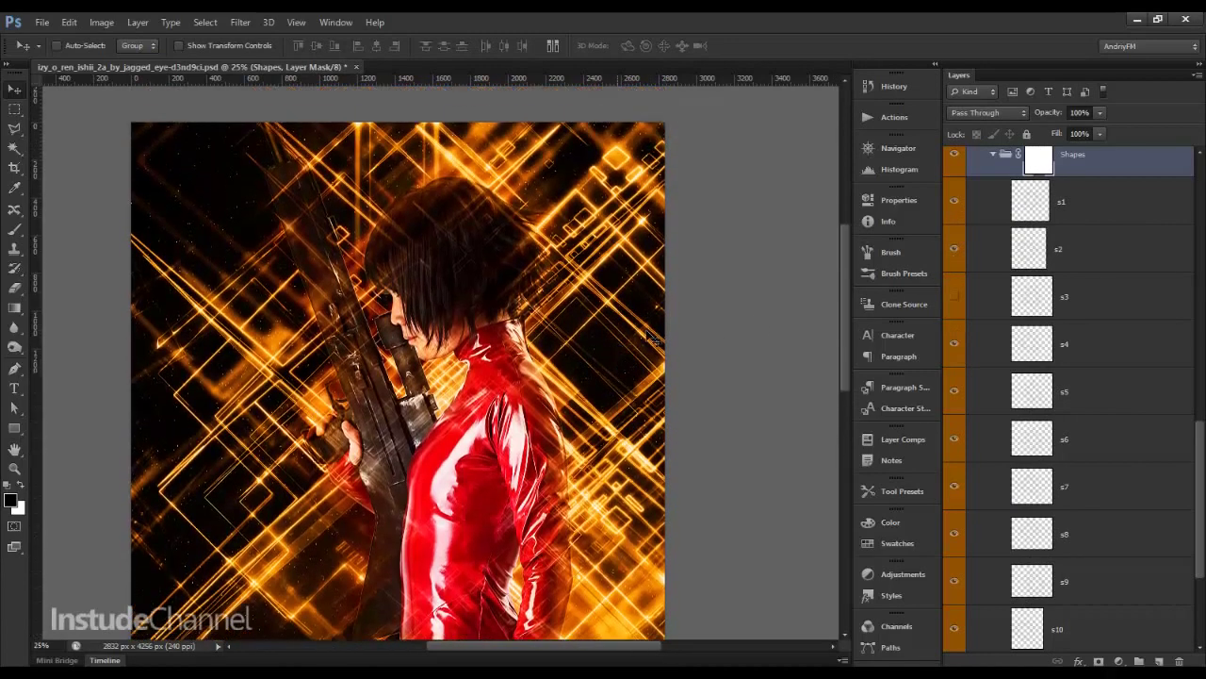
pyautogui.click(954, 296)
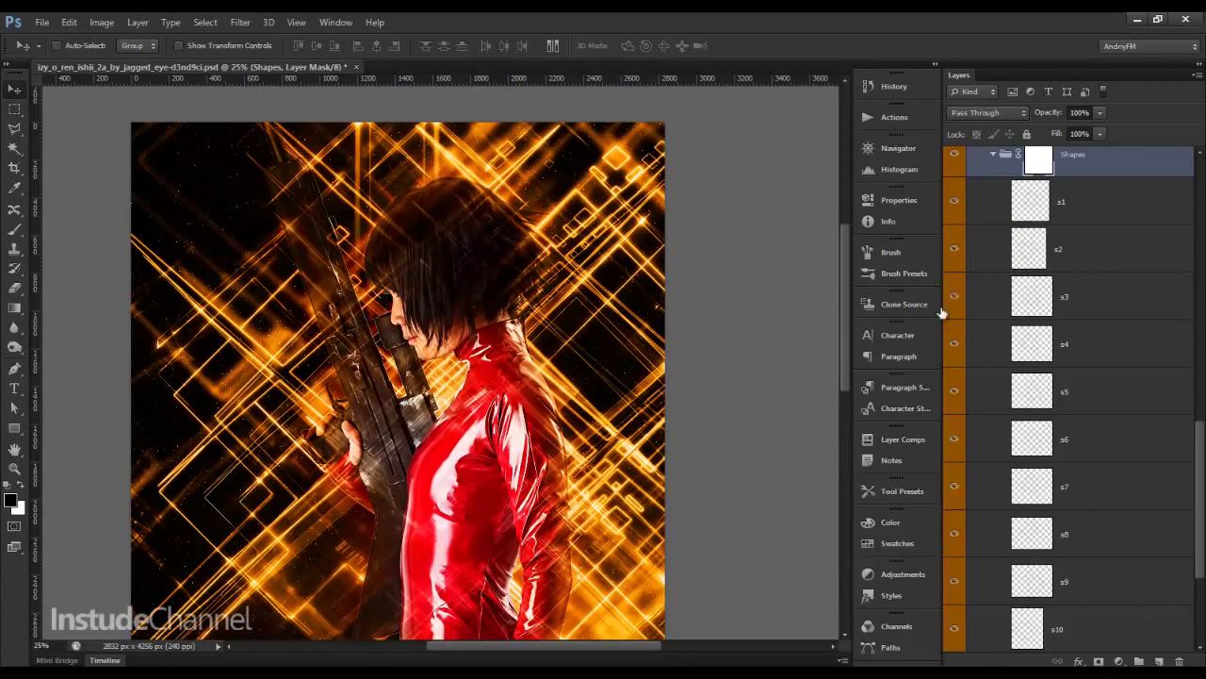
# - Hide Shapes layers s5 and s6, show s11, and fold the Shapes group
pyautogui.scroll(-1, 487, 385)
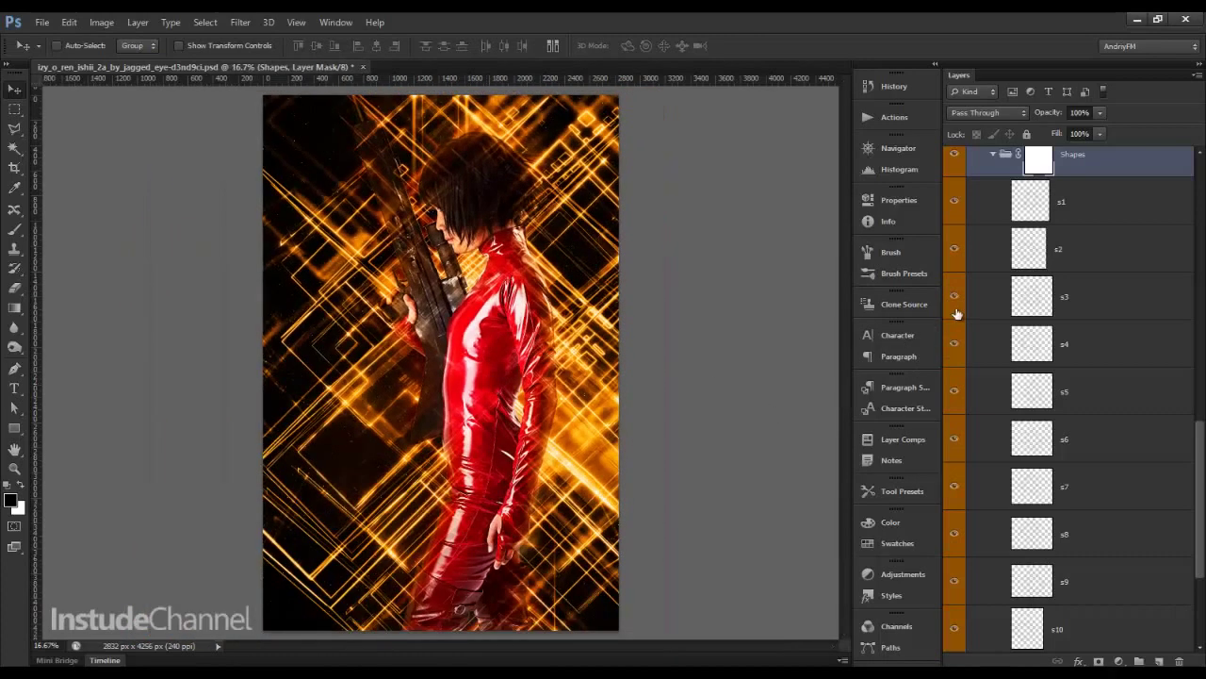
pyautogui.click(957, 375)
pyautogui.click(955, 439)
pyautogui.scroll(-2, 994, 507)
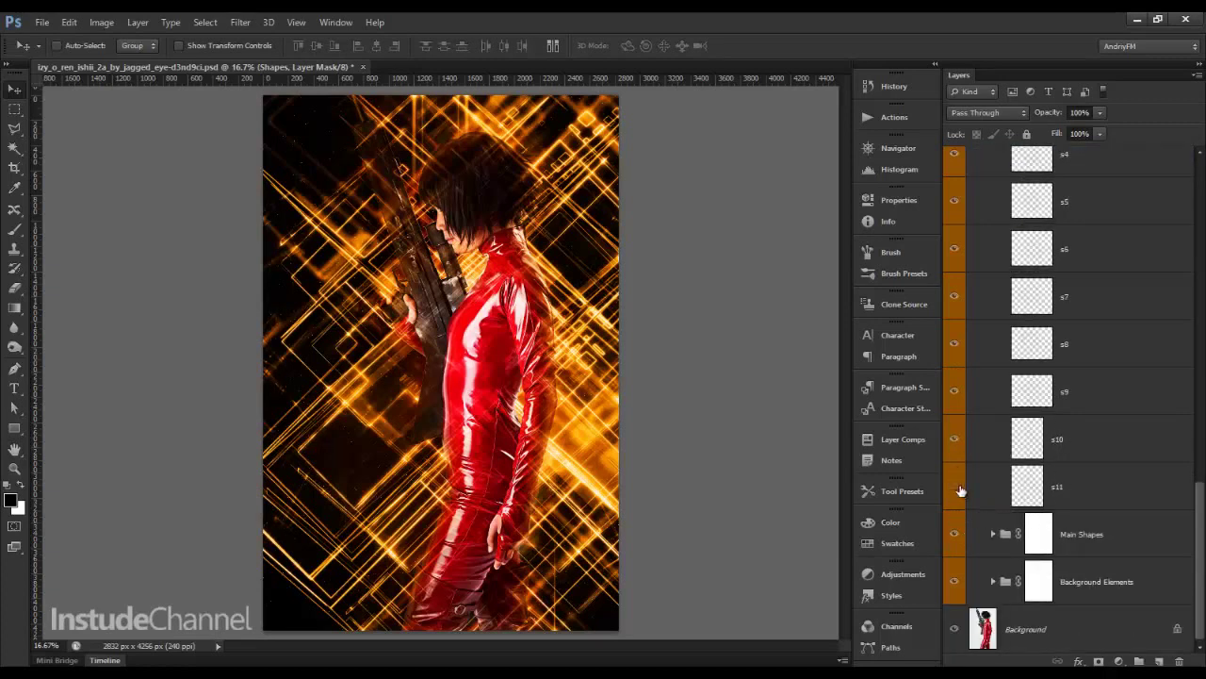
pyautogui.click(956, 486)
pyautogui.scroll(4, 994, 426)
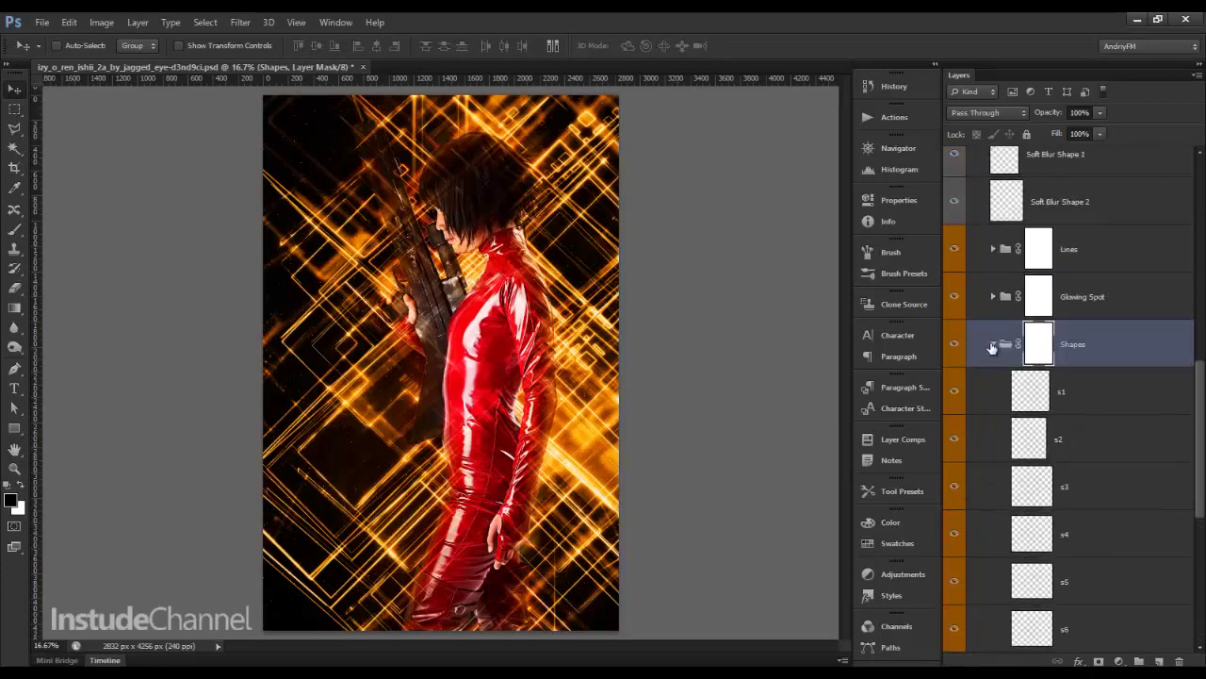
pyautogui.click(992, 345)
pyautogui.click(957, 441)
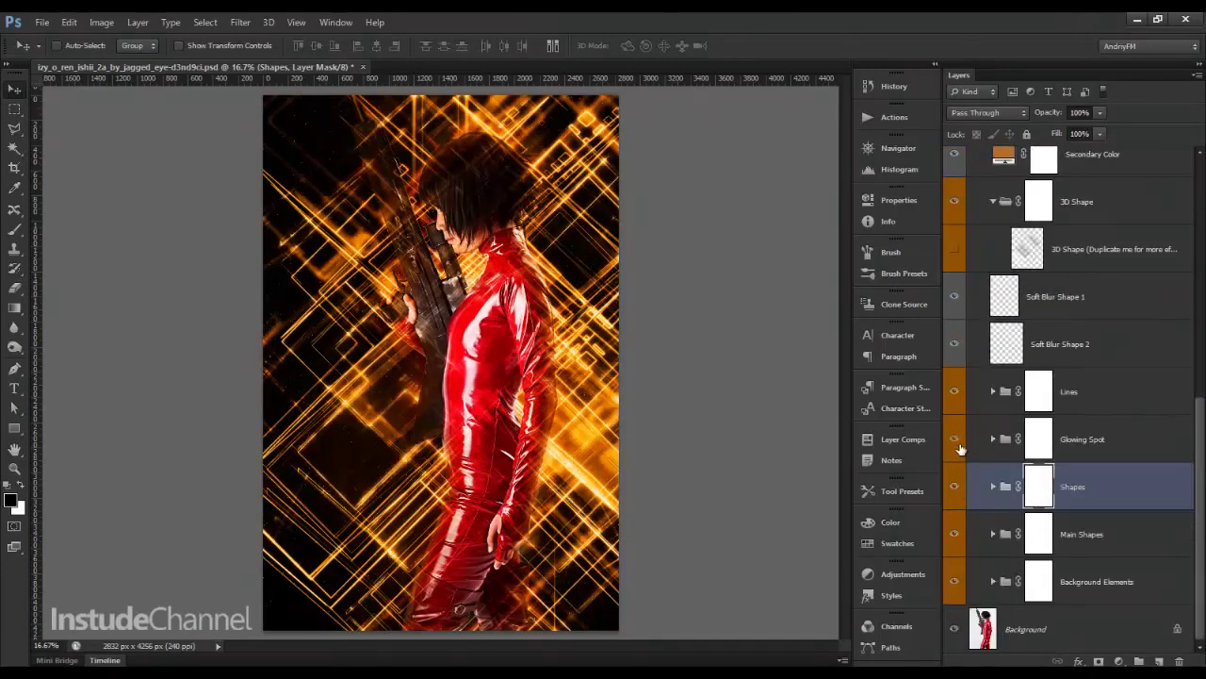
# - Raise the Glowing Spot gs1 layer opacity from 40% to 86%
pyautogui.click(993, 439)
pyautogui.scroll(-1, 1037, 471)
pyautogui.click(1089, 521)
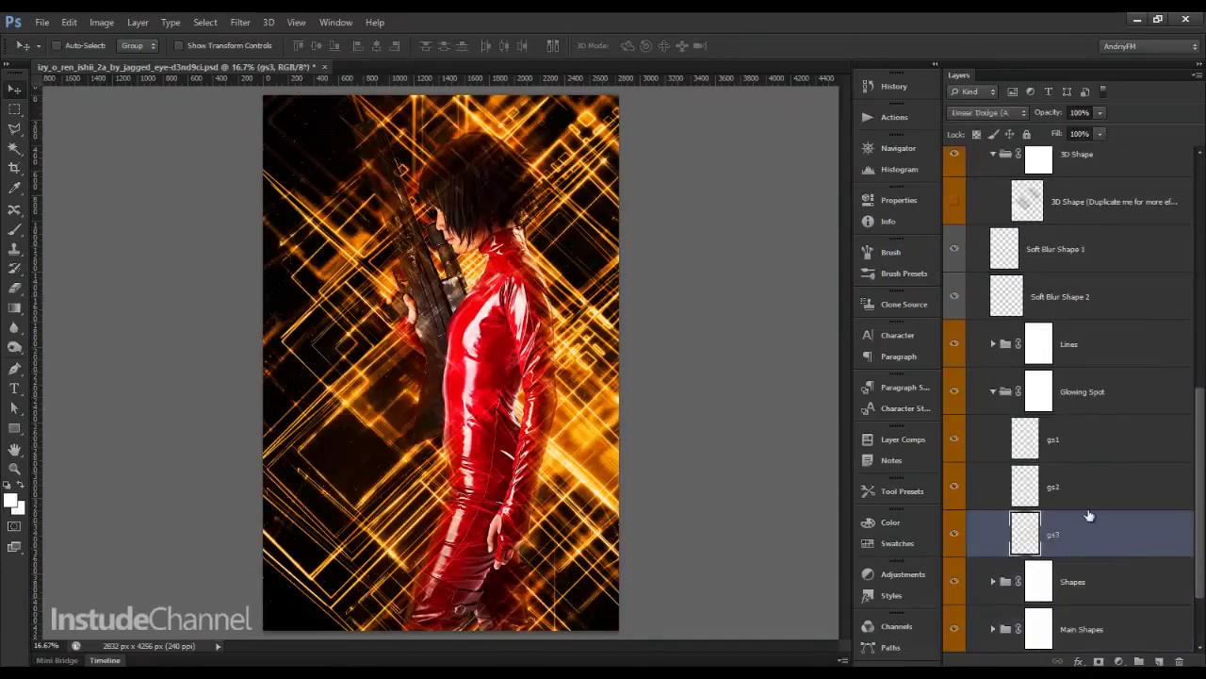
pyautogui.click(955, 486)
pyautogui.click(1060, 480)
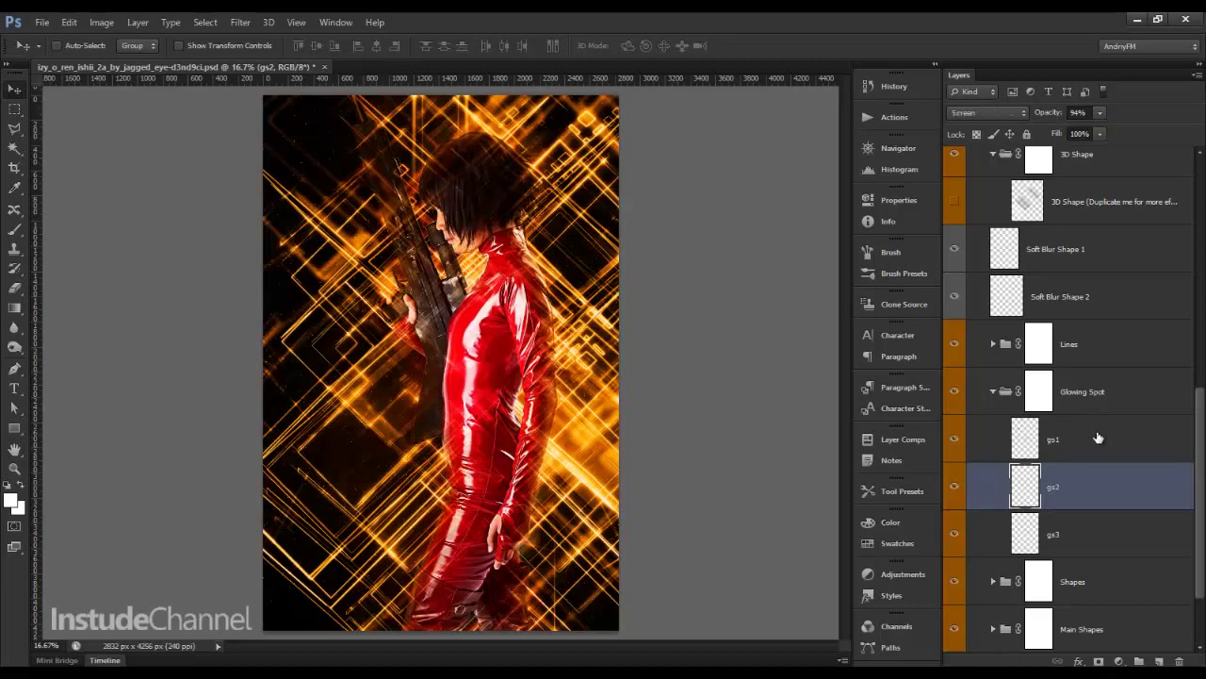
pyautogui.click(1050, 438)
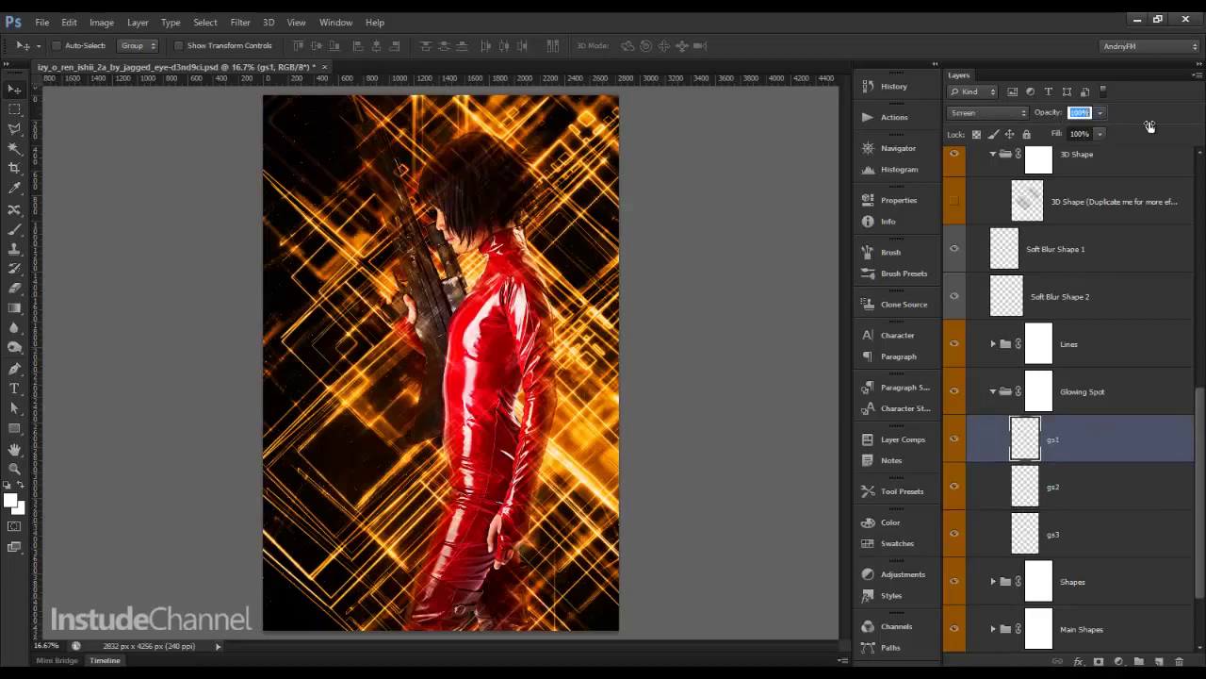
pyautogui.moveTo(1113, 125); pyautogui.dragTo(1139, 126)
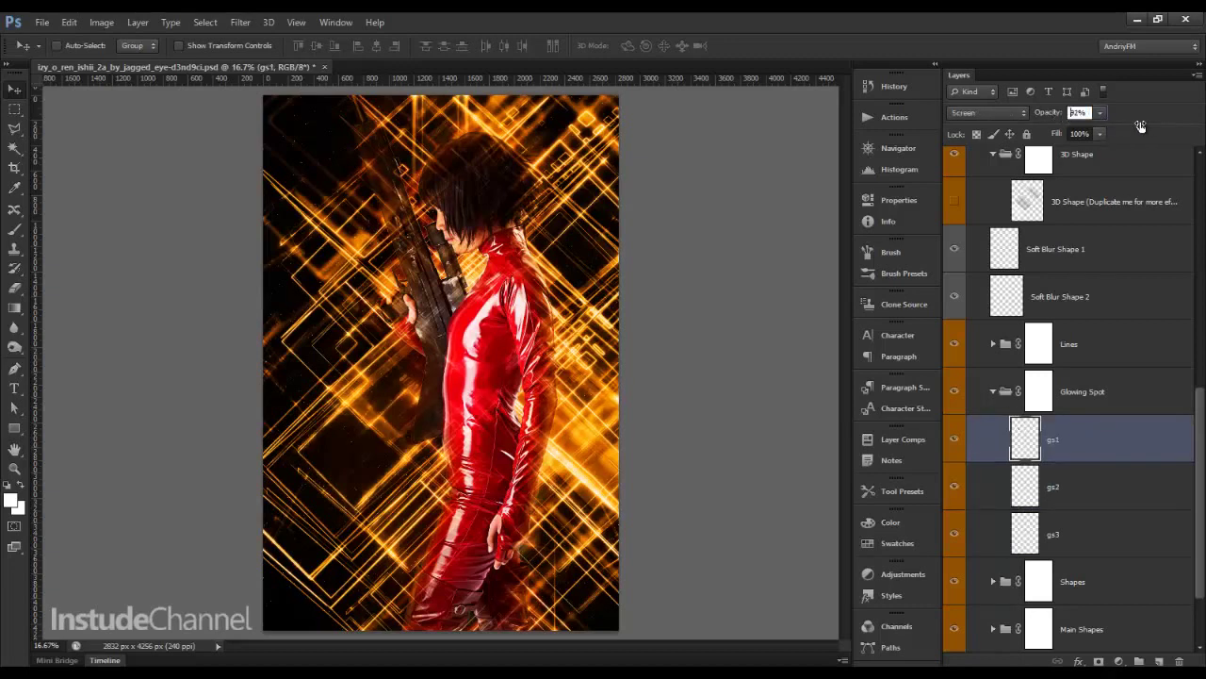
pyautogui.click(993, 391)
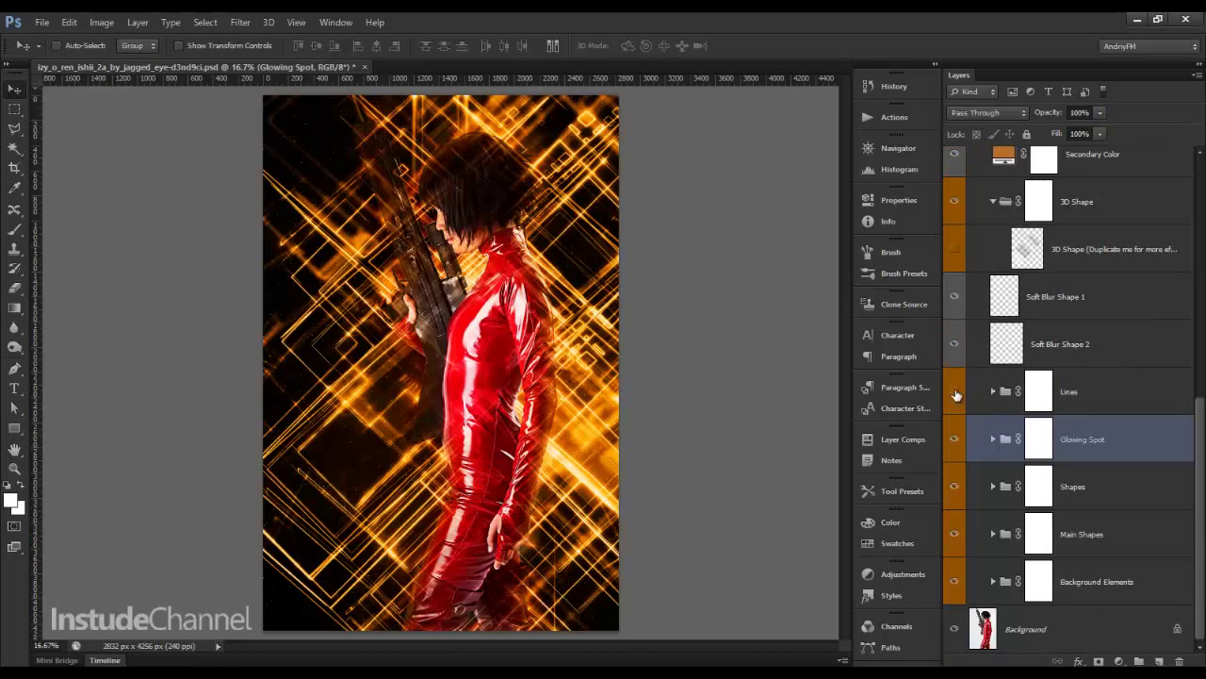
# - Compare Lines layers l1–l5 and Large Lines on and off, leaving all visible
pyautogui.click(956, 393)
pyautogui.click(992, 391)
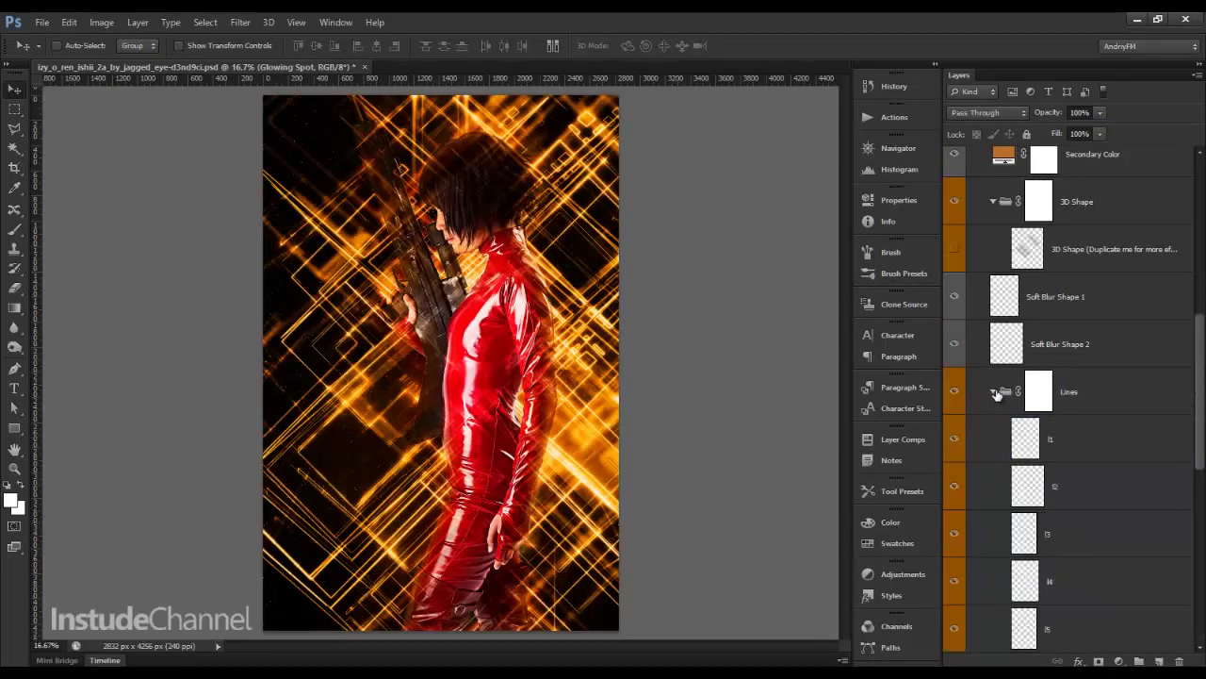
pyautogui.scroll(-3, 999, 395)
pyautogui.scroll(-1, 999, 396)
pyautogui.moveTo(951, 270); pyautogui.dragTo(943, 537)
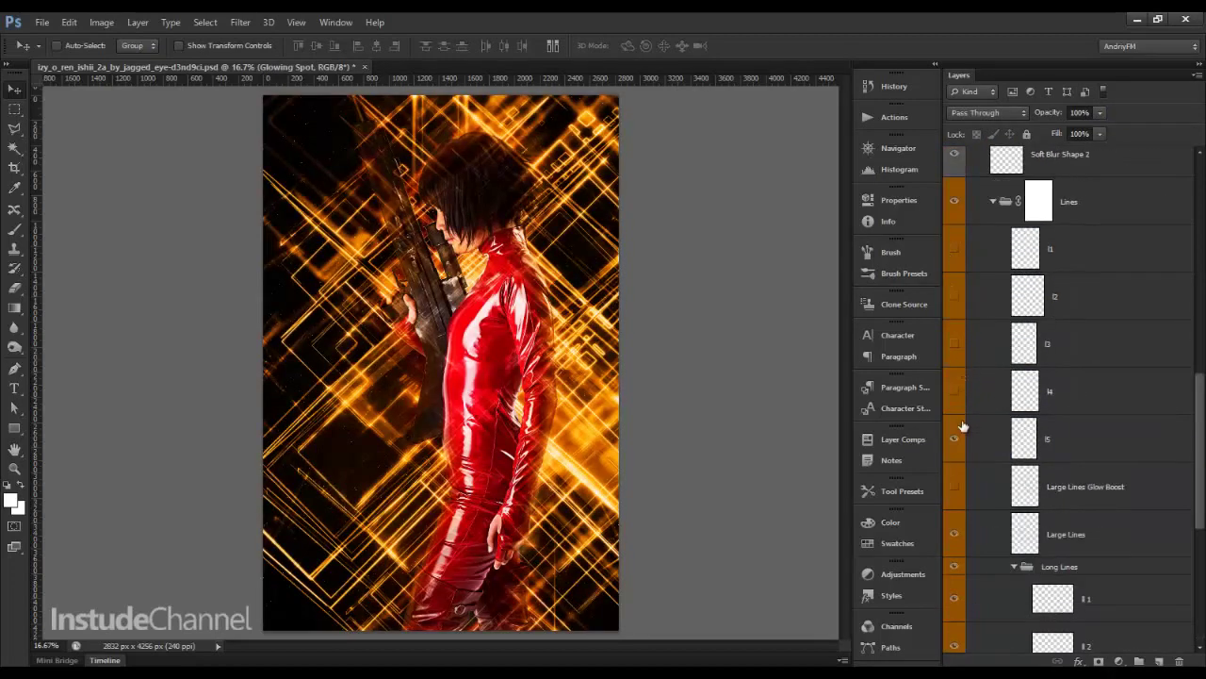
pyautogui.click(953, 535)
pyautogui.click(954, 534)
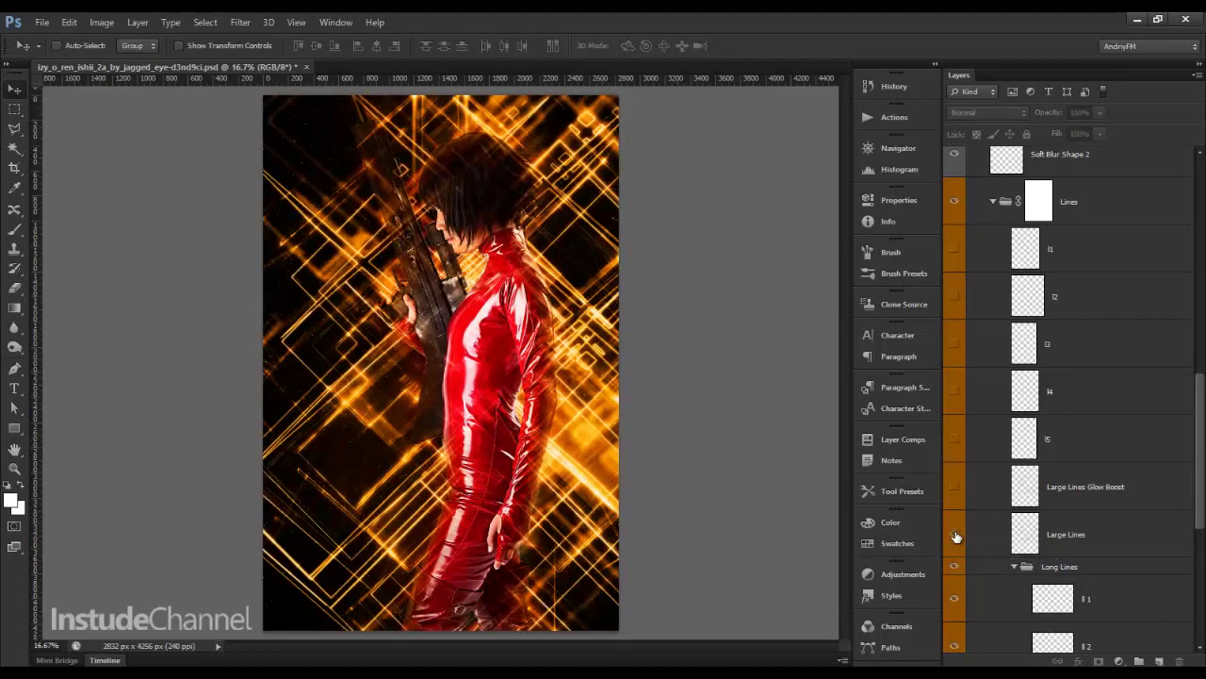
pyautogui.click(954, 533)
pyautogui.click(955, 488)
pyautogui.moveTo(955, 490); pyautogui.dragTo(955, 263)
pyautogui.click(955, 263)
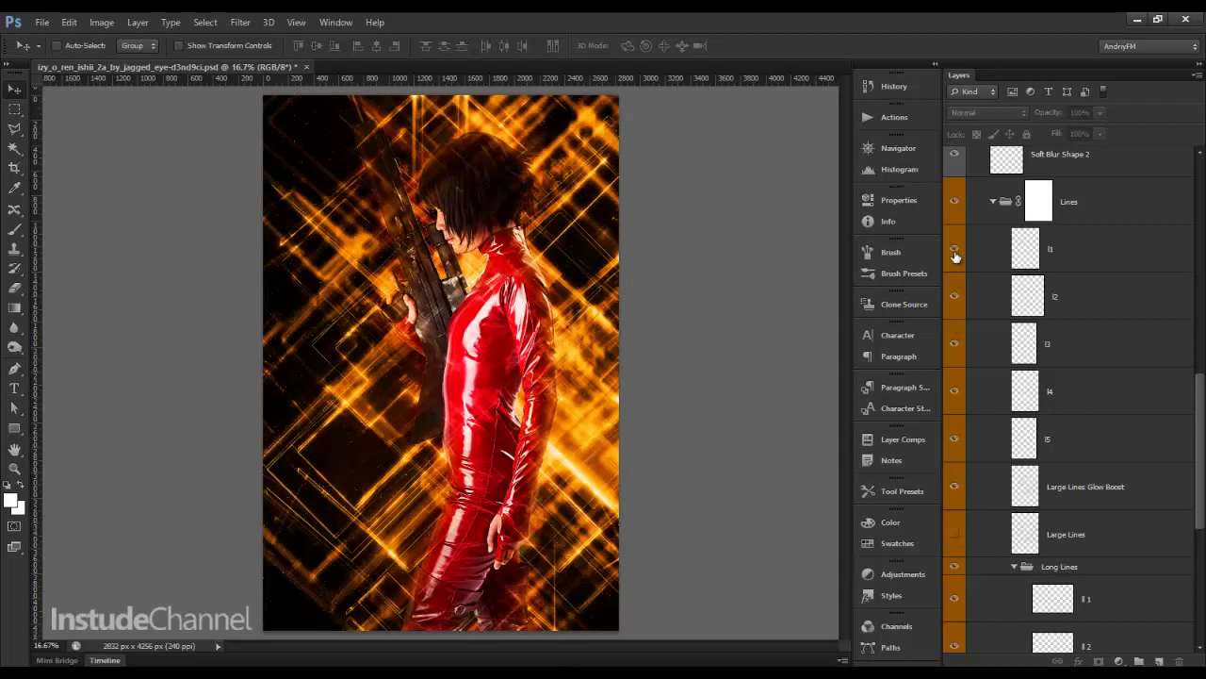
pyautogui.click(955, 533)
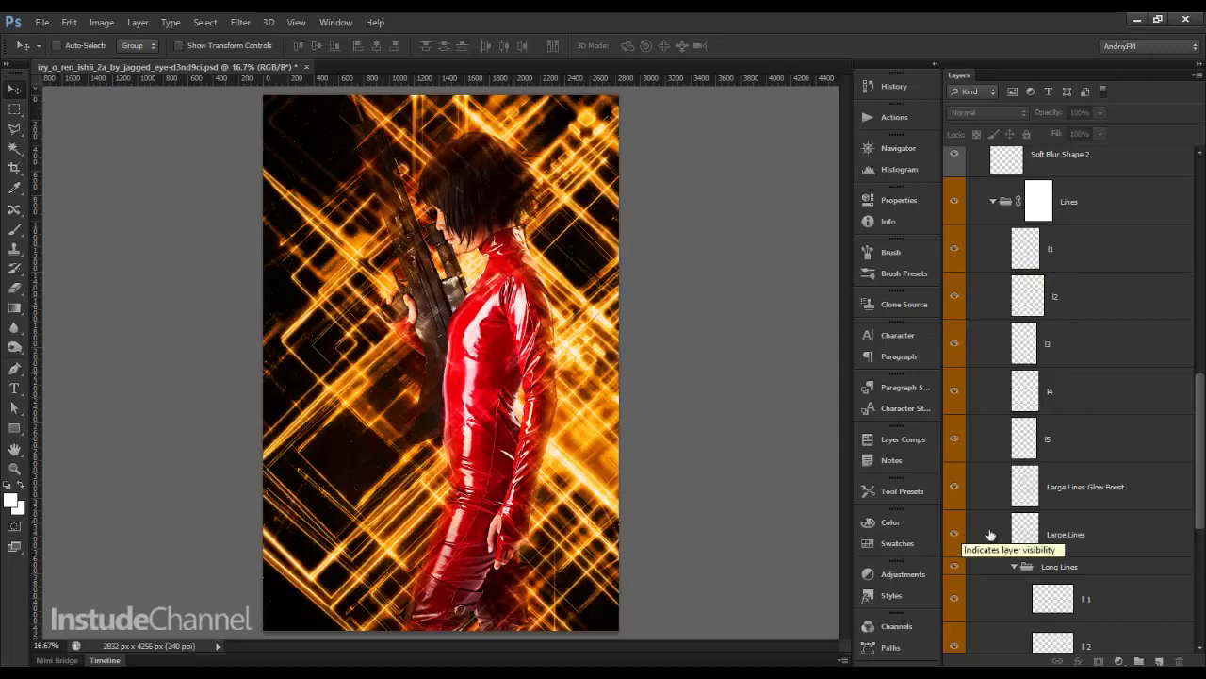
# - Set Large Lines opacity to 44% and fold the Lines group
pyautogui.click(1131, 533)
pyautogui.moveTo(1059, 113)
pyautogui.mouseDown()
pyautogui.moveTo(932, 125)
pyautogui.moveTo(966, 126)
pyautogui.mouseUp()
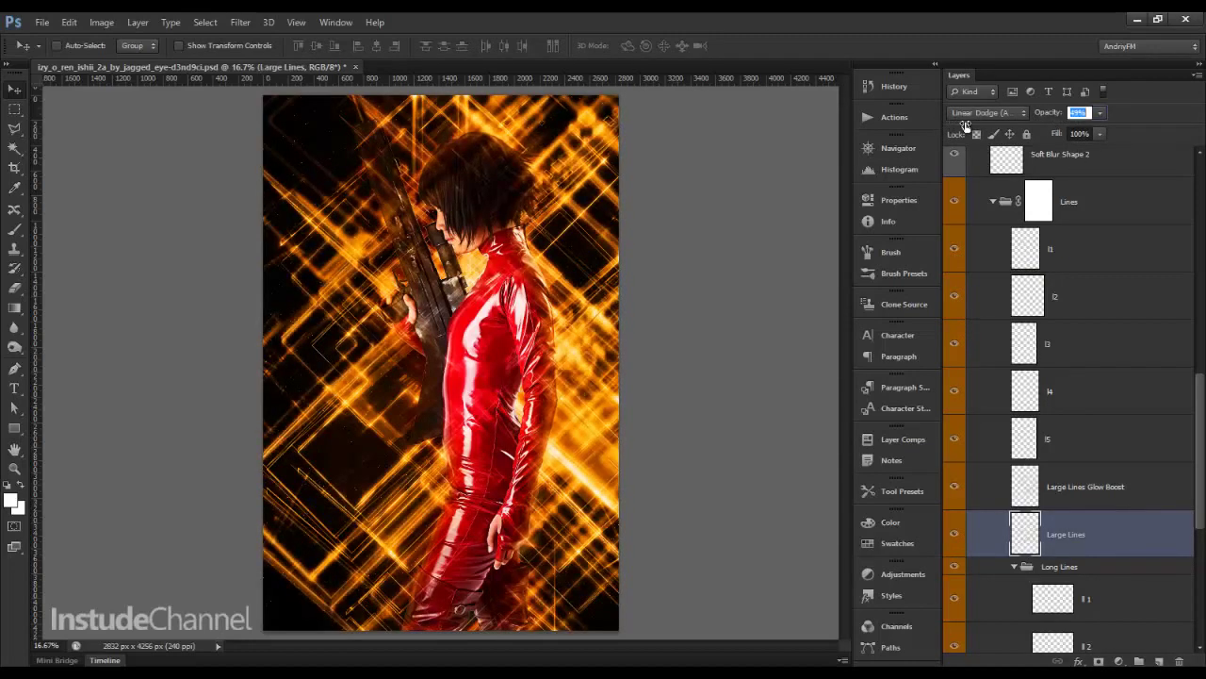
pyautogui.press('Return')
pyautogui.click(993, 201)
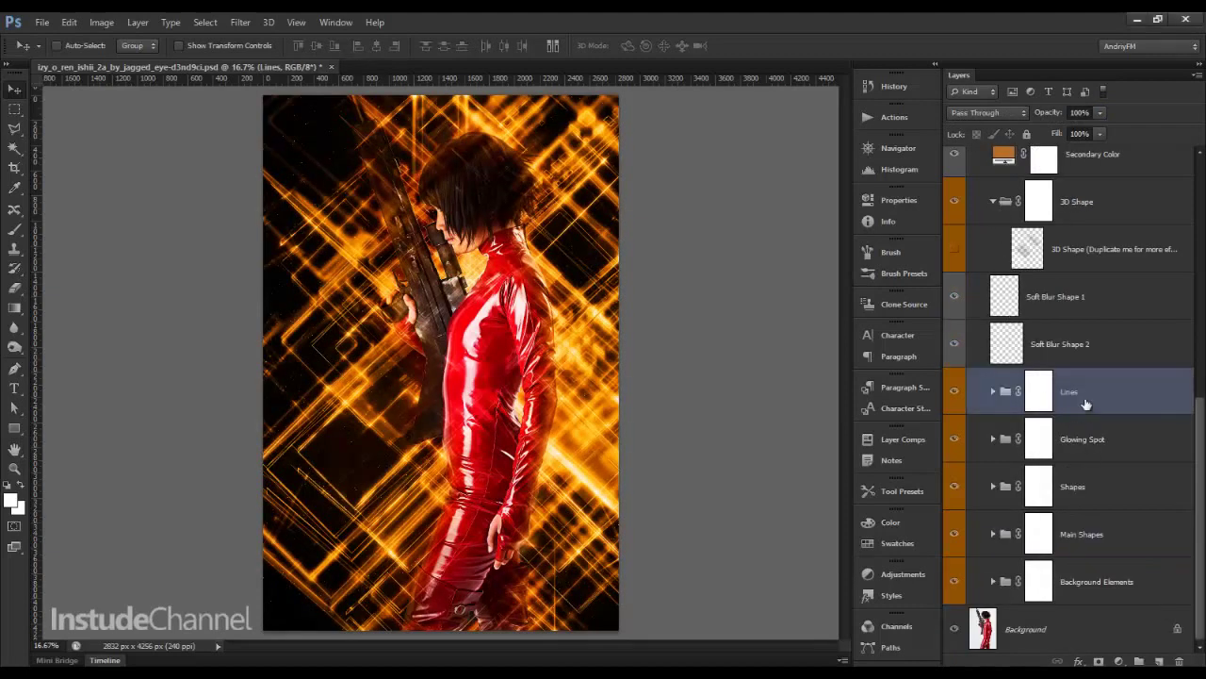
# - Show the glowing 3D box shape layer and duplicate it
pyautogui.click(1109, 347)
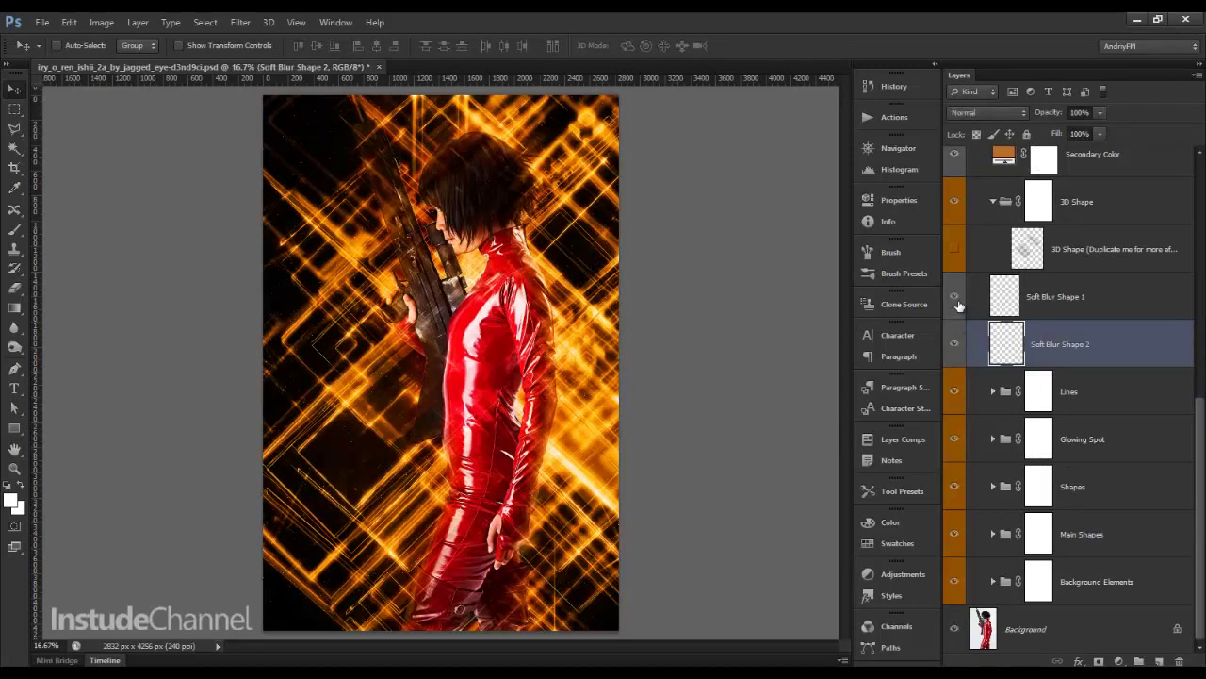
pyautogui.scroll(2, 1088, 308)
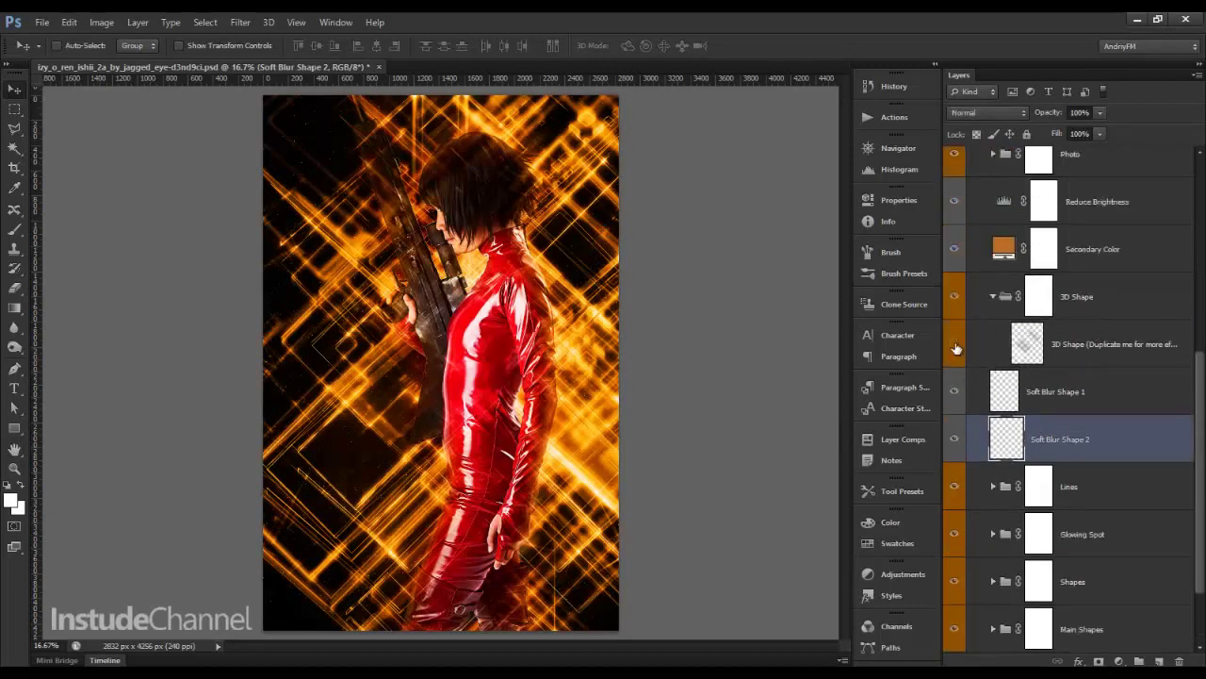
pyautogui.click(955, 345)
pyautogui.click(1100, 349)
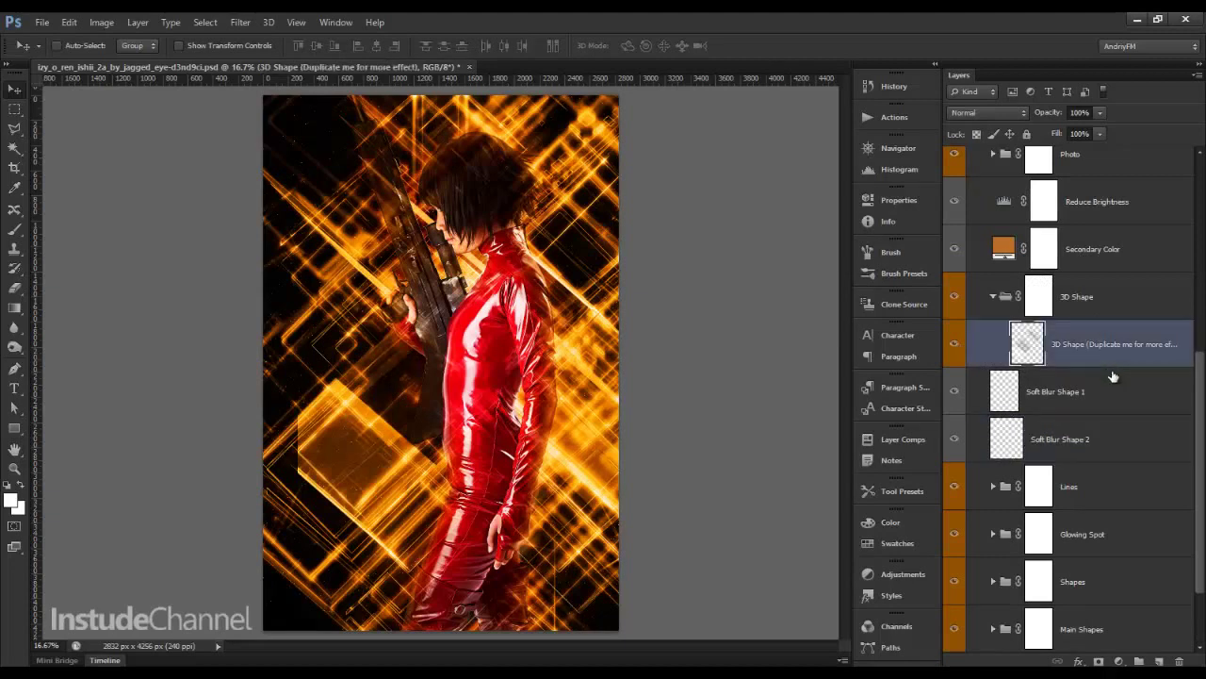
pyautogui.click(955, 345)
pyautogui.hotkey('ctrl', 'j')
pyautogui.hotkey('ctrl', 'j')
pyautogui.hotkey('ctrl', 'j')
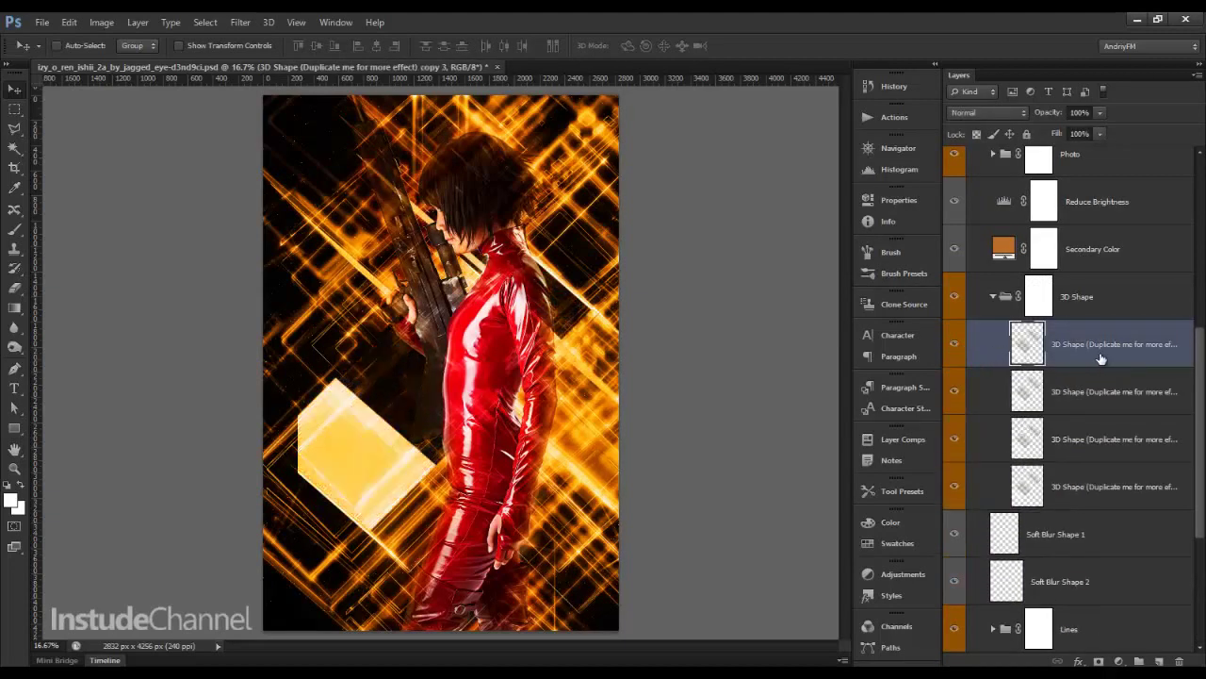
# - Delete the three duplicate 3D Shape layers and set the 3D shape to 90% opacity
pyautogui.keyDown('shift'); pyautogui.click(1125, 460); pyautogui.keyUp('shift')
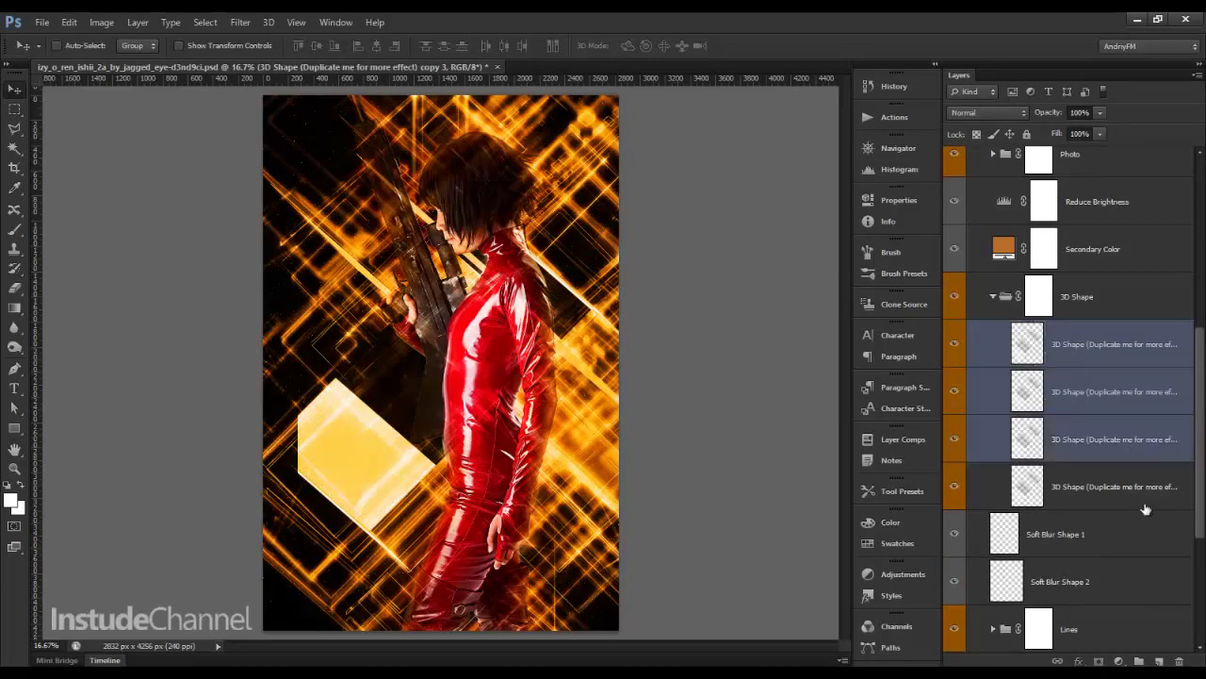
pyautogui.click(1179, 661)
pyautogui.click(530, 268)
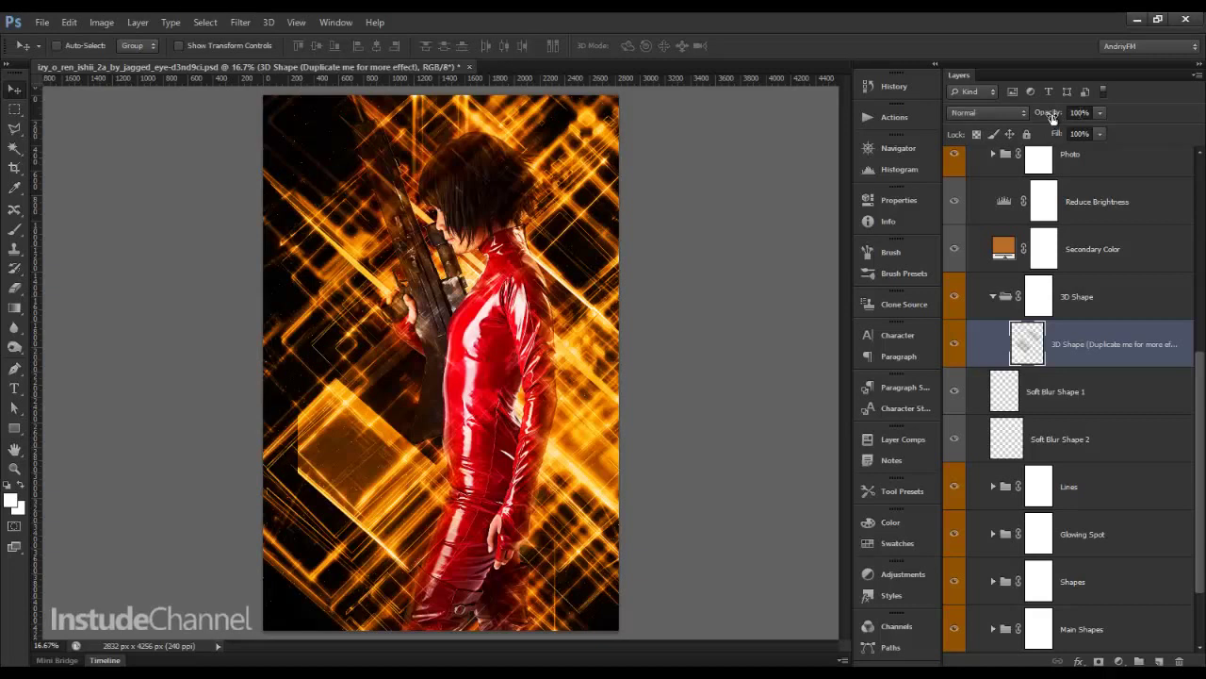
pyautogui.moveTo(1054, 117); pyautogui.dragTo(1042, 119)
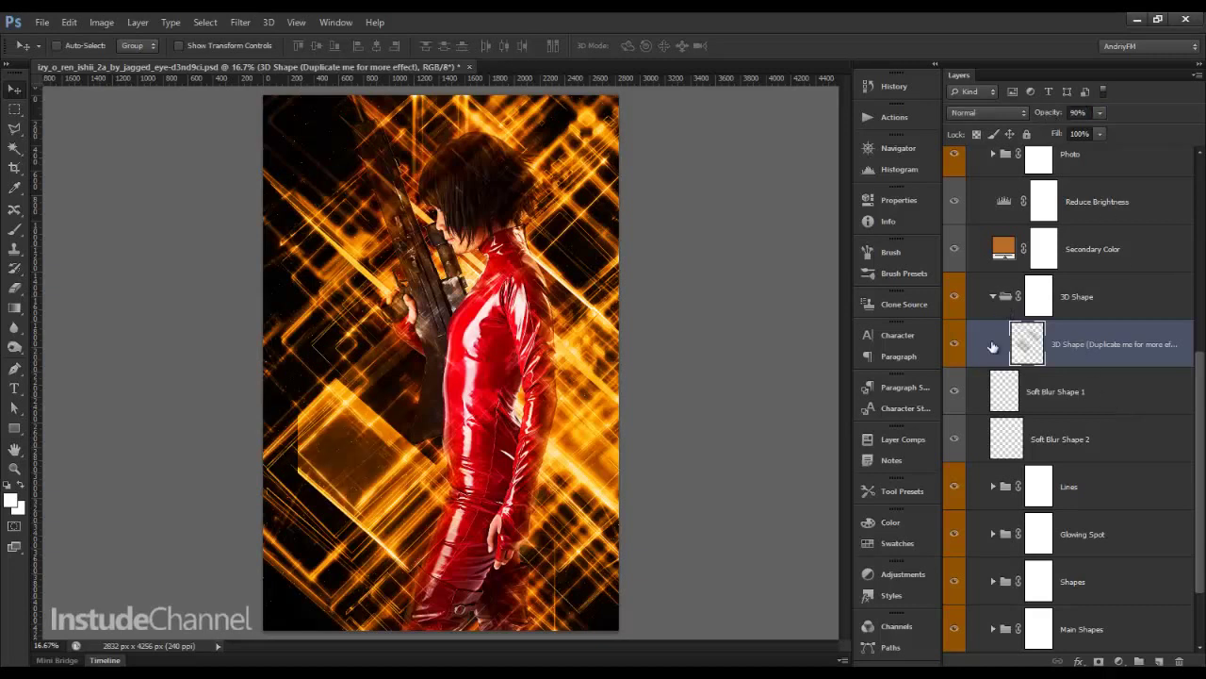
pyautogui.click(993, 296)
pyautogui.scroll(3, 1046, 358)
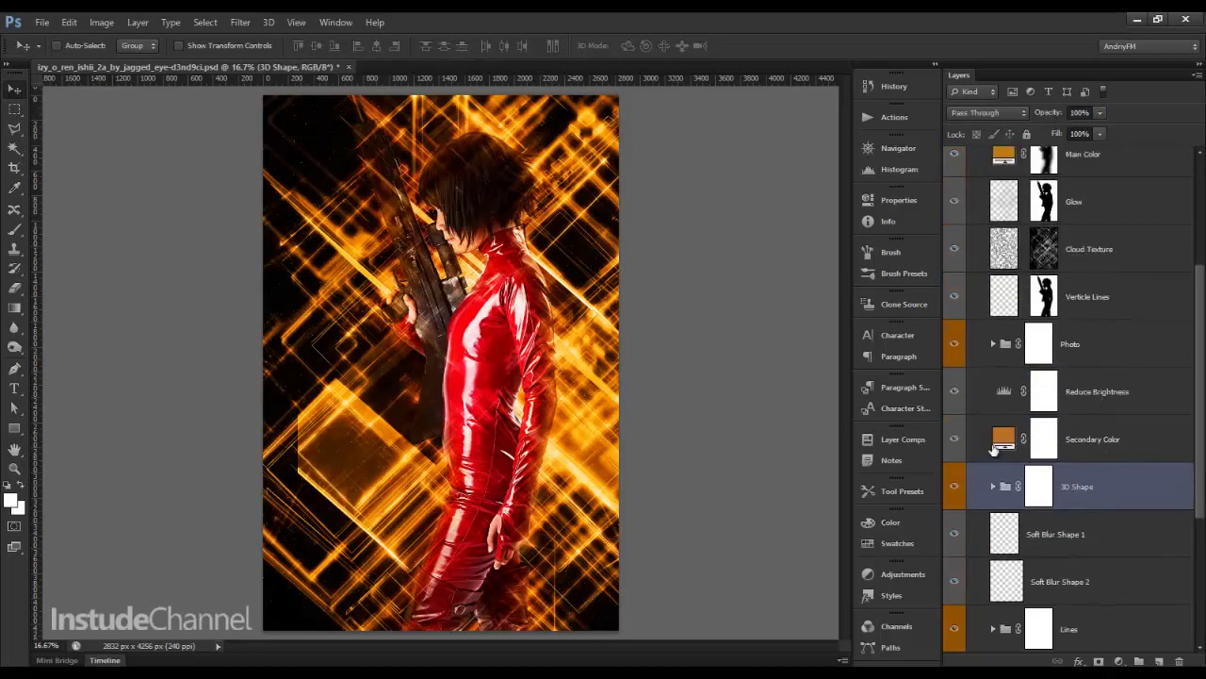
# - Change the Secondary Color fill from orange to purple #5830a9
pyautogui.click(961, 442)
pyautogui.click(962, 441)
pyautogui.doubleClick(1005, 439)
pyautogui.moveTo(831, 452); pyautogui.dragTo(831, 331)
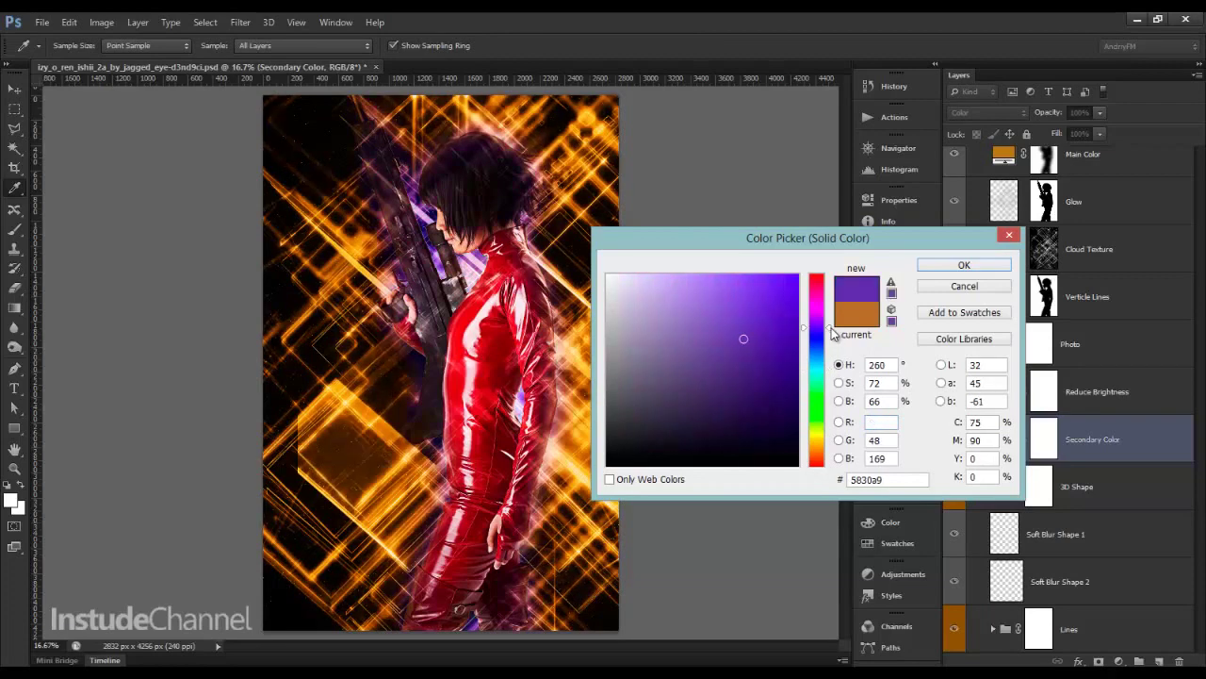
pyautogui.click(933, 267)
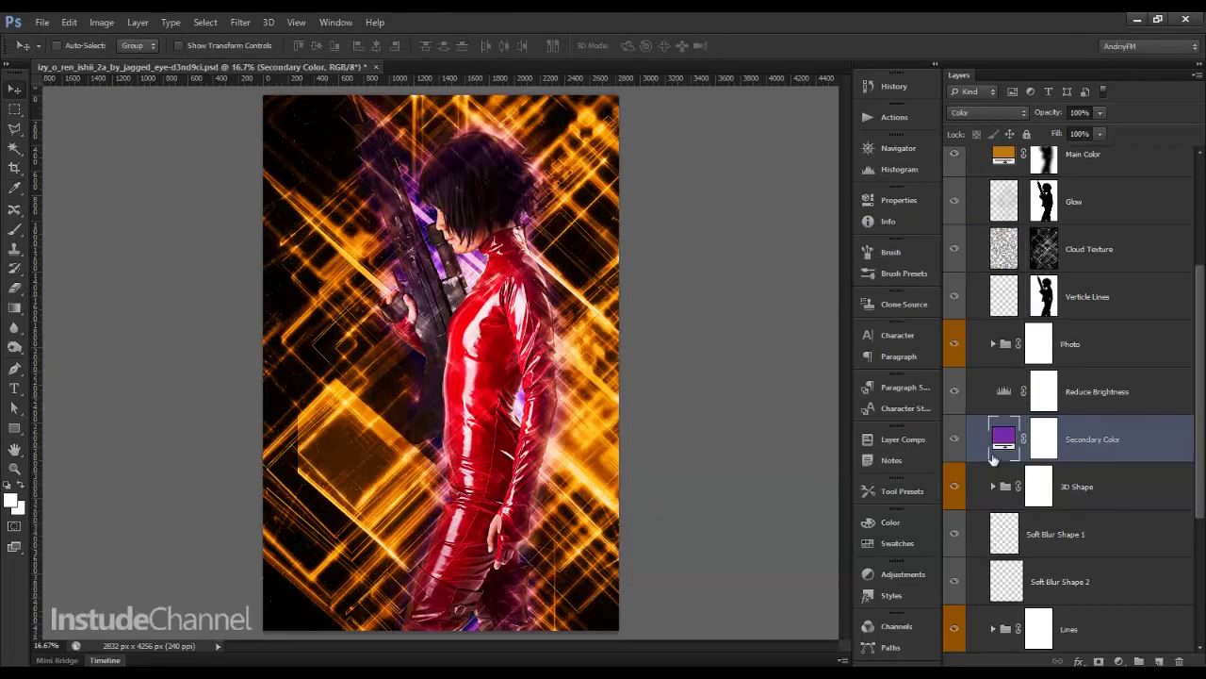
# - Lower the Reduce Brightness Levels black input to 41
pyautogui.doubleClick(1003, 393)
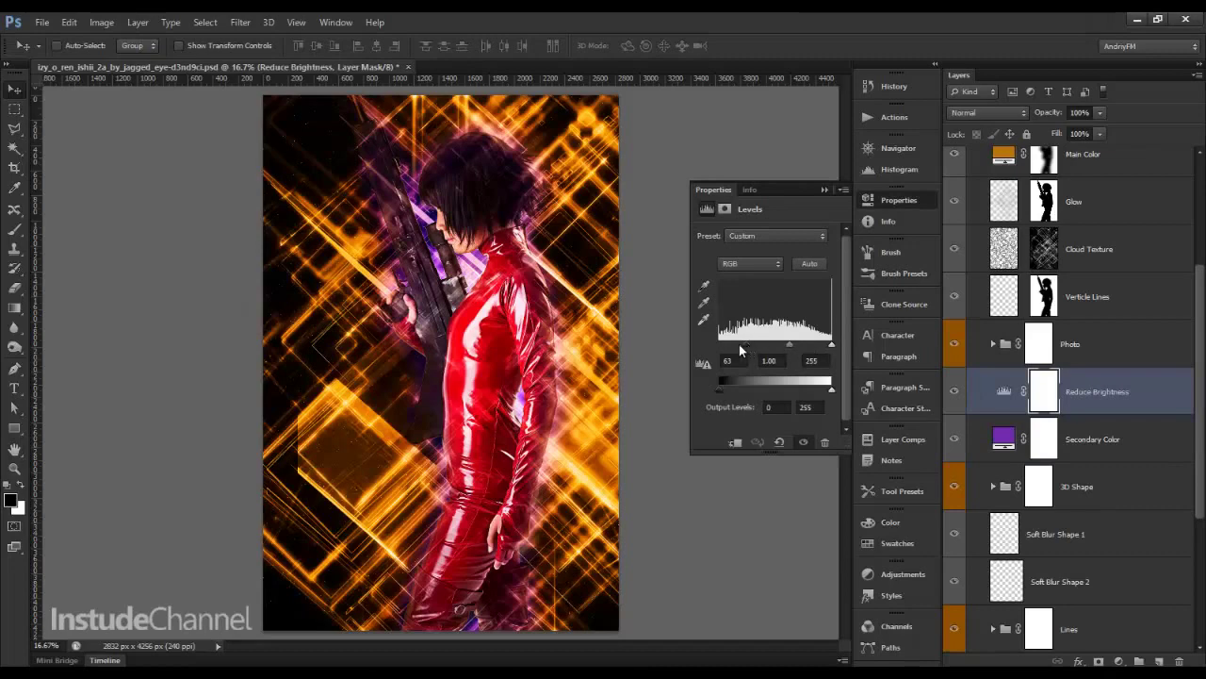
pyautogui.moveTo(740, 346)
pyautogui.mouseDown()
pyautogui.moveTo(724, 351)
pyautogui.moveTo(764, 351)
pyautogui.moveTo(747, 345)
pyautogui.mouseUp()
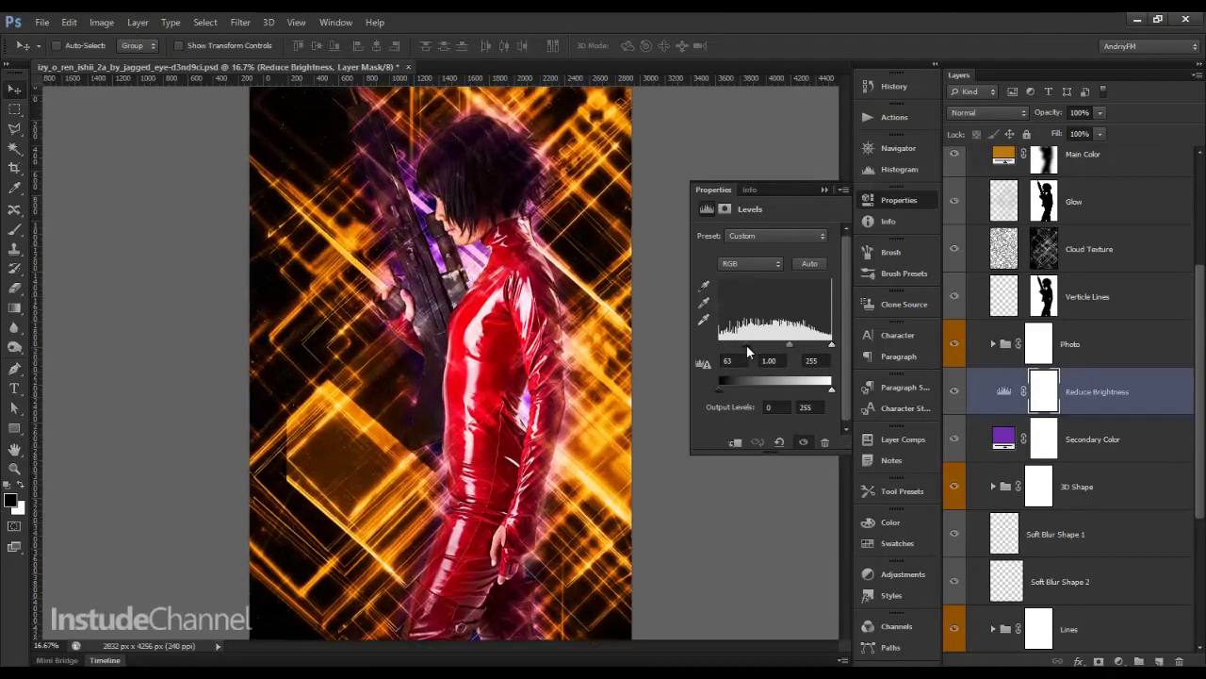
pyautogui.hotkey('ctrl', '+')
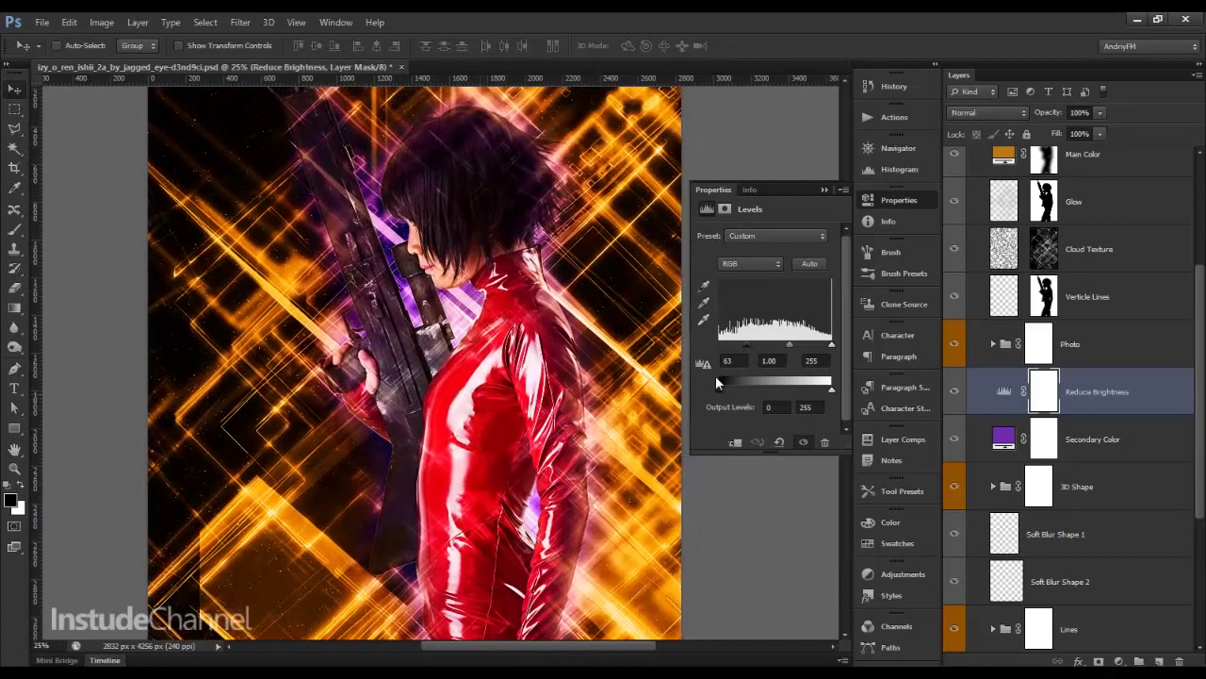
pyautogui.moveTo(745, 347); pyautogui.dragTo(739, 347)
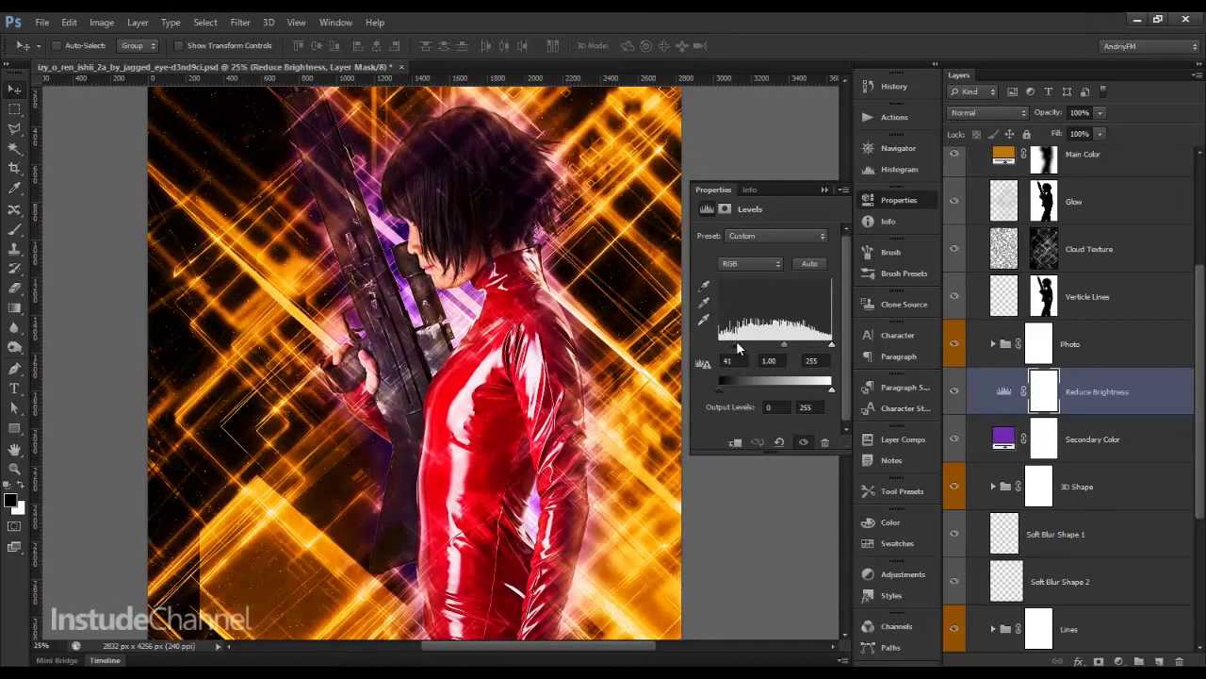
# - Set the Main Photo mask feather to 4.3 px and Photo Sharpening opacity to about 31%
pyautogui.click(1084, 346)
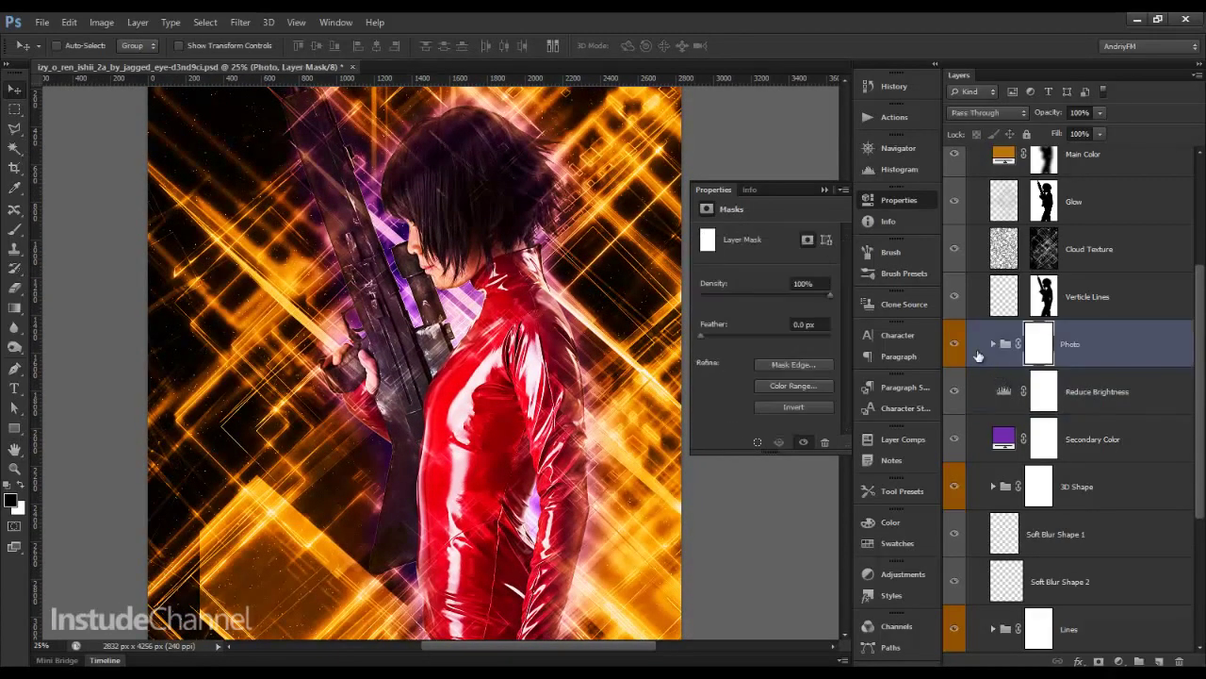
pyautogui.click(954, 344)
pyautogui.click(954, 344)
pyautogui.click(993, 344)
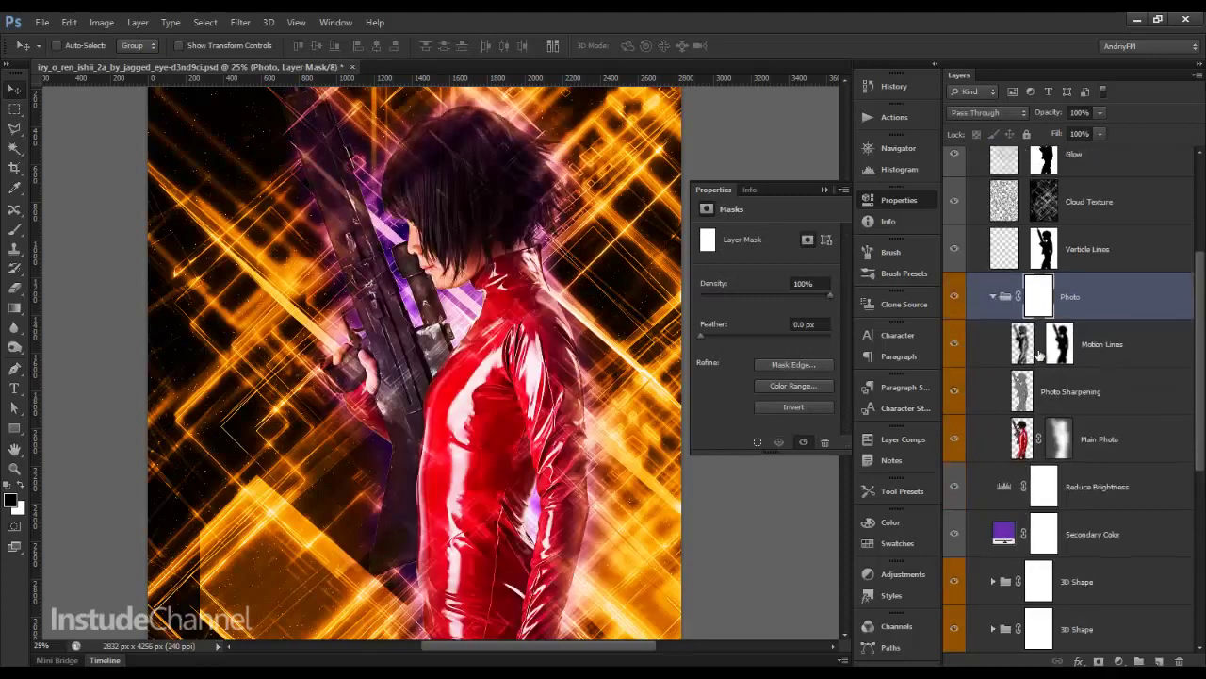
pyautogui.click(1063, 440)
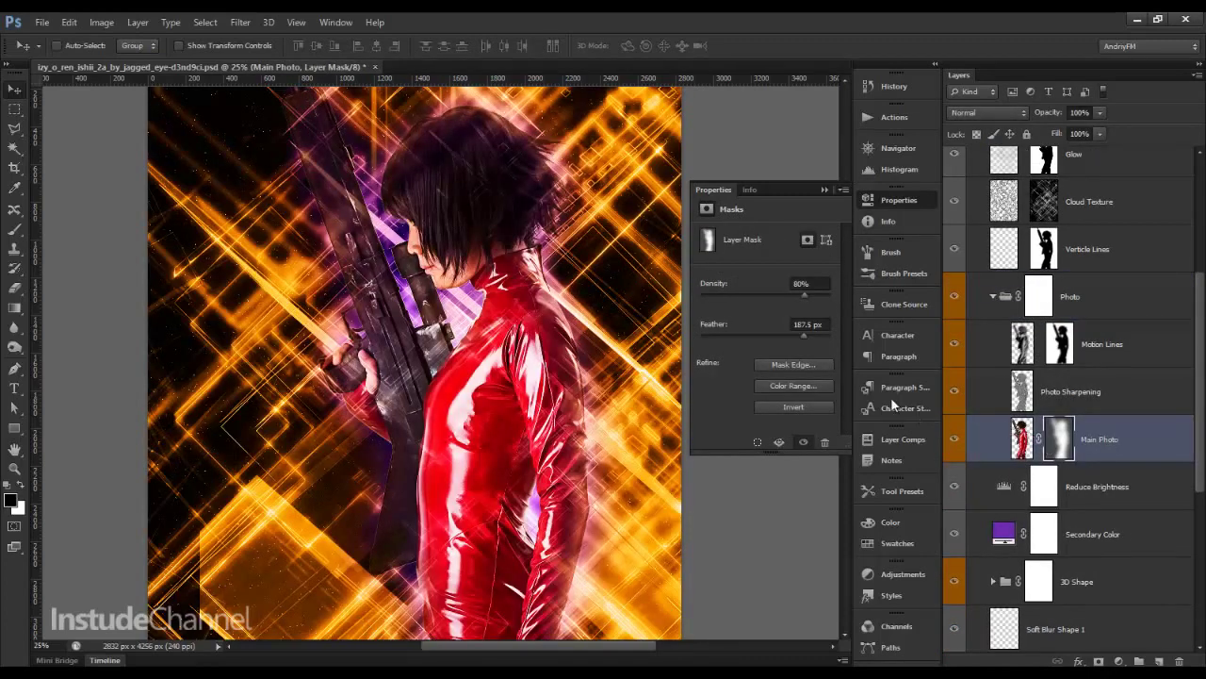
pyautogui.moveTo(802, 335); pyautogui.dragTo(730, 336)
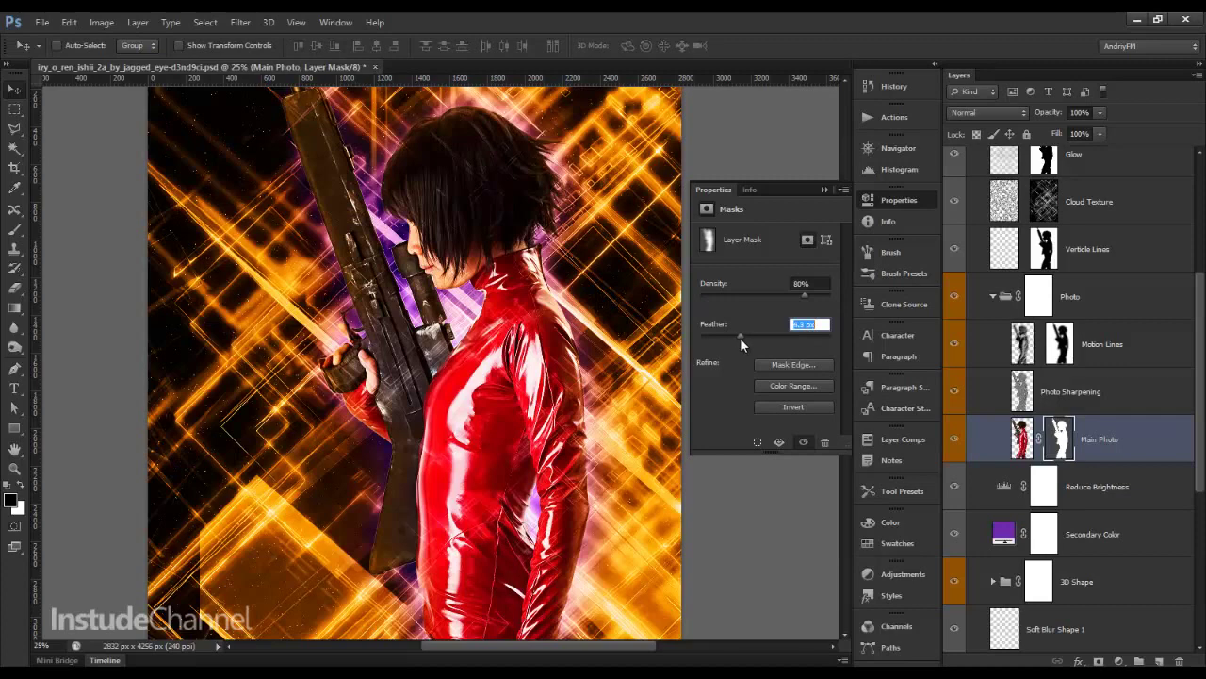
pyautogui.click(1083, 396)
pyautogui.moveTo(1055, 117); pyautogui.dragTo(1044, 122)
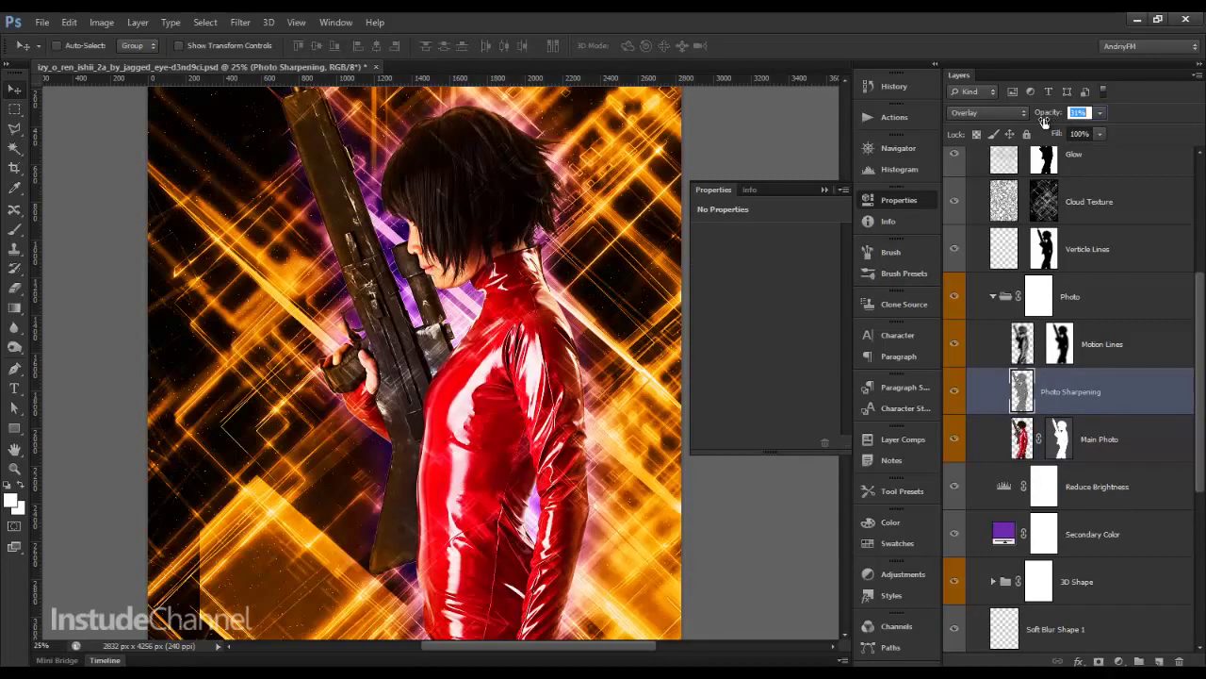
# - Set Motion Lines to 84% opacity with a 6.7 px mask feather, then collapse the Photo group
pyautogui.click(976, 344)
pyautogui.click(954, 343)
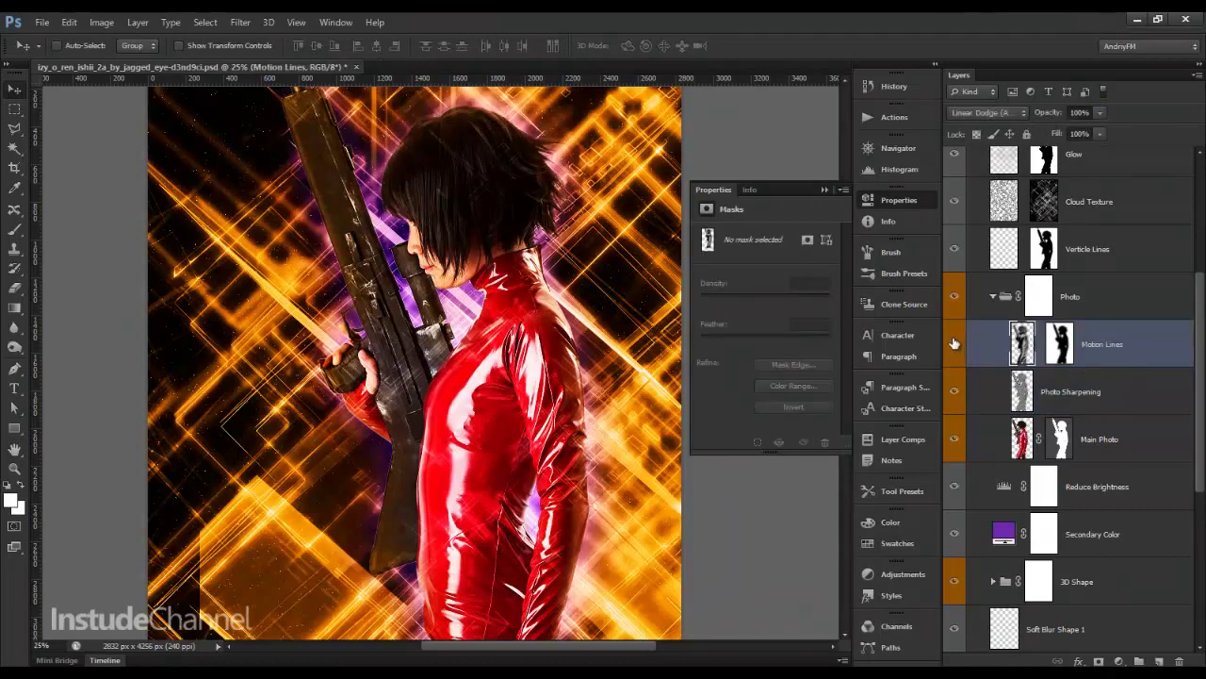
pyautogui.moveTo(1040, 115); pyautogui.dragTo(1027, 115)
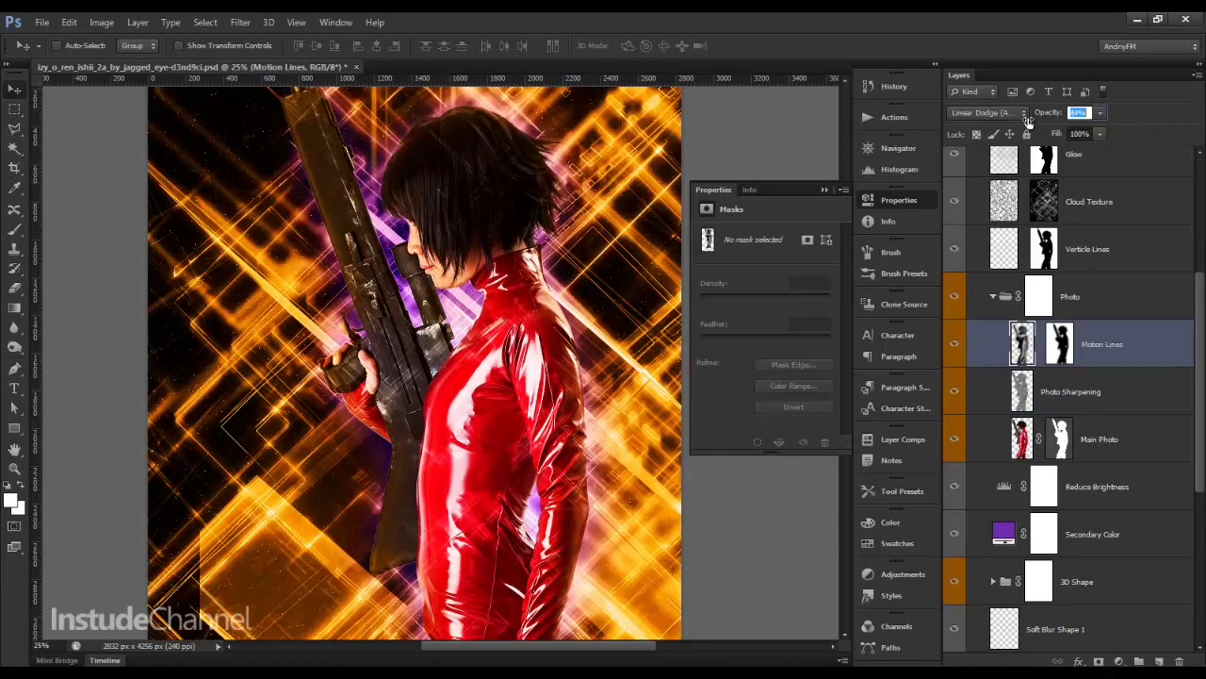
pyautogui.click(1060, 344)
pyautogui.moveTo(701, 336)
pyautogui.mouseDown()
pyautogui.moveTo(769, 335)
pyautogui.moveTo(741, 335)
pyautogui.mouseUp()
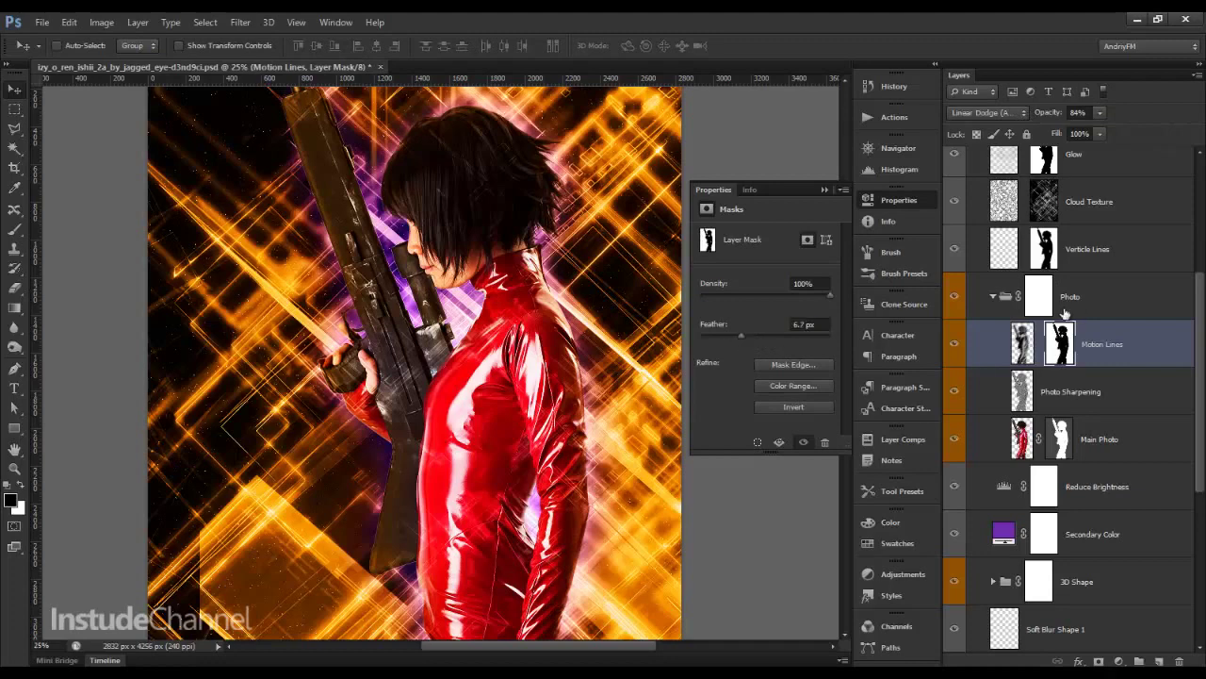
pyautogui.click(993, 296)
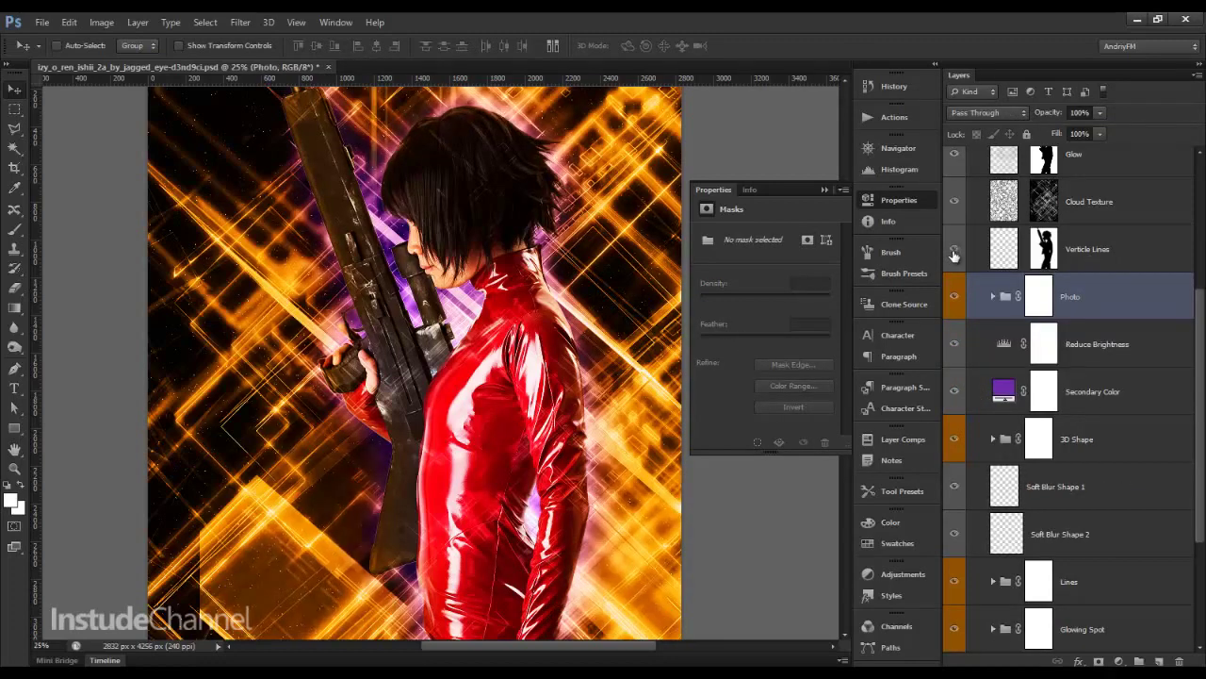
pyautogui.scroll(2, 514, 266)
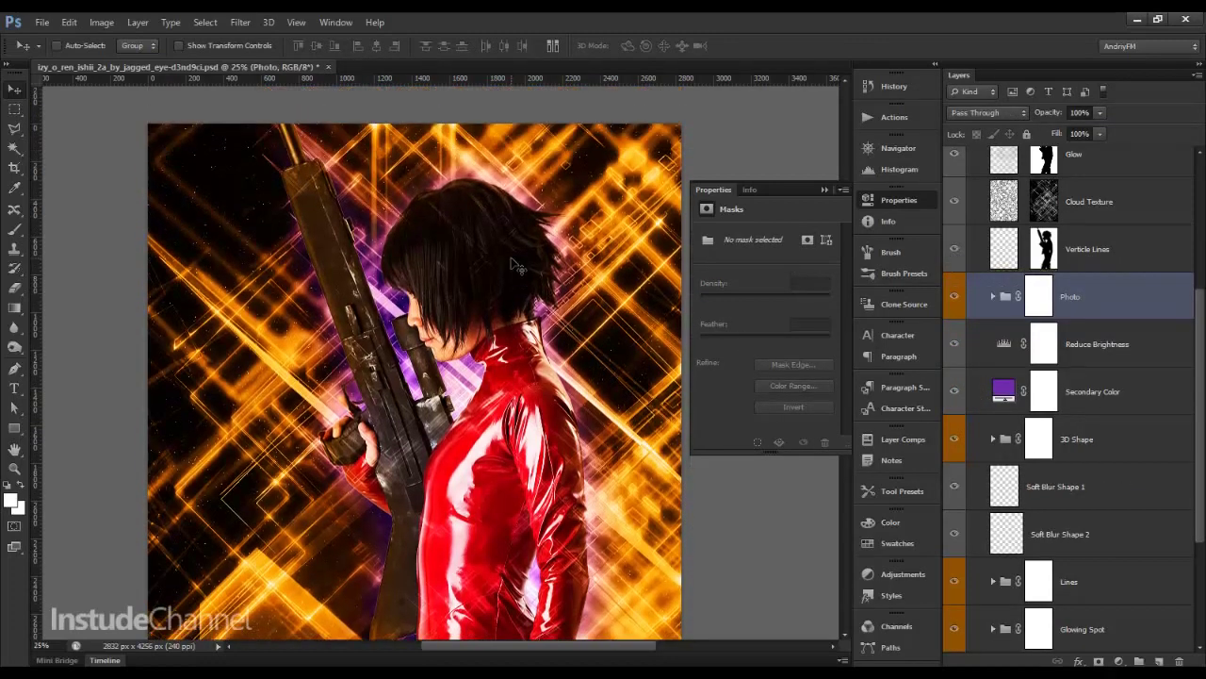
# - Set the Cloud Texture layer's opacity to 55%
pyautogui.click(954, 201)
pyautogui.click(999, 208)
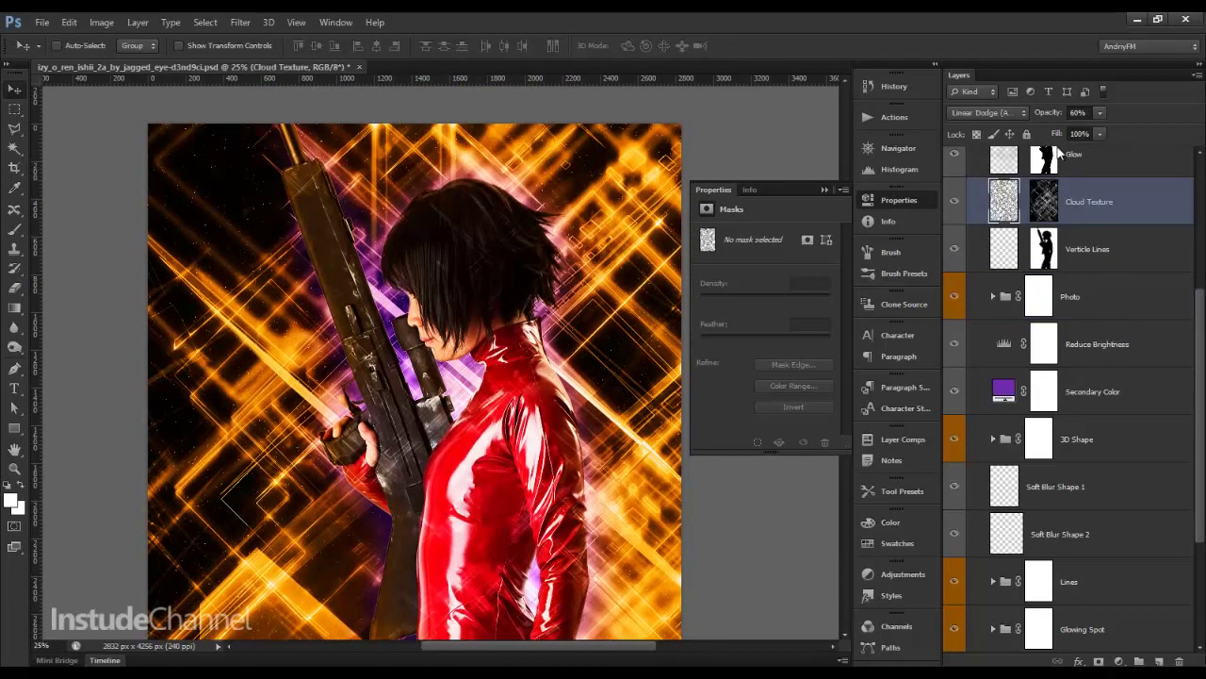
pyautogui.moveTo(1051, 114)
pyautogui.mouseDown()
pyautogui.moveTo(1112, 122)
pyautogui.moveTo(1094, 120)
pyautogui.mouseUp()
pyautogui.scroll(2, 1037, 245)
# - Set the Glow layer's opacity to 37%, comparing the Main Color layer on and off
pyautogui.click(955, 249)
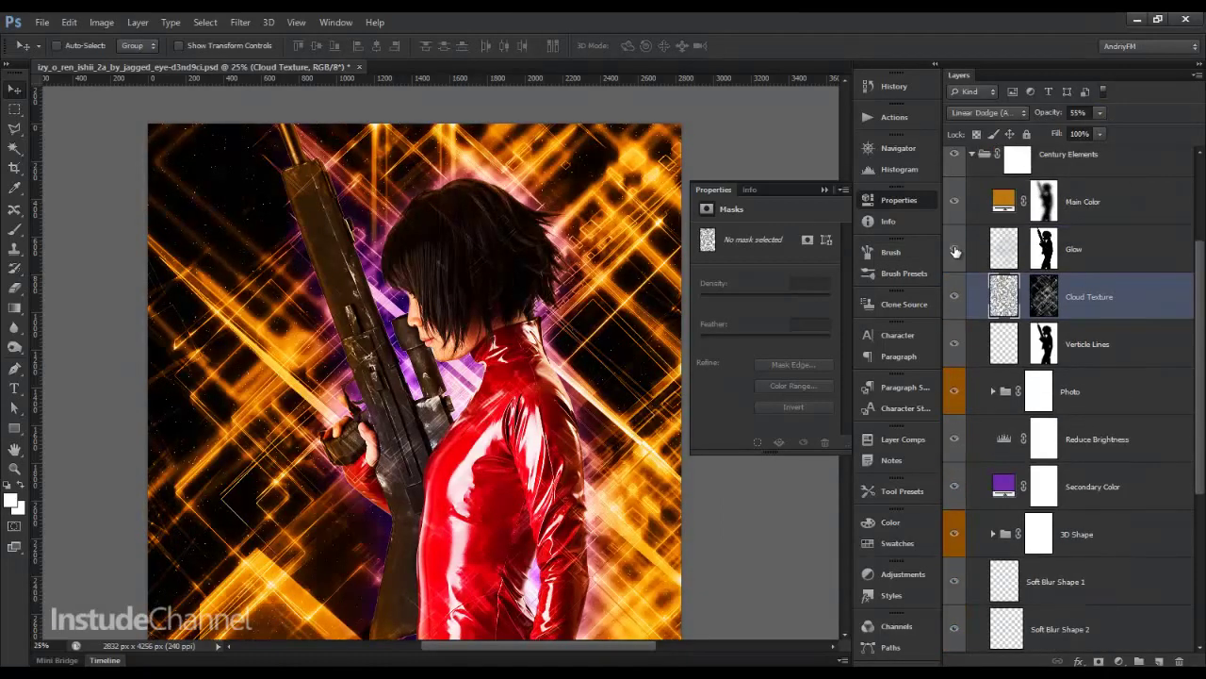
pyautogui.click(1108, 253)
pyautogui.moveTo(1147, 114); pyautogui.dragTo(1041, 121)
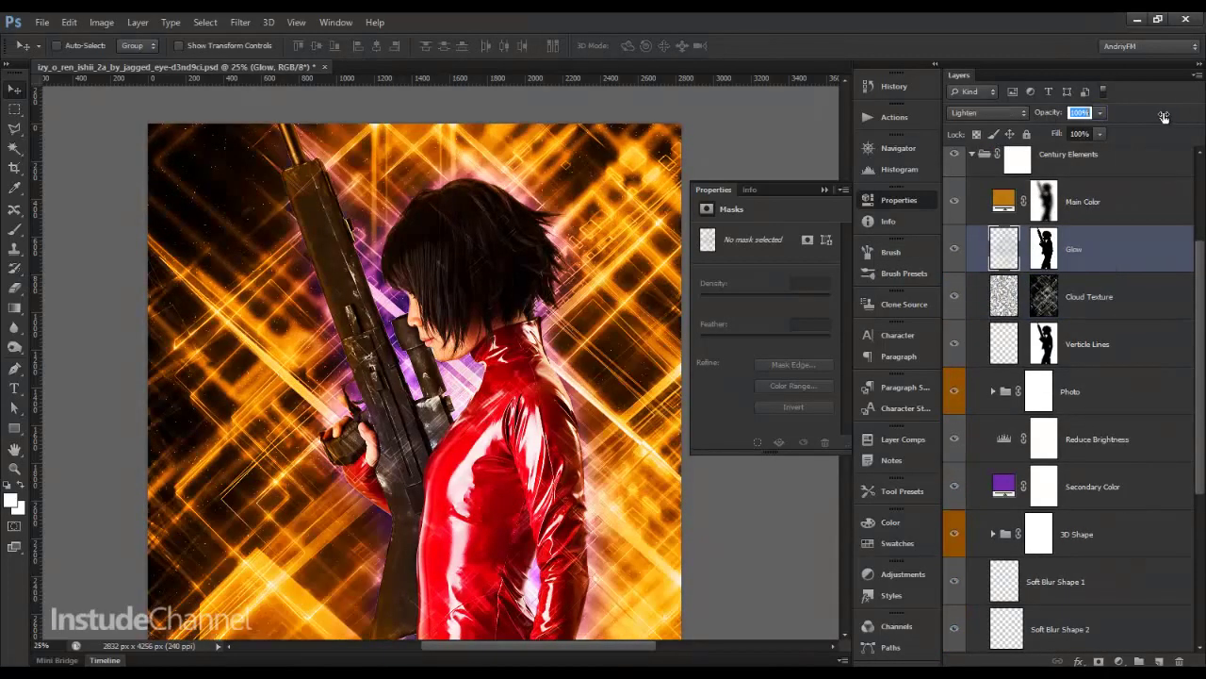
pyautogui.hotkey('ctrl', '-')
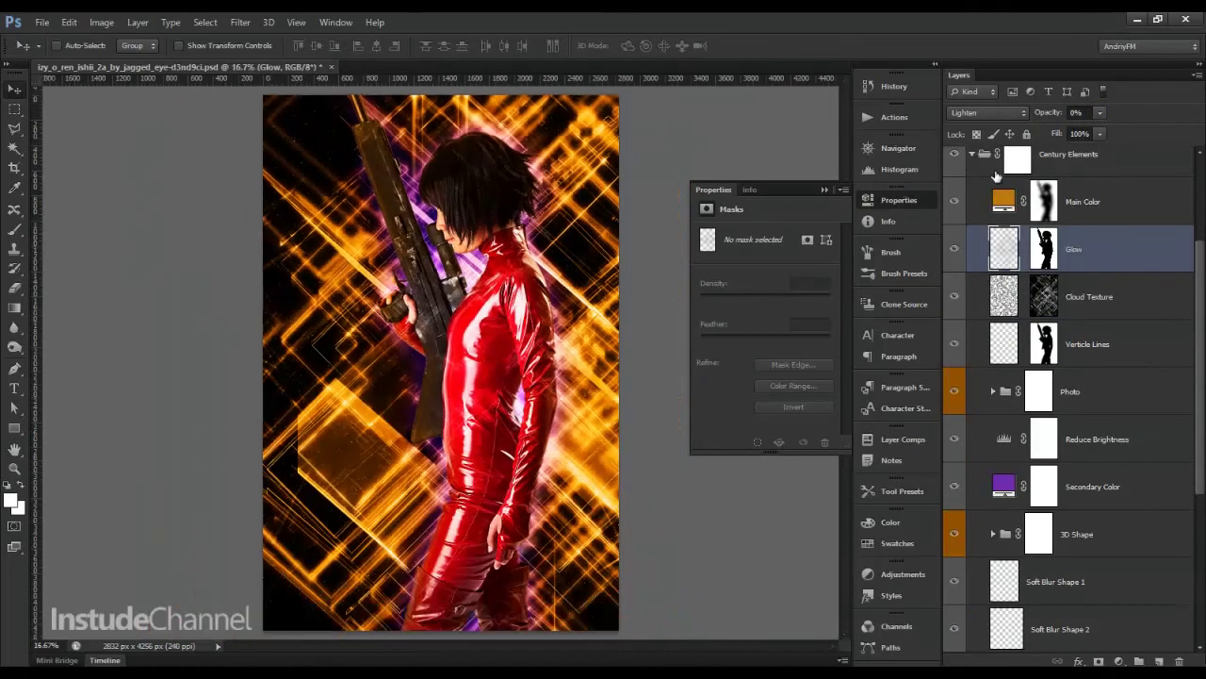
pyautogui.moveTo(1053, 117)
pyautogui.mouseDown()
pyautogui.moveTo(1100, 110)
pyautogui.moveTo(1073, 113)
pyautogui.mouseUp()
pyautogui.click(895, 202)
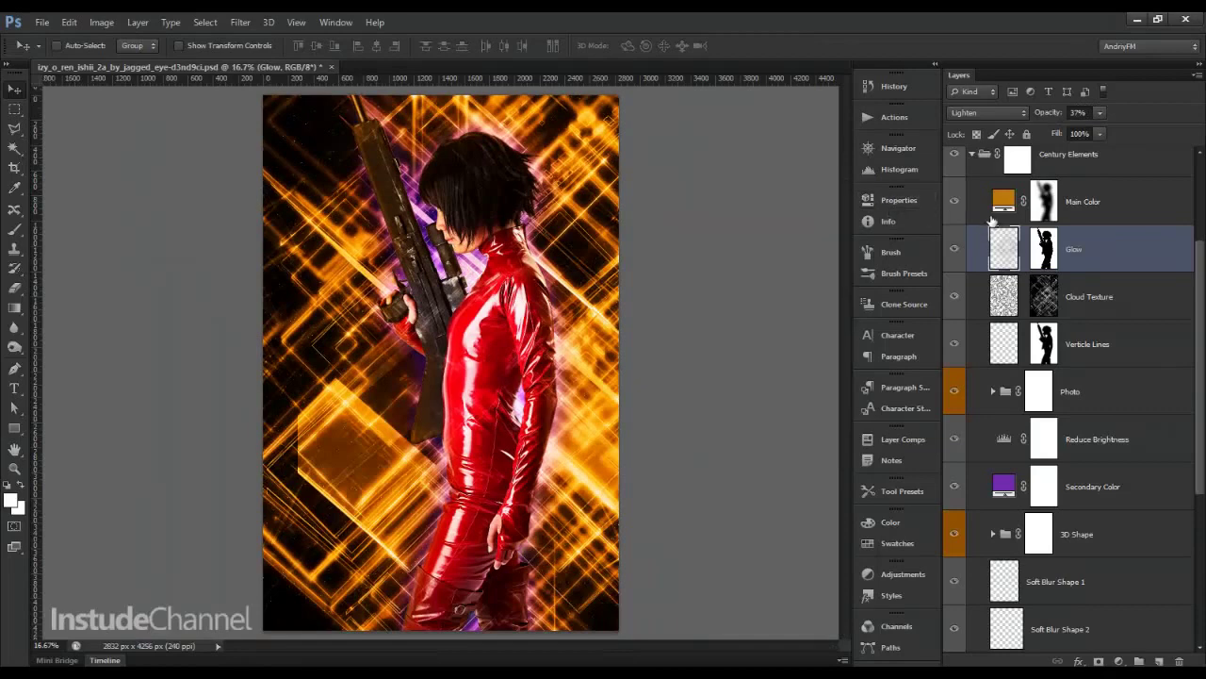
pyautogui.click(954, 203)
# - Recolour the Main Color fill to a bluish purple and lower its opacity to 18%
pyautogui.hotkey('ctrl', '+')
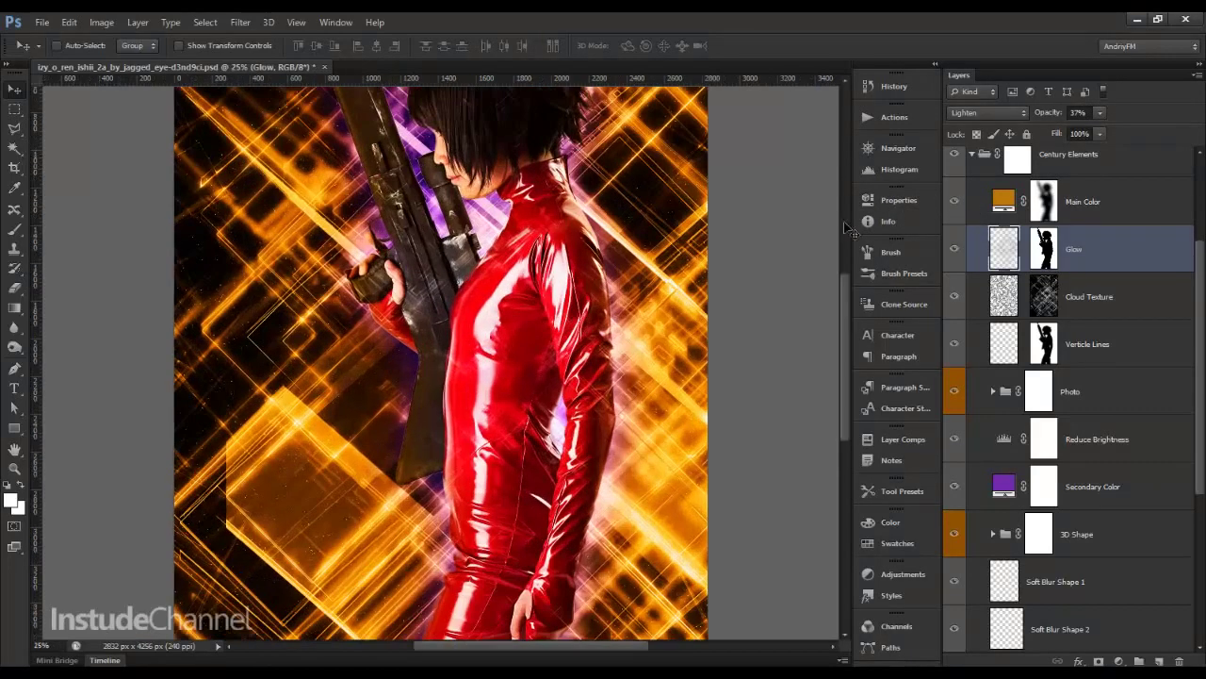
pyautogui.doubleClick(1004, 201)
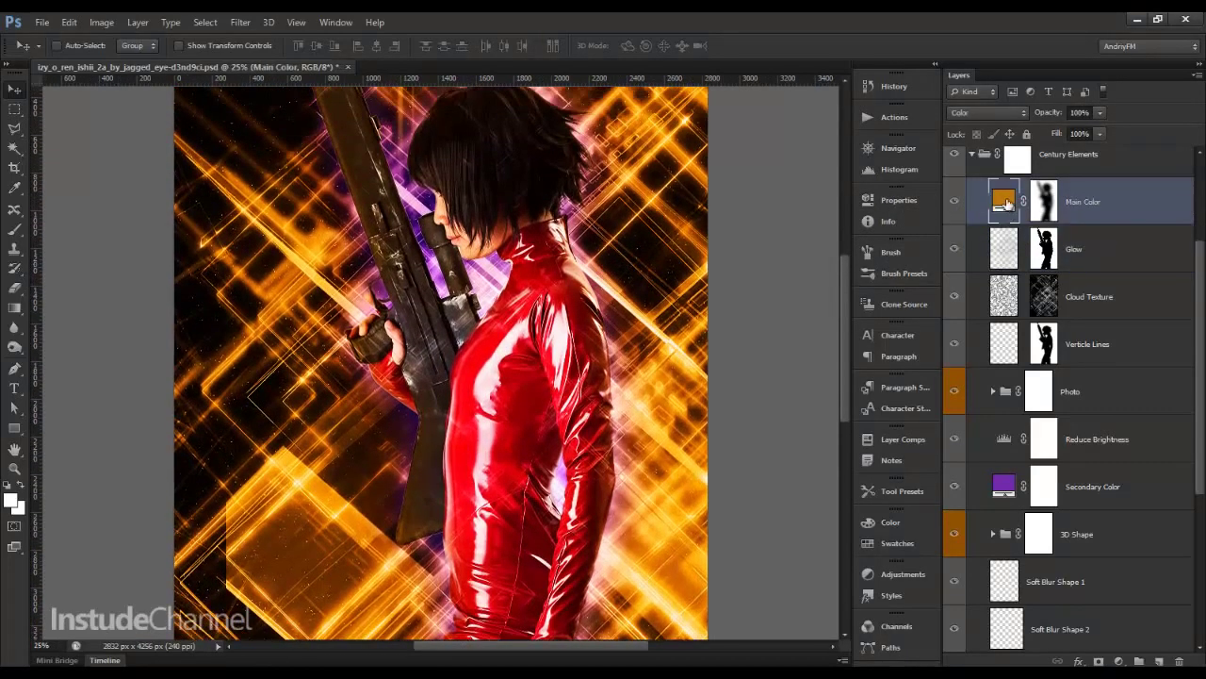
pyautogui.moveTo(830, 451); pyautogui.dragTo(827, 330)
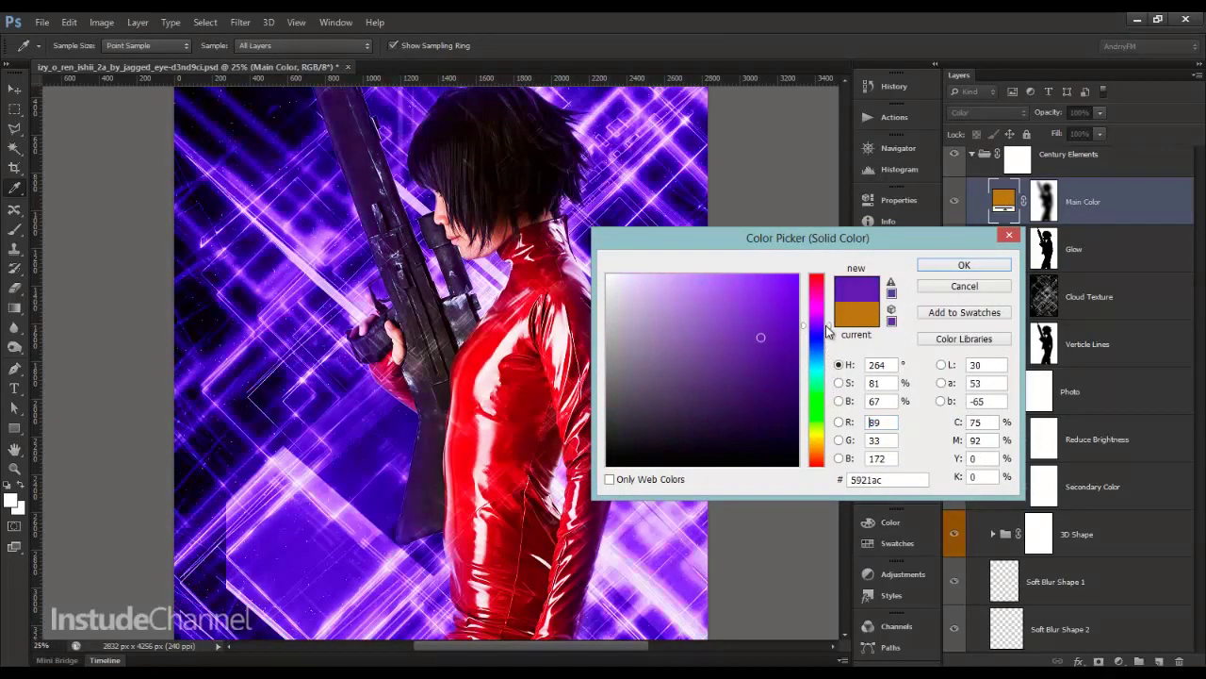
pyautogui.hotkey('shift', 'Up')
pyautogui.hotkey('shift', 'Up')
pyautogui.hotkey('shift', 'Up')
pyautogui.press('Up')
pyautogui.press('Up')
pyautogui.press('Up')
pyautogui.press('Up')
pyautogui.press('Up')
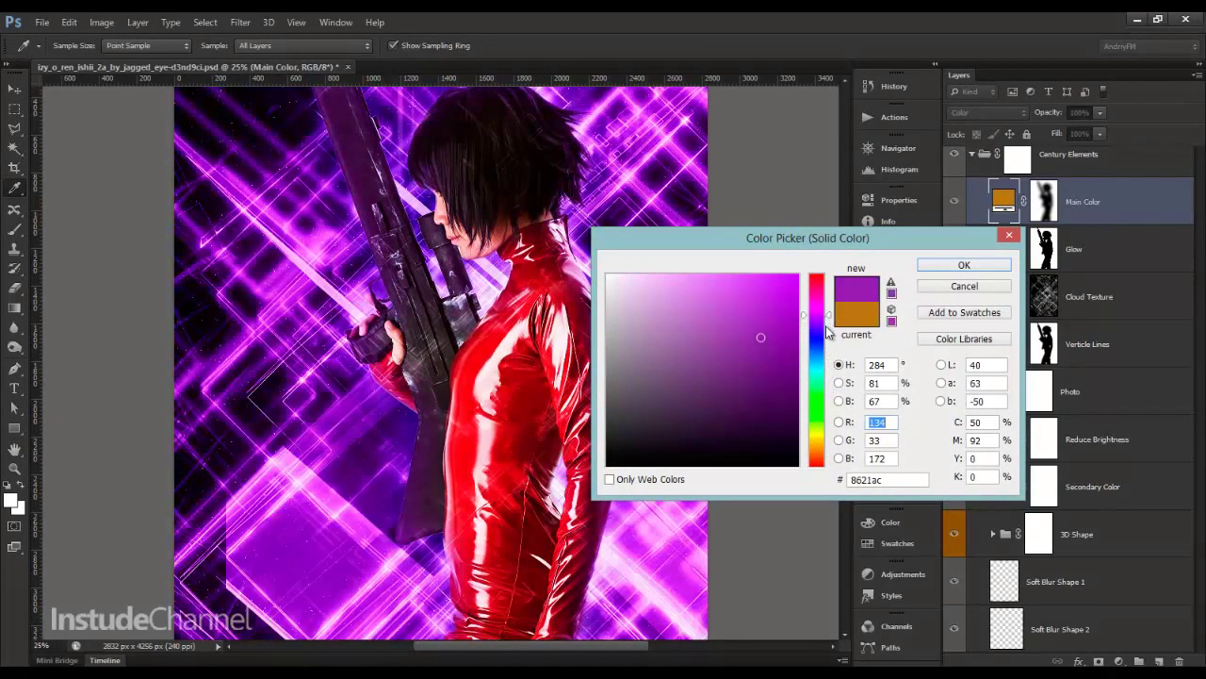
pyautogui.moveTo(832, 318); pyautogui.dragTo(832, 326)
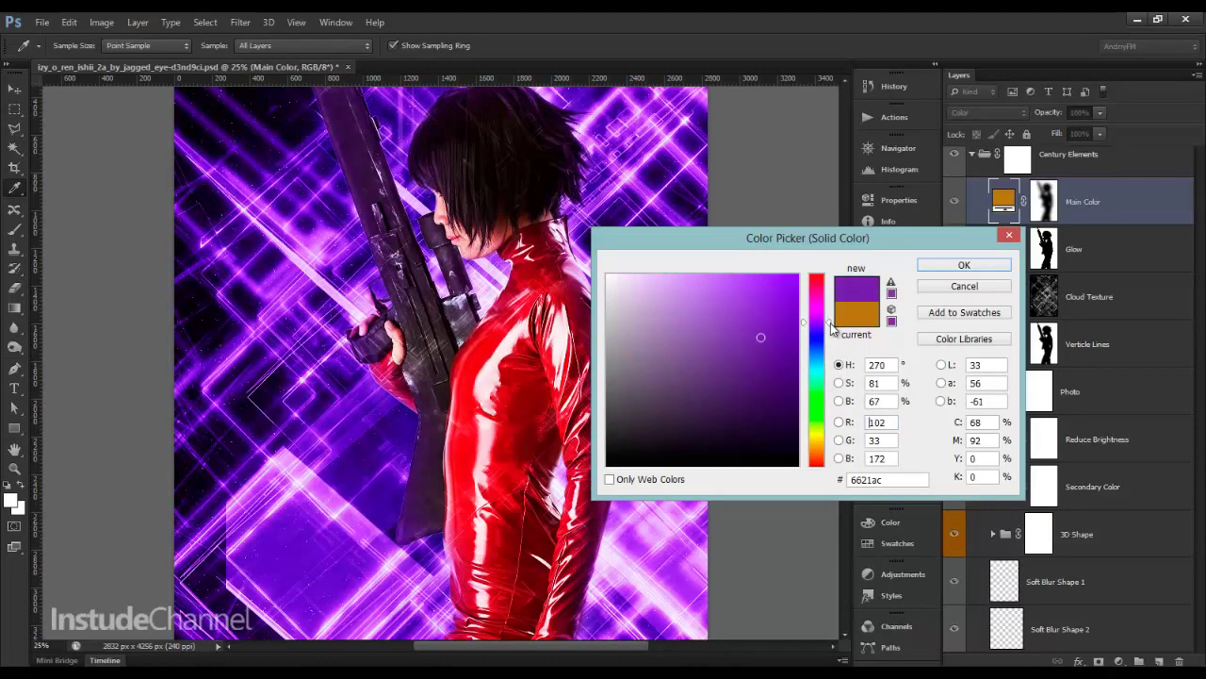
pyautogui.click(964, 265)
pyautogui.moveTo(1041, 114)
pyautogui.mouseDown()
pyautogui.moveTo(987, 124)
pyautogui.moveTo(997, 127)
pyautogui.mouseUp()
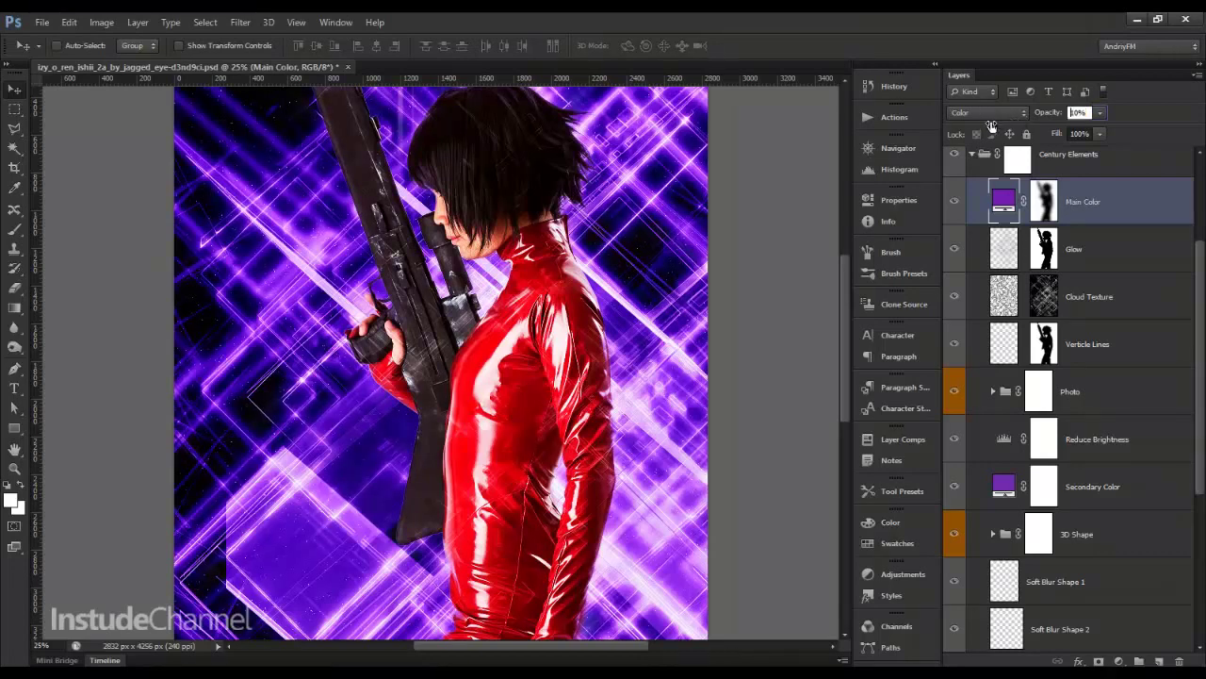
# - Feather the Main Photo mask to about 83.3 px, then collapse the Photo group
pyautogui.scroll(3, 973, 315)
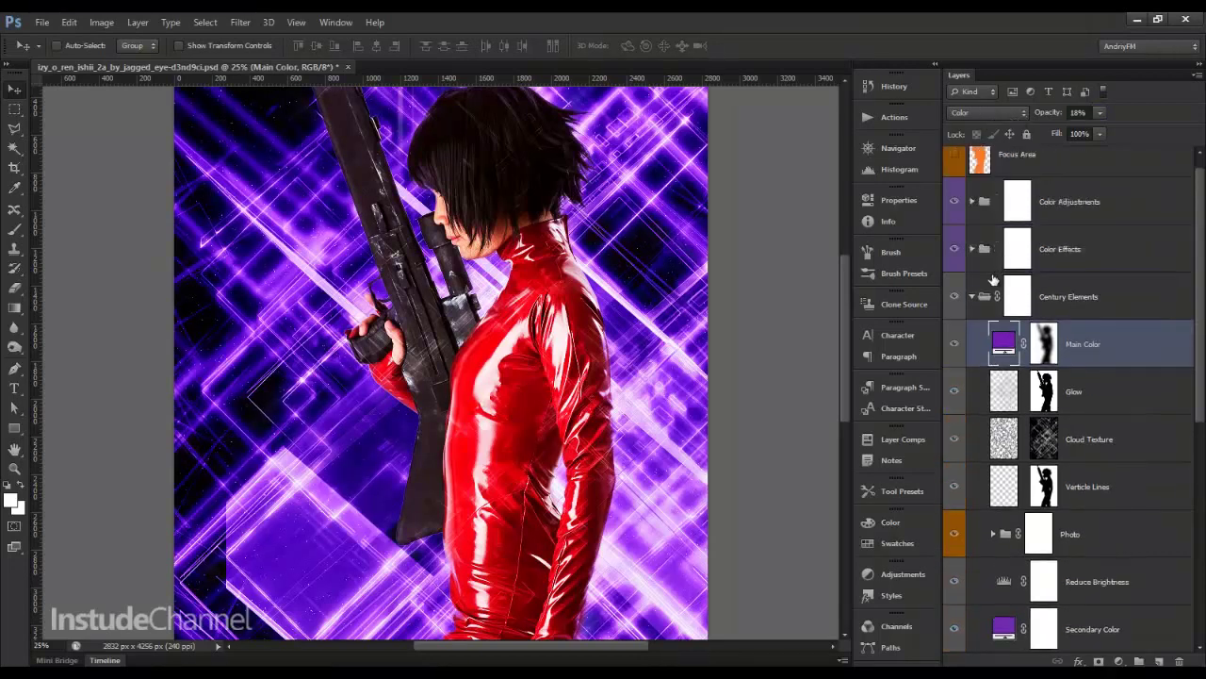
pyautogui.scroll(1, 974, 315)
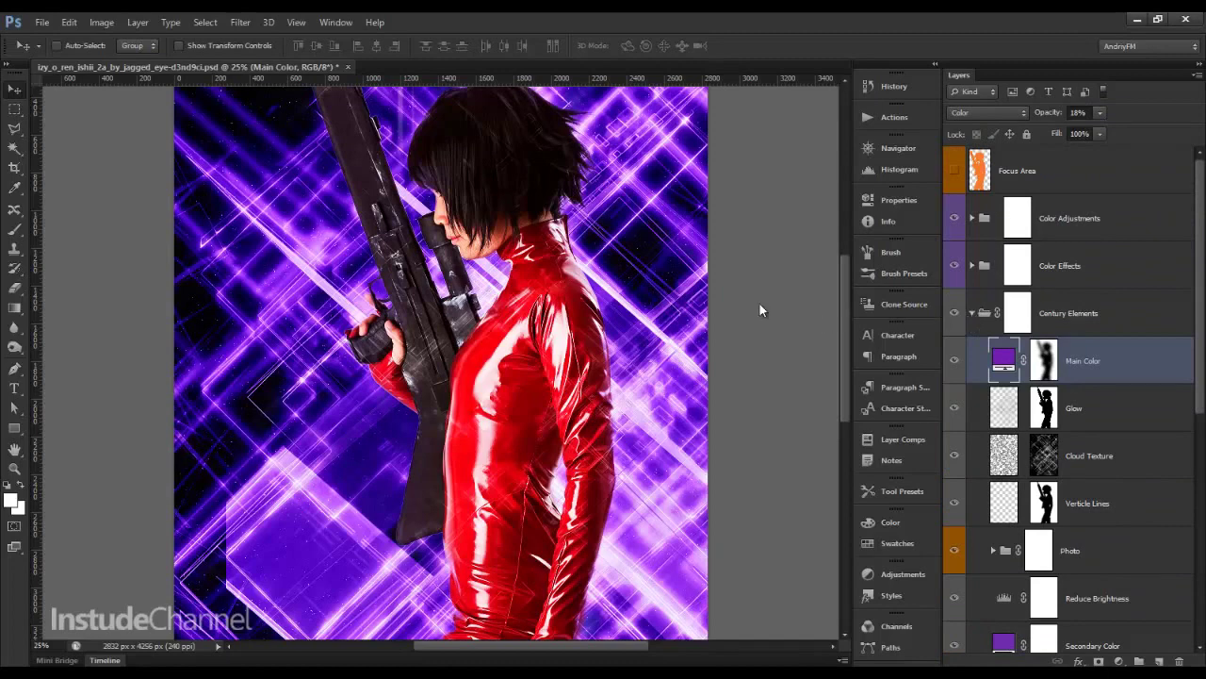
pyautogui.scroll(-2, 759, 310)
pyautogui.scroll(-2, 758, 311)
pyautogui.scroll(-1, 759, 310)
pyautogui.scroll(-2, 1009, 514)
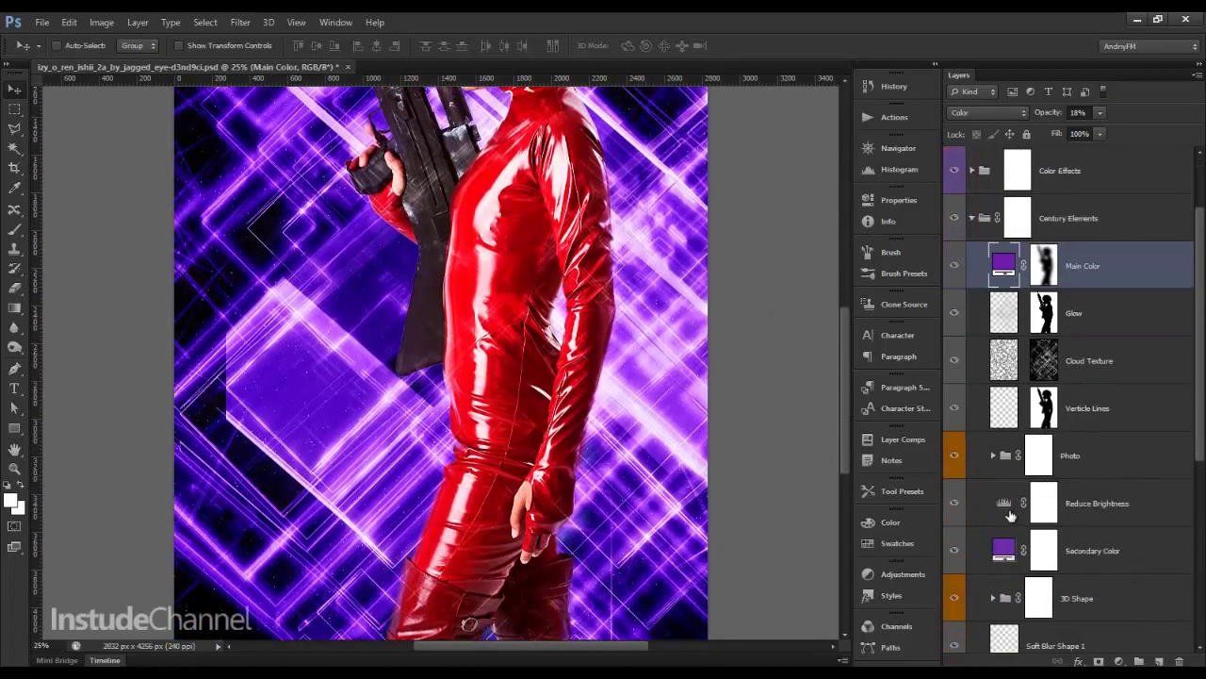
pyautogui.click(993, 456)
pyautogui.scroll(-1, 996, 462)
pyautogui.click(1059, 550)
pyautogui.doubleClick(1060, 550)
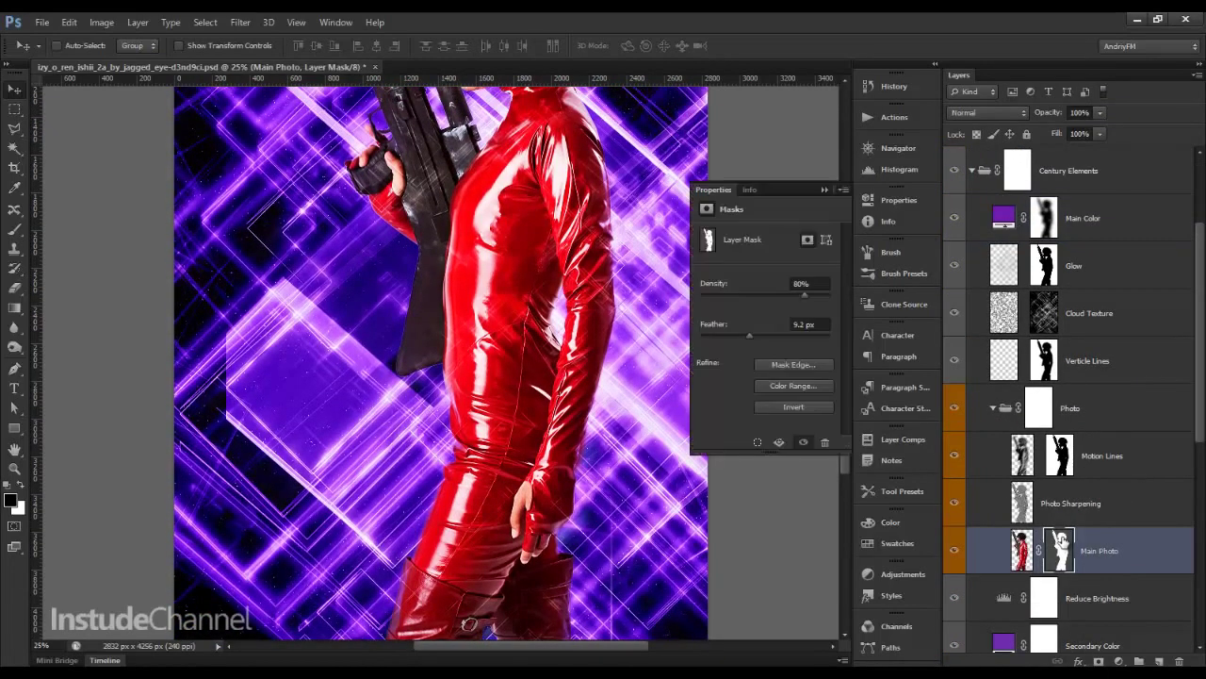
pyautogui.moveTo(724, 333); pyautogui.dragTo(780, 335)
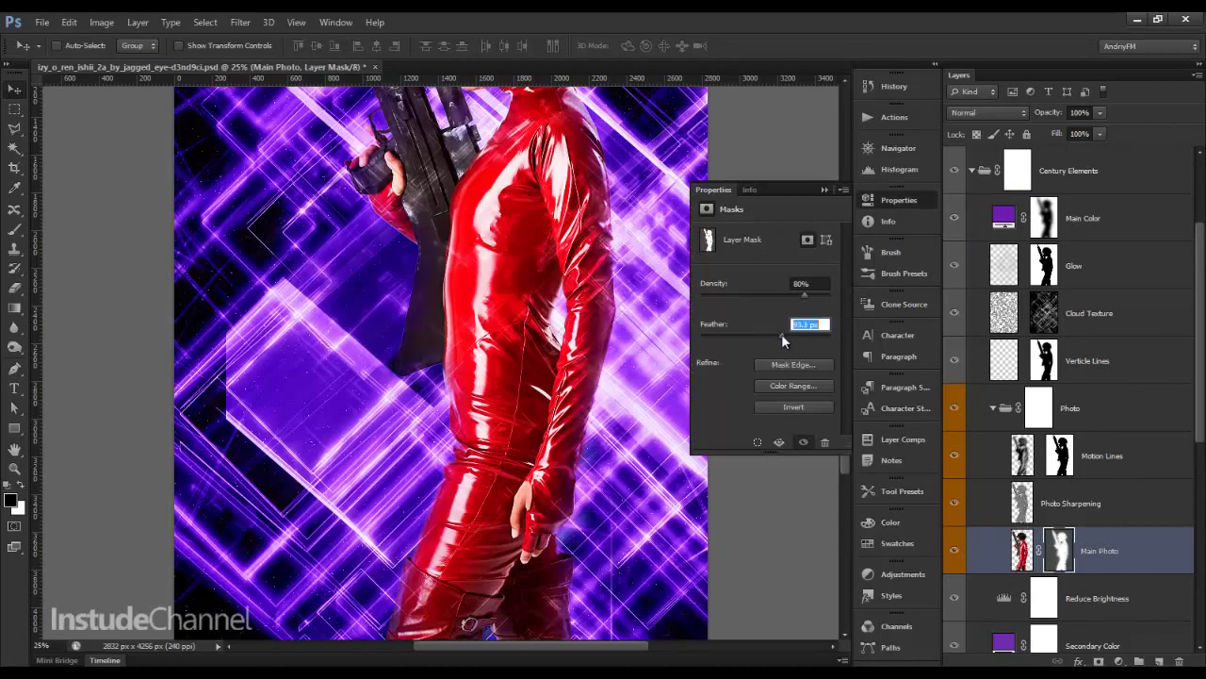
pyautogui.click(890, 200)
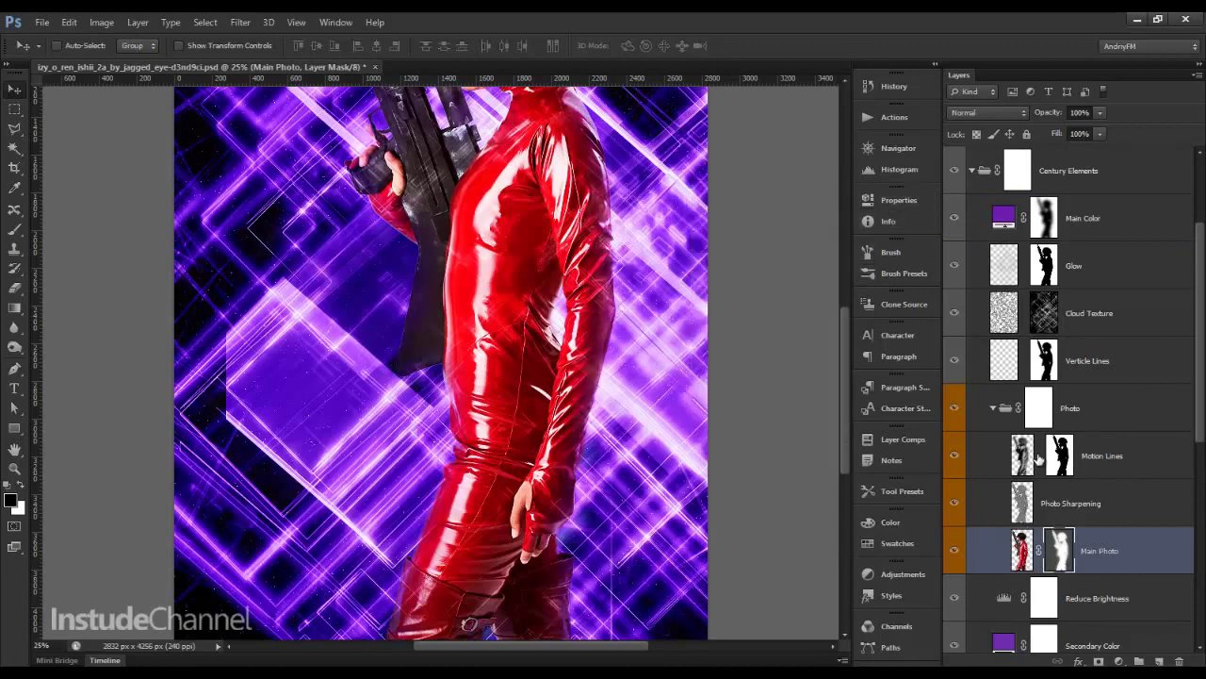
pyautogui.click(994, 409)
# - Set the Overall Sharpening layer's opacity to 48%
pyautogui.click(973, 314)
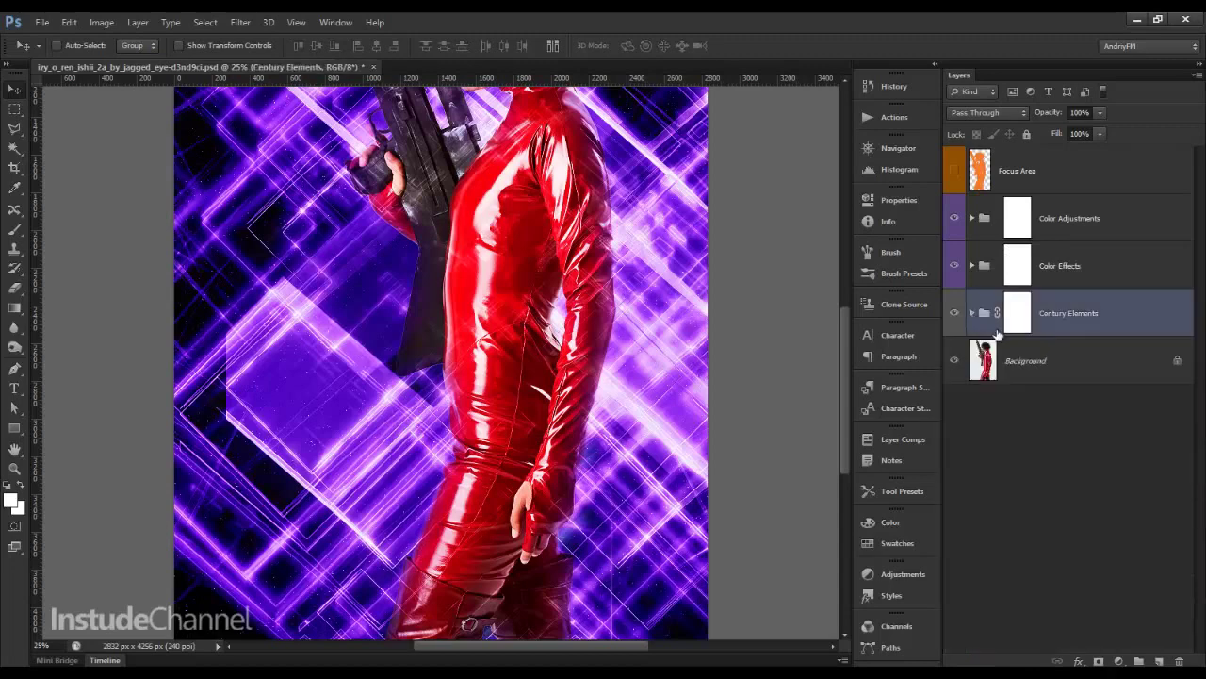
pyautogui.click(973, 218)
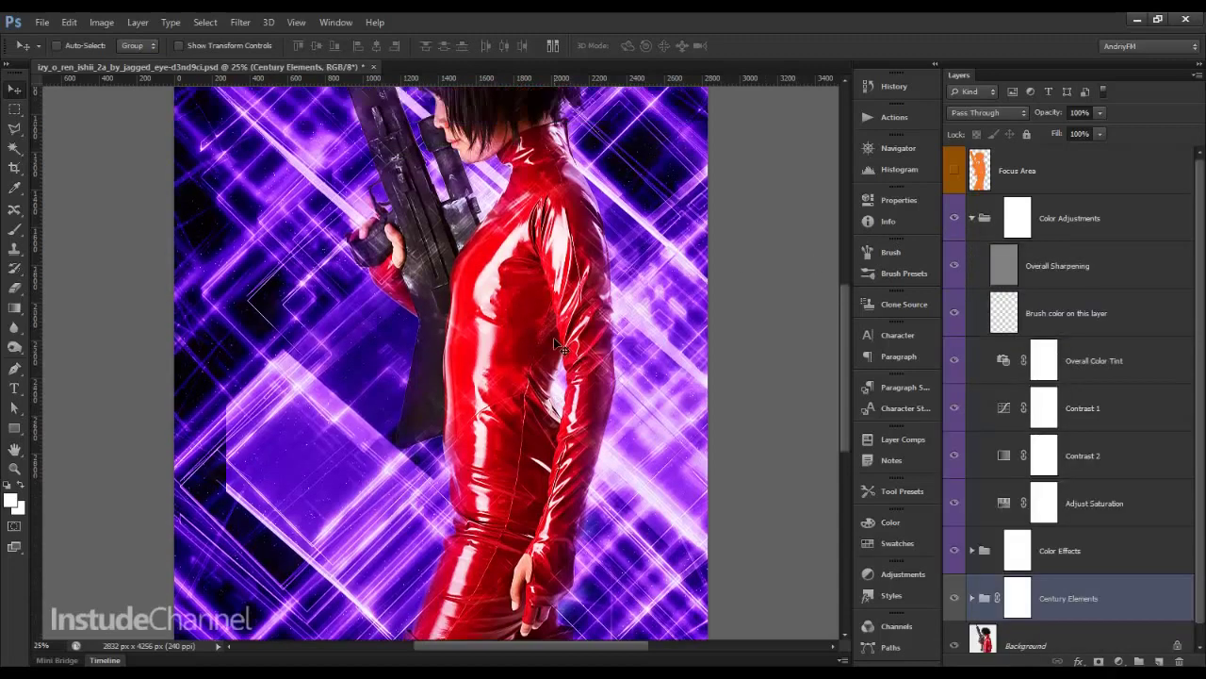
pyautogui.click(1111, 282)
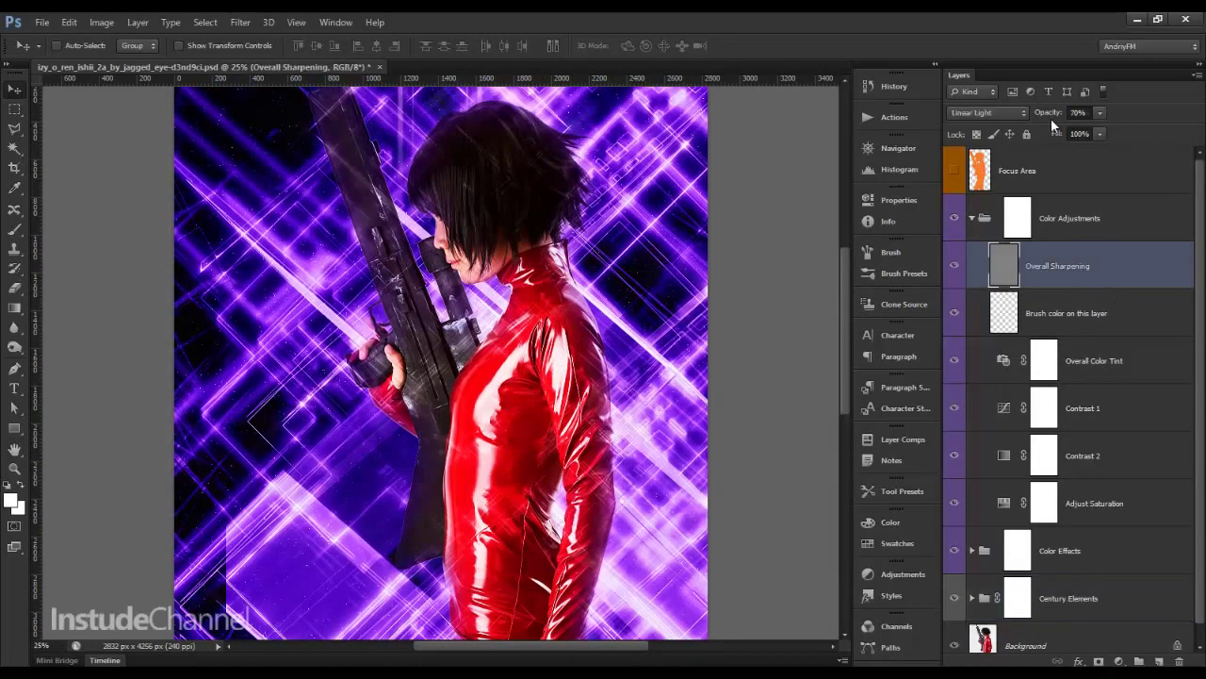
pyautogui.moveTo(1061, 112); pyautogui.dragTo(963, 129)
pyautogui.moveTo(968, 129); pyautogui.dragTo(973, 129)
pyautogui.scroll(-1, 1159, 381)
# - Switch Overall Color Tint to a Cooling Filter (80) at 26% density
pyautogui.doubleClick(1002, 344)
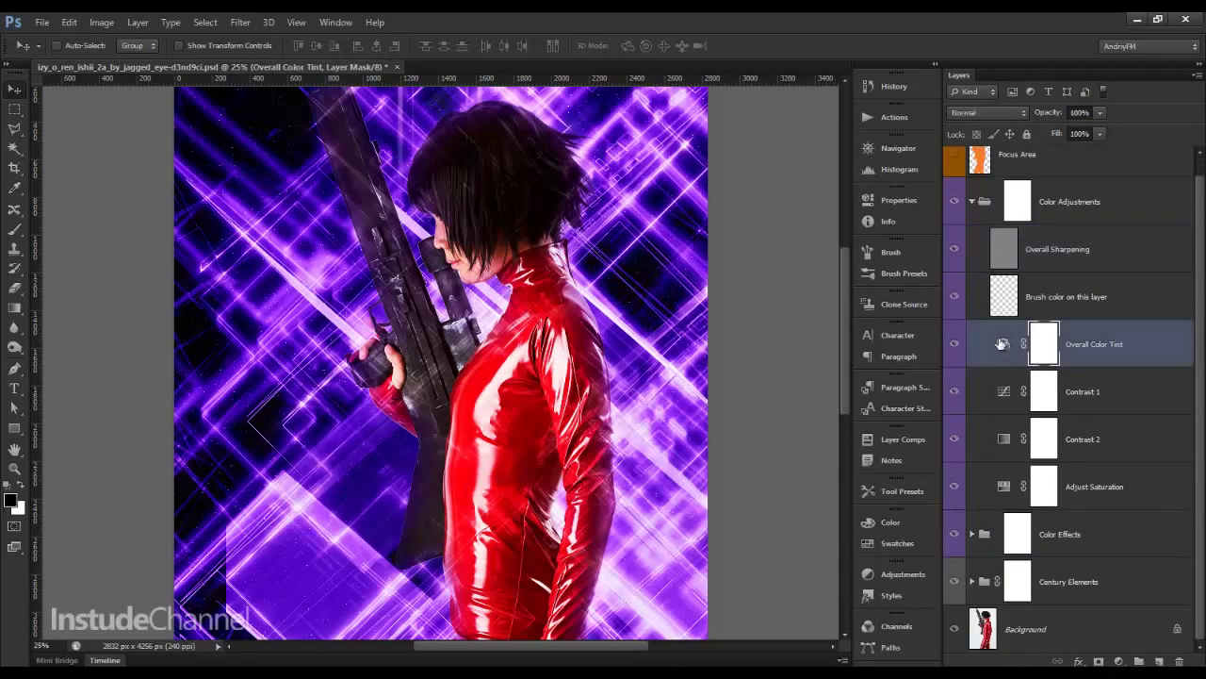
pyautogui.click(822, 236)
pyautogui.click(775, 273)
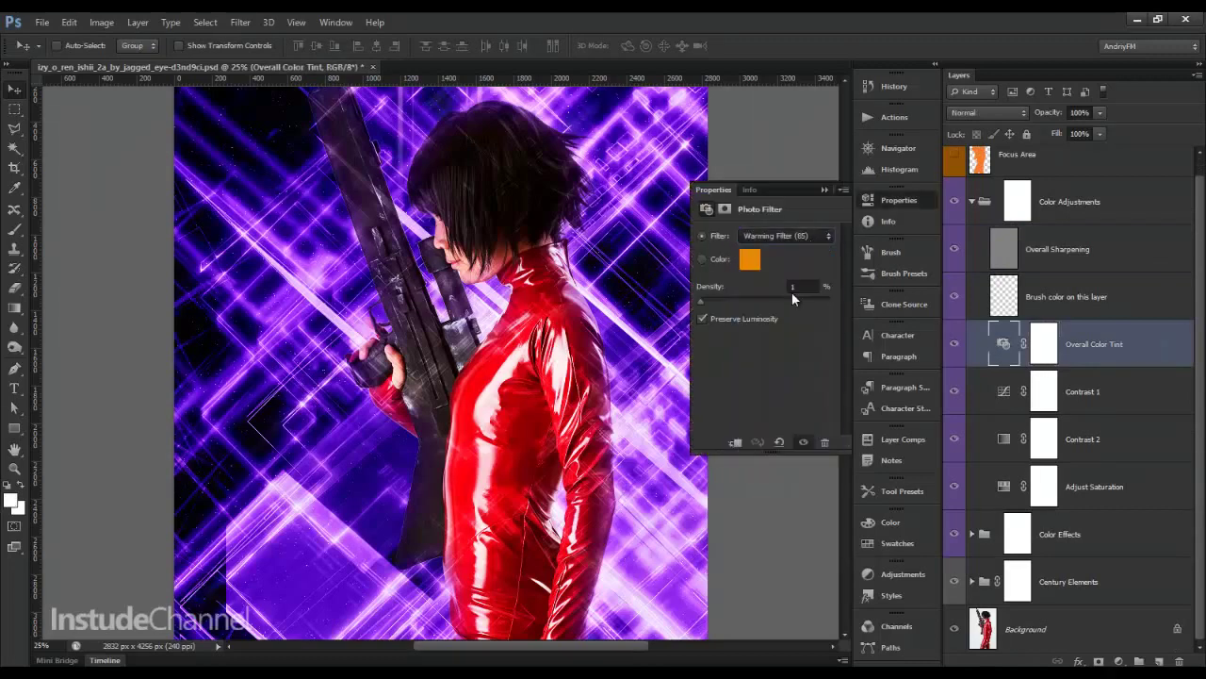
pyautogui.moveTo(756, 300); pyautogui.dragTo(754, 299)
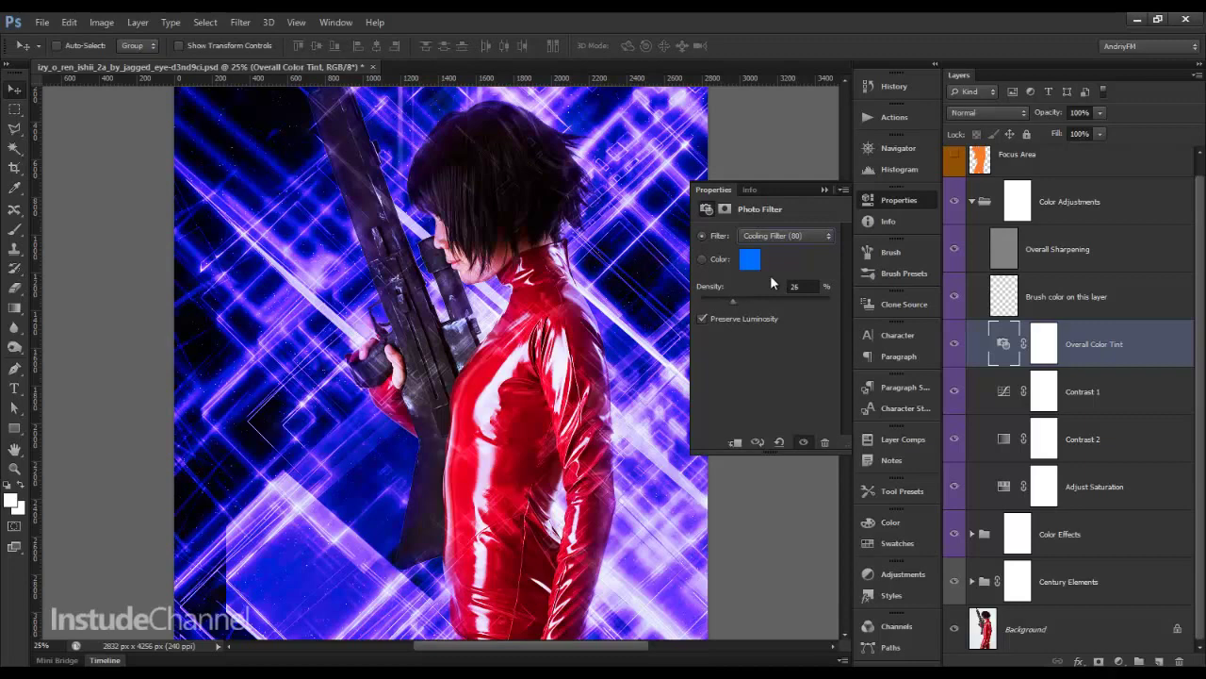
pyautogui.click(890, 200)
pyautogui.click(1010, 392)
pyautogui.doubleClick(1010, 392)
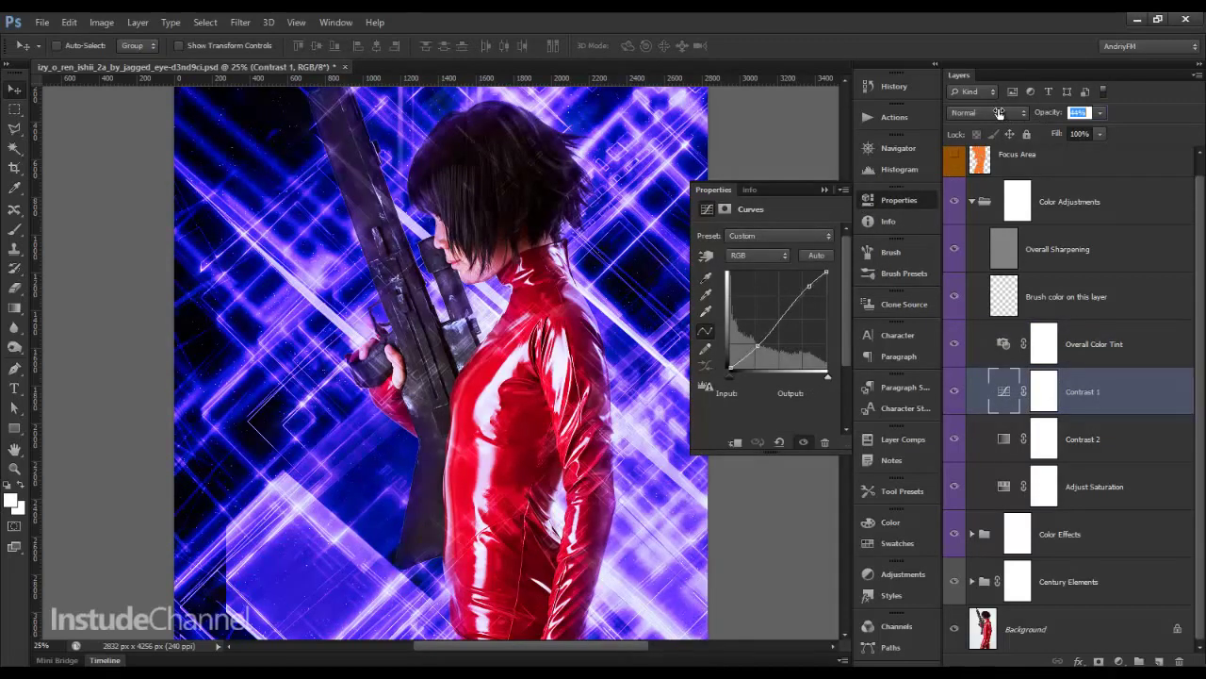
# - Raise Contrast 2's opacity and set Adjust Saturation to hue 0, saturation +6
pyautogui.click(1131, 458)
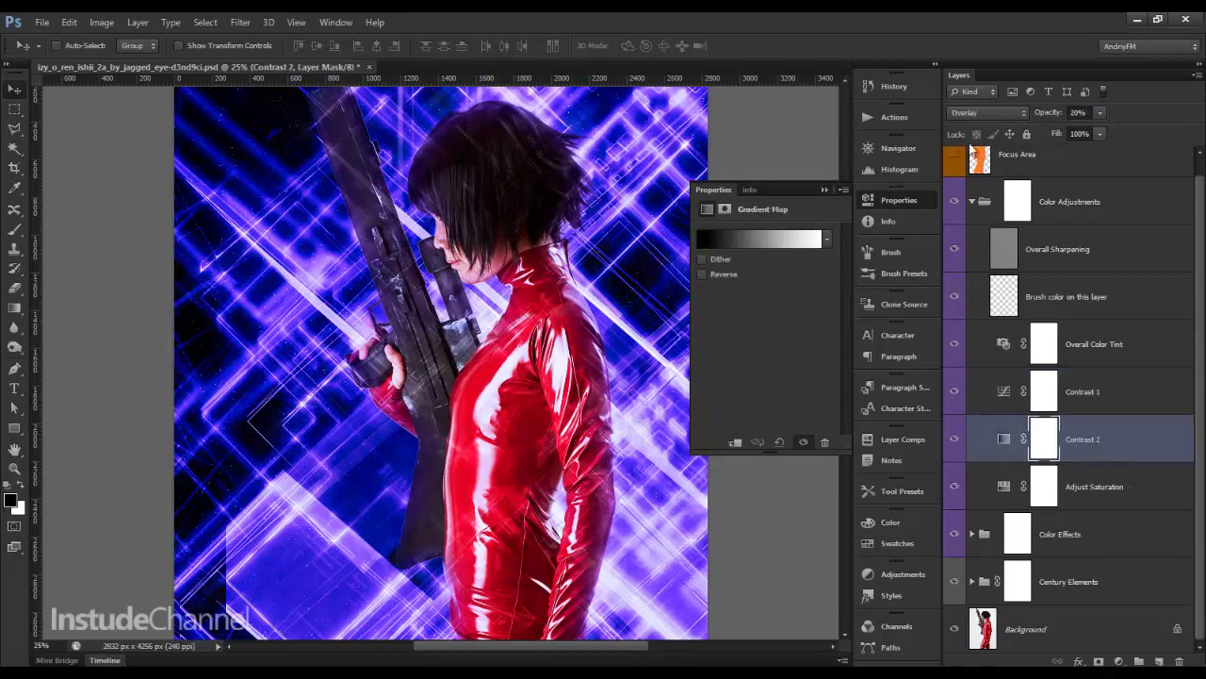
pyautogui.moveTo(1040, 115); pyautogui.dragTo(1059, 112)
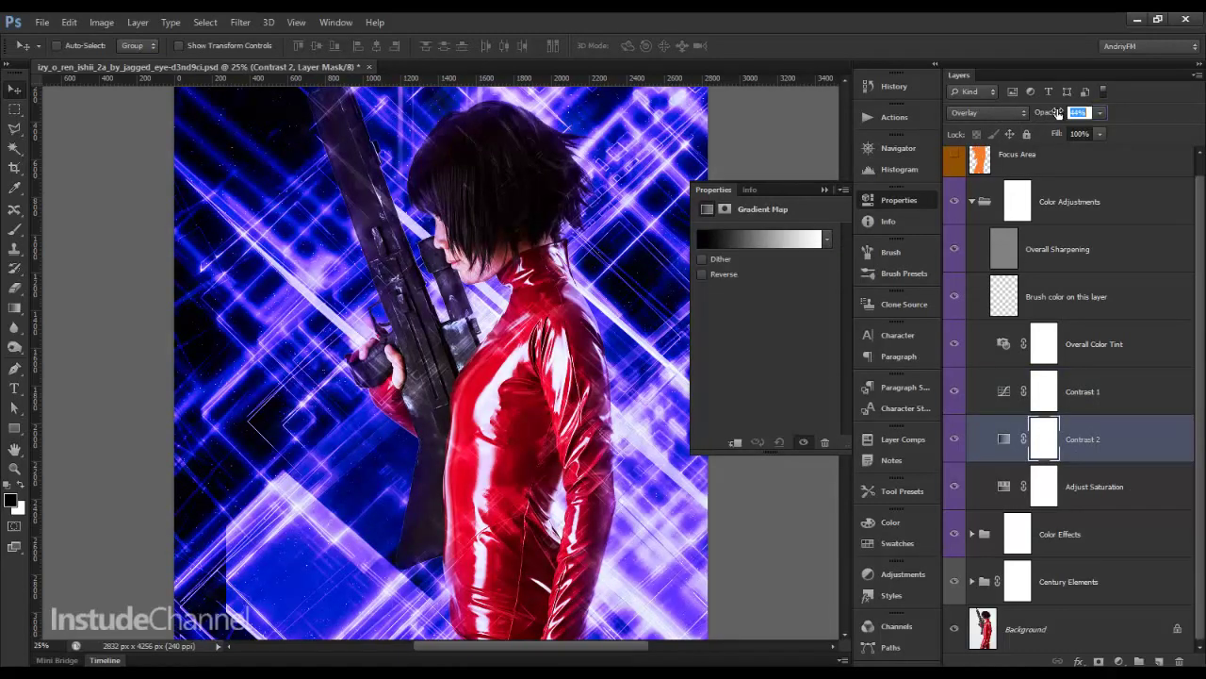
pyautogui.click(1040, 490)
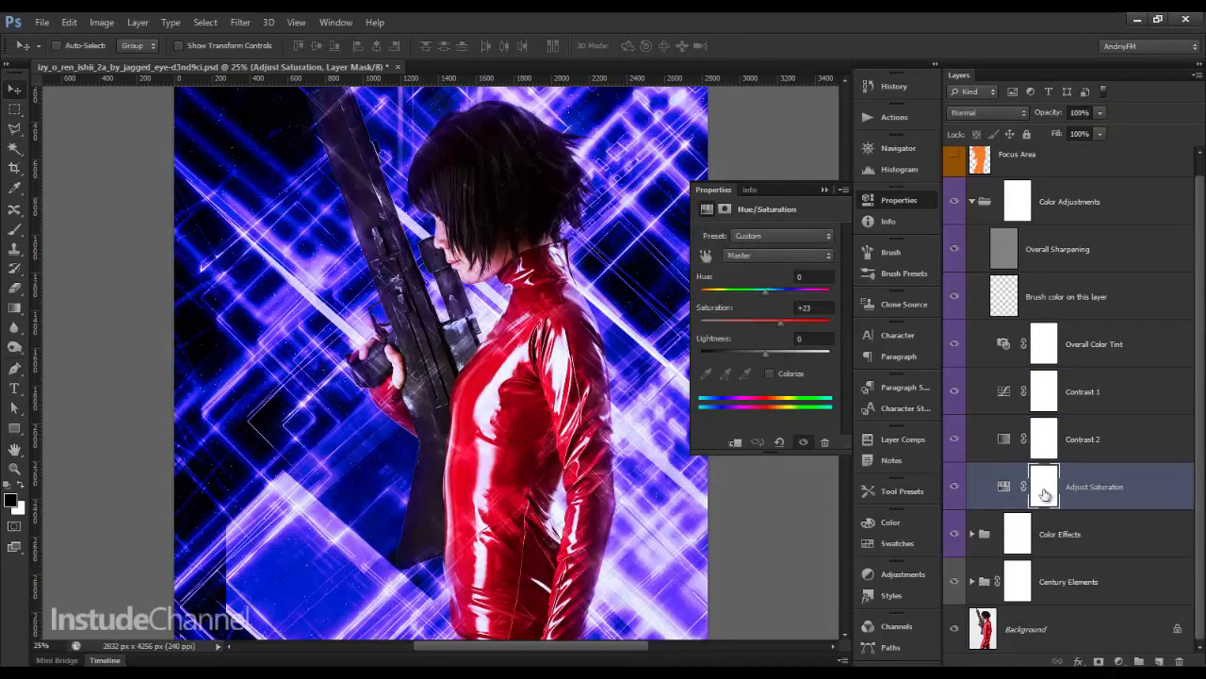
pyautogui.moveTo(784, 325)
pyautogui.mouseDown()
pyautogui.moveTo(755, 327)
pyautogui.moveTo(796, 292)
pyautogui.moveTo(755, 291)
pyautogui.moveTo(782, 326)
pyautogui.mouseUp()
pyautogui.click(705, 277)
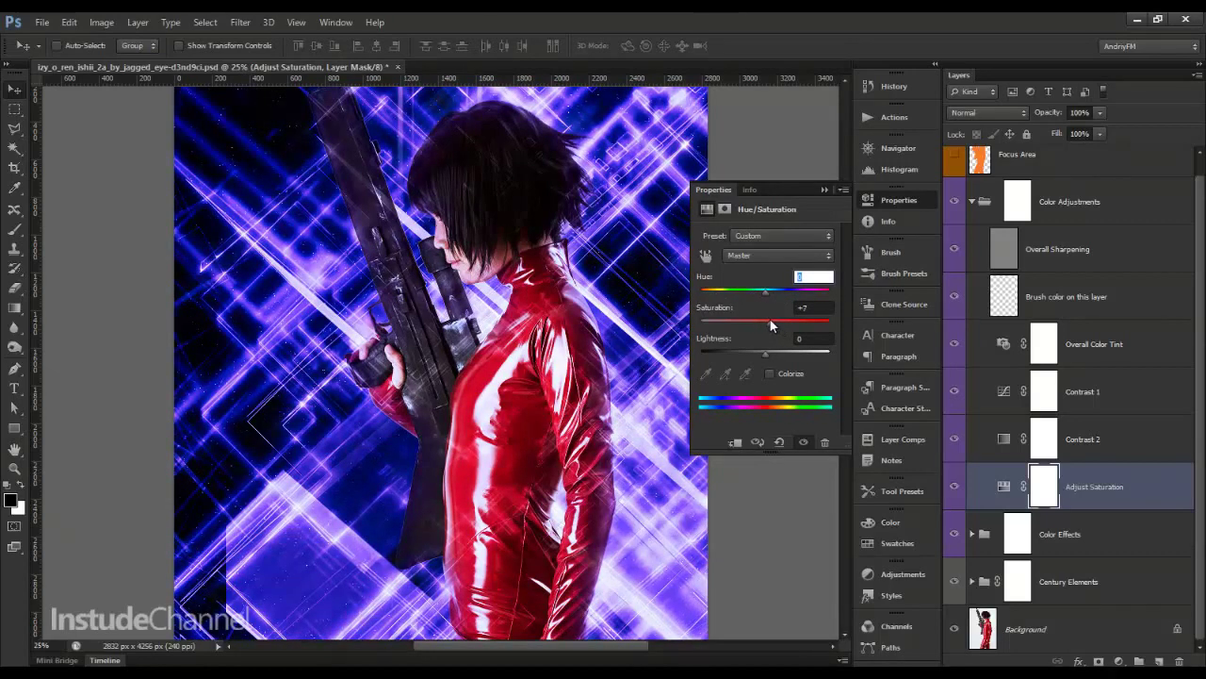
pyautogui.write('-5')
pyautogui.scroll(-5, 459, 295)
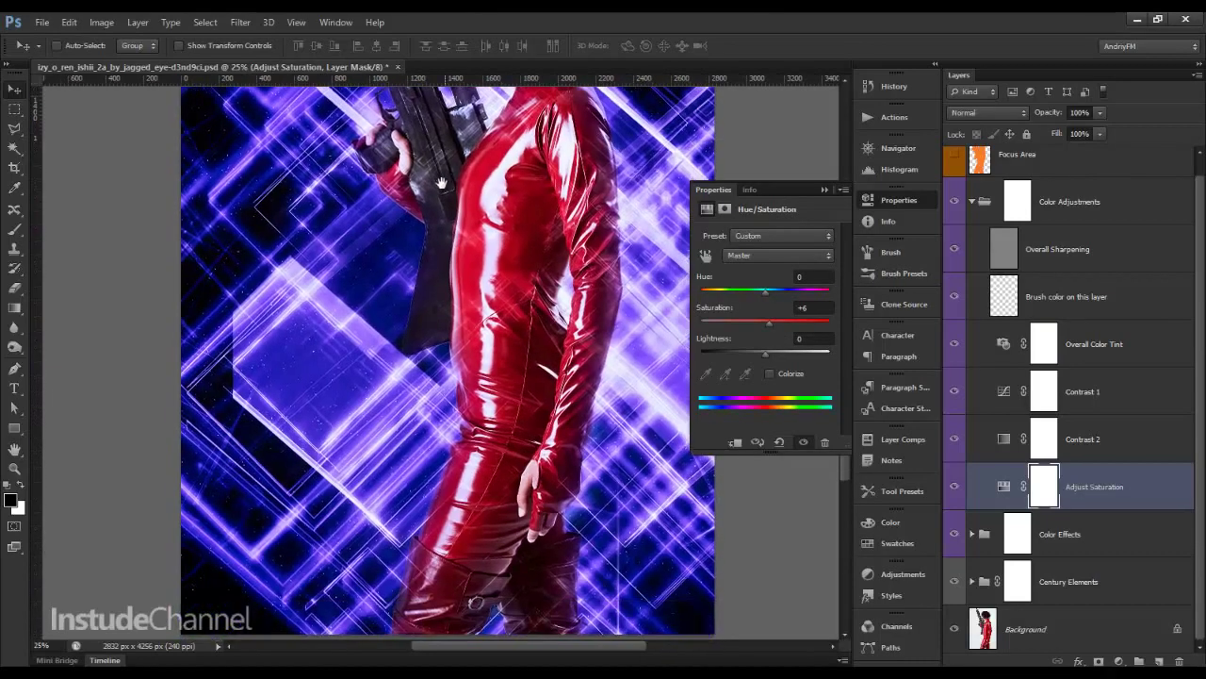
pyautogui.scroll(2, 455, 471)
pyautogui.scroll(1, 455, 472)
pyautogui.scroll(1, 455, 471)
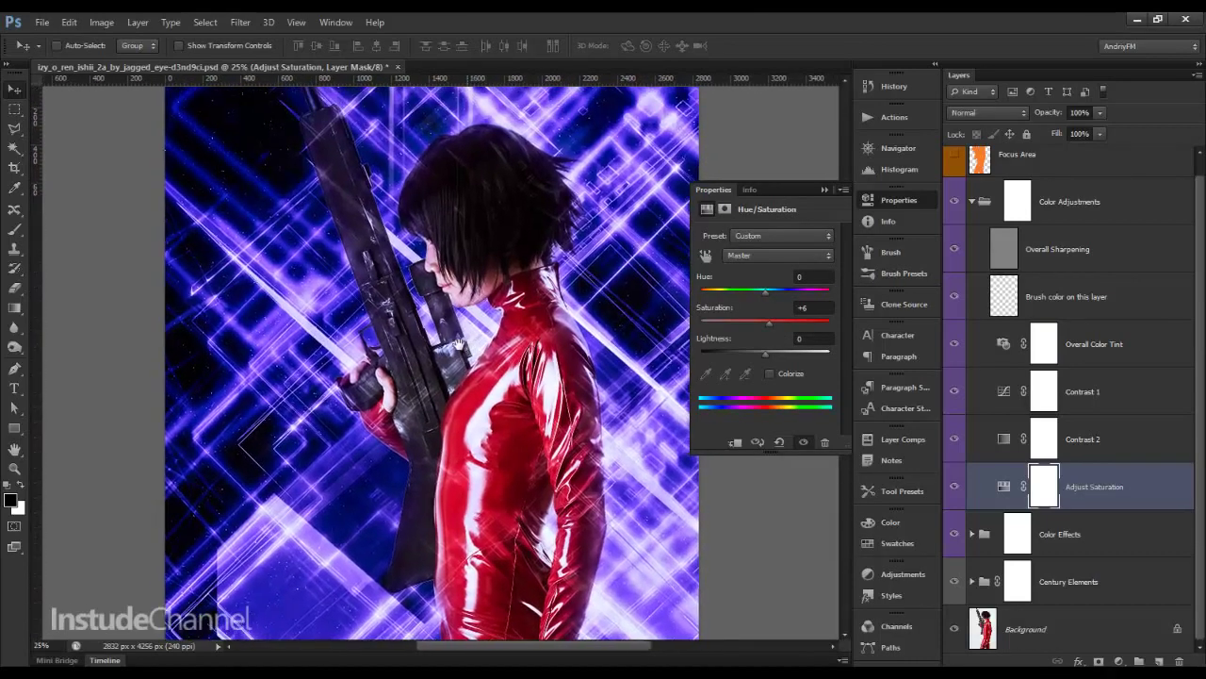
pyautogui.scroll(1, 455, 471)
# - Collapse Color Adjustments, expand Color Effects and preview Color Effects 01 through 05
pyautogui.click(971, 201)
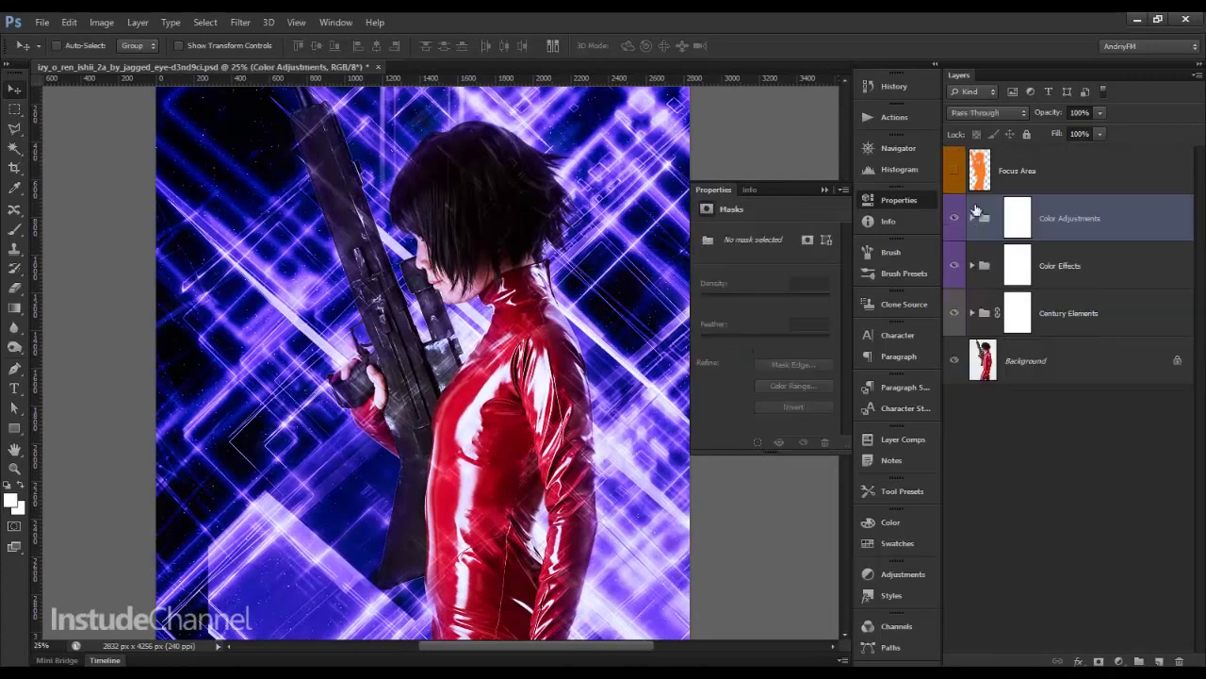
pyautogui.click(1018, 267)
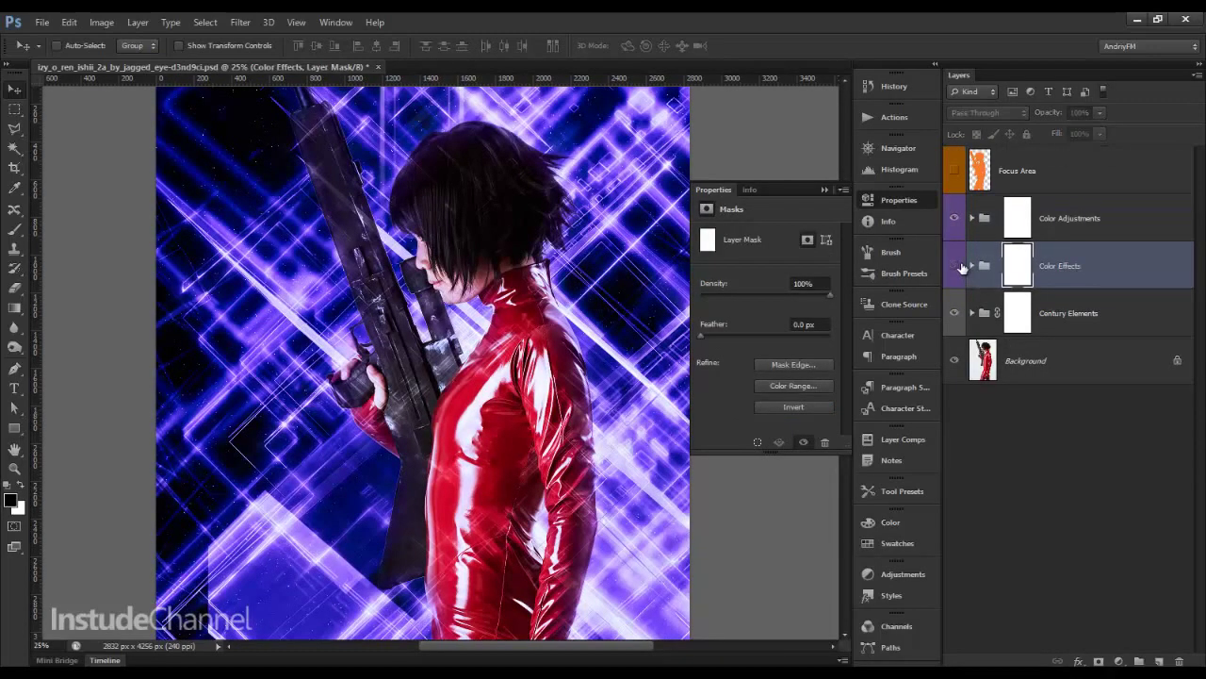
pyautogui.click(973, 267)
pyautogui.click(954, 299)
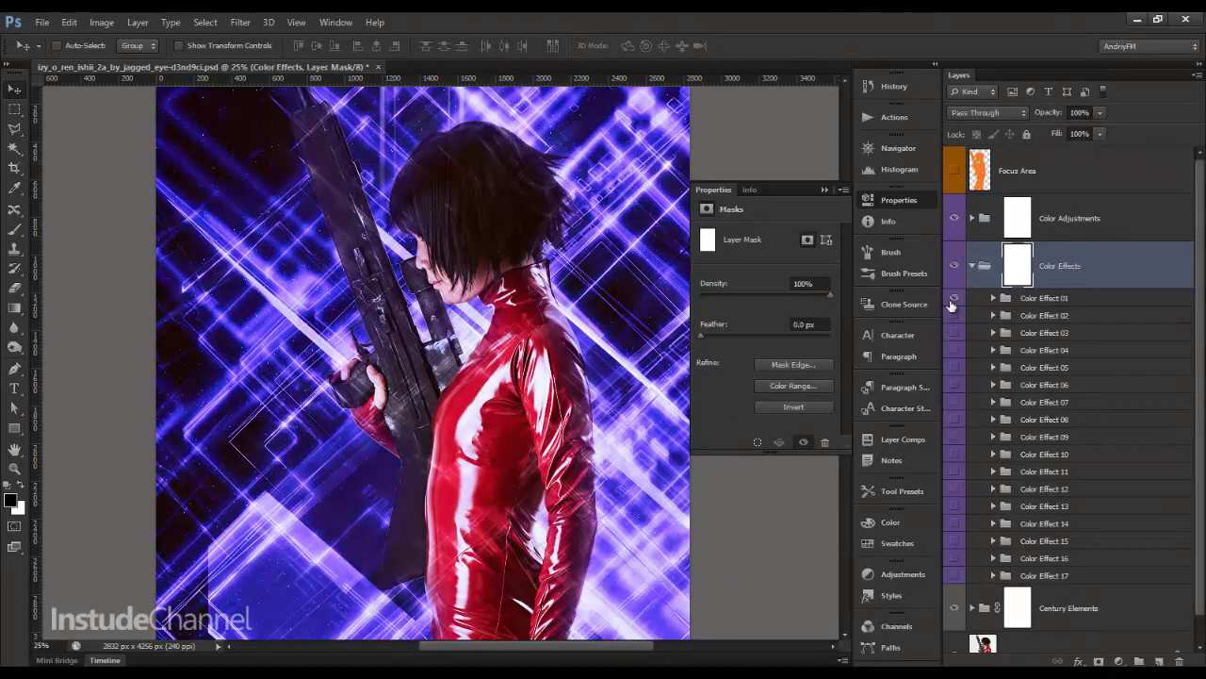
pyautogui.click(954, 315)
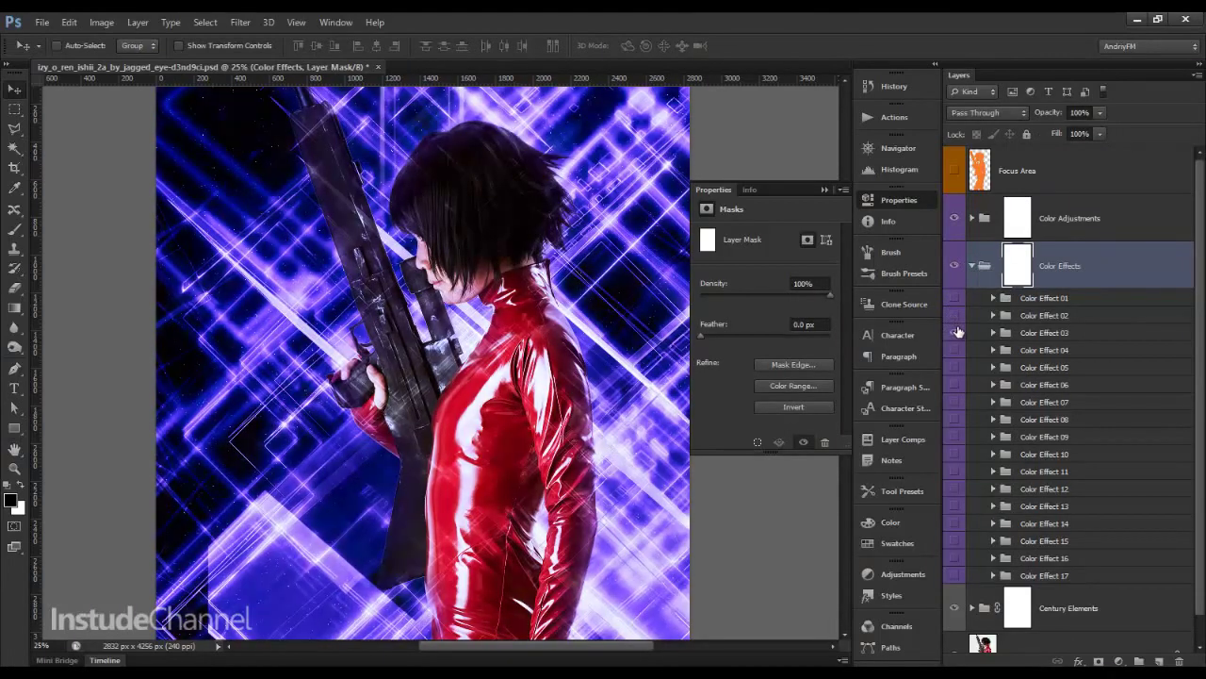
pyautogui.click(955, 350)
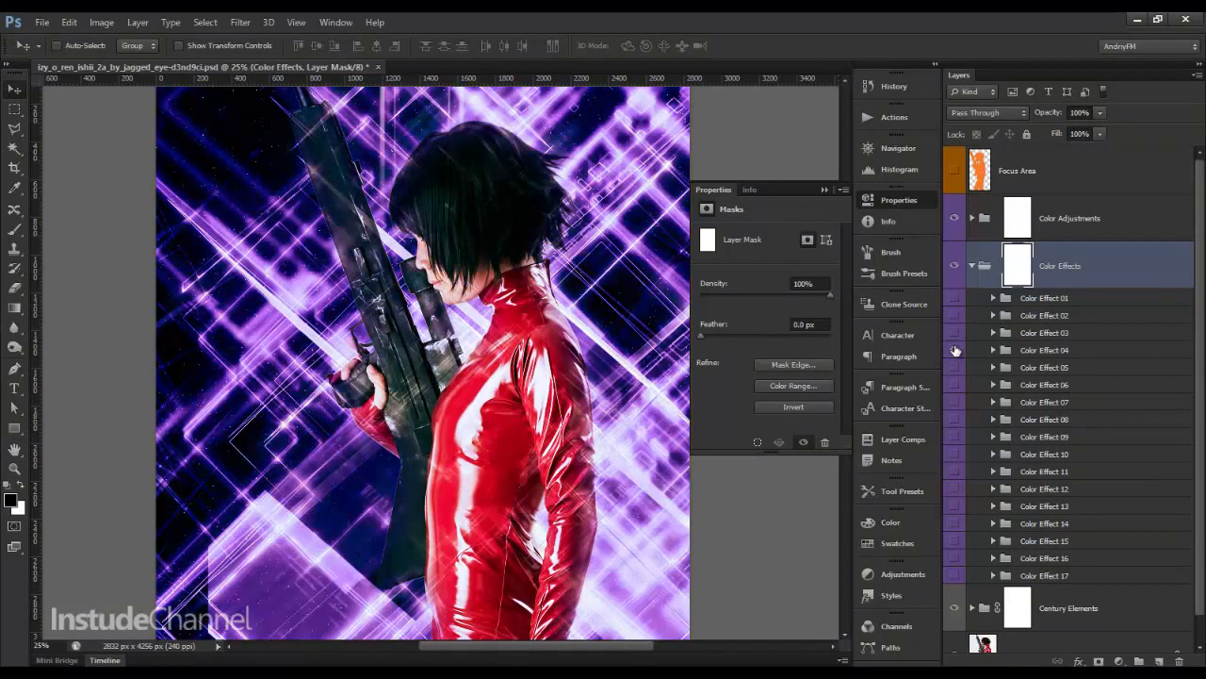
pyautogui.click(954, 367)
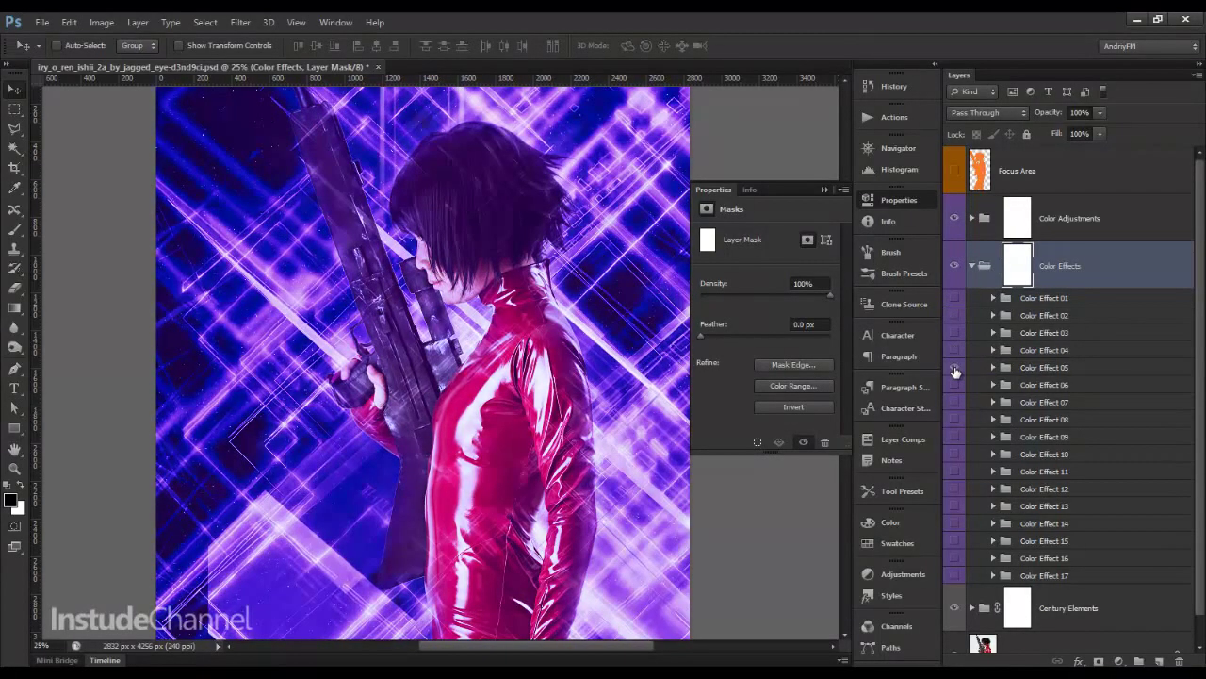
# - Compare Color Effect 06 and the gradings lower in the list, turning them back off
pyautogui.click(953, 386)
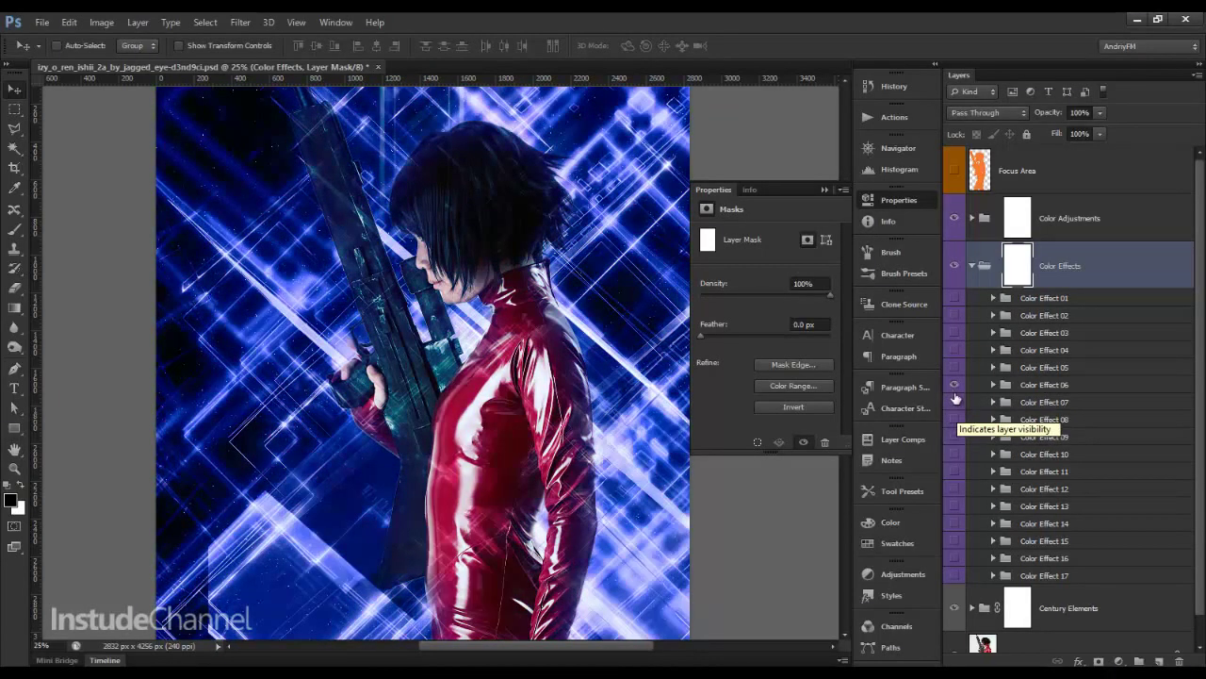
pyautogui.click(955, 401)
pyautogui.click(953, 438)
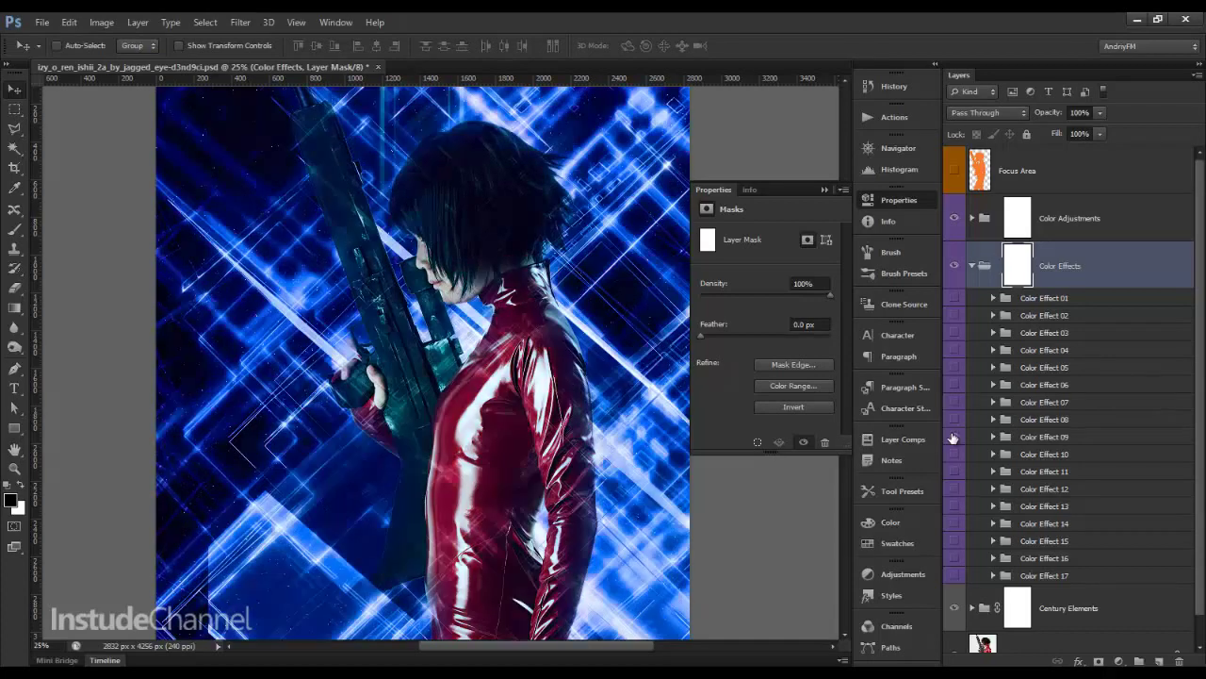
pyautogui.click(955, 575)
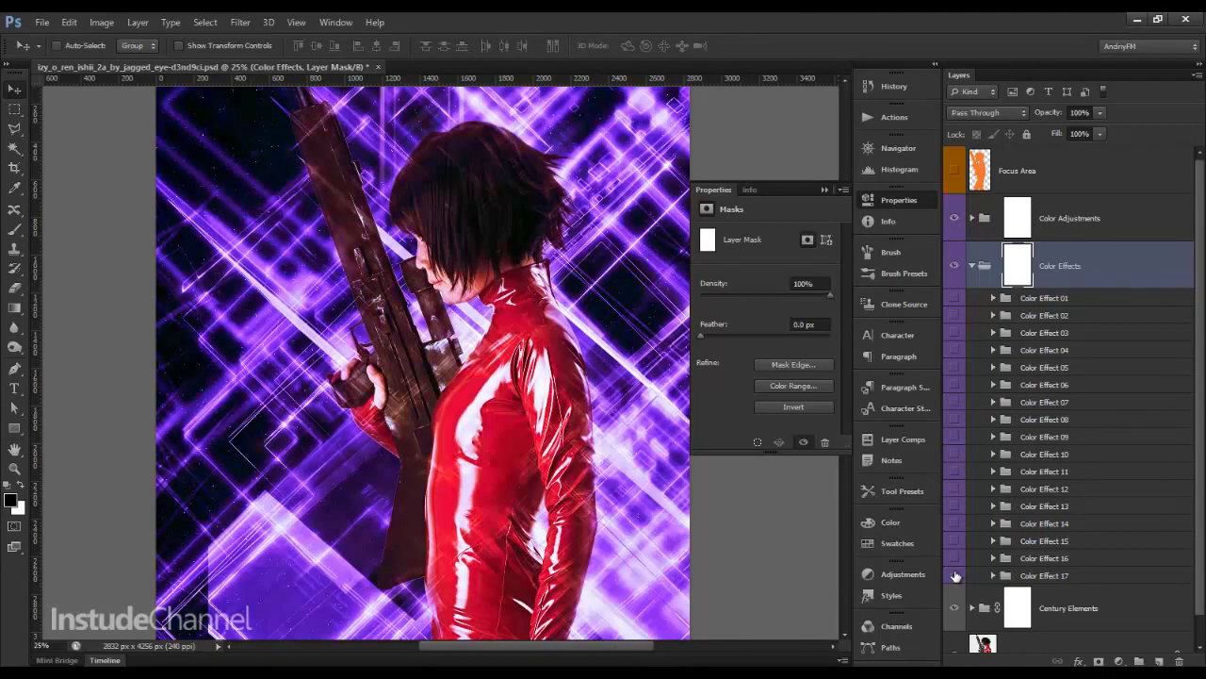
pyautogui.click(954, 573)
pyautogui.click(955, 556)
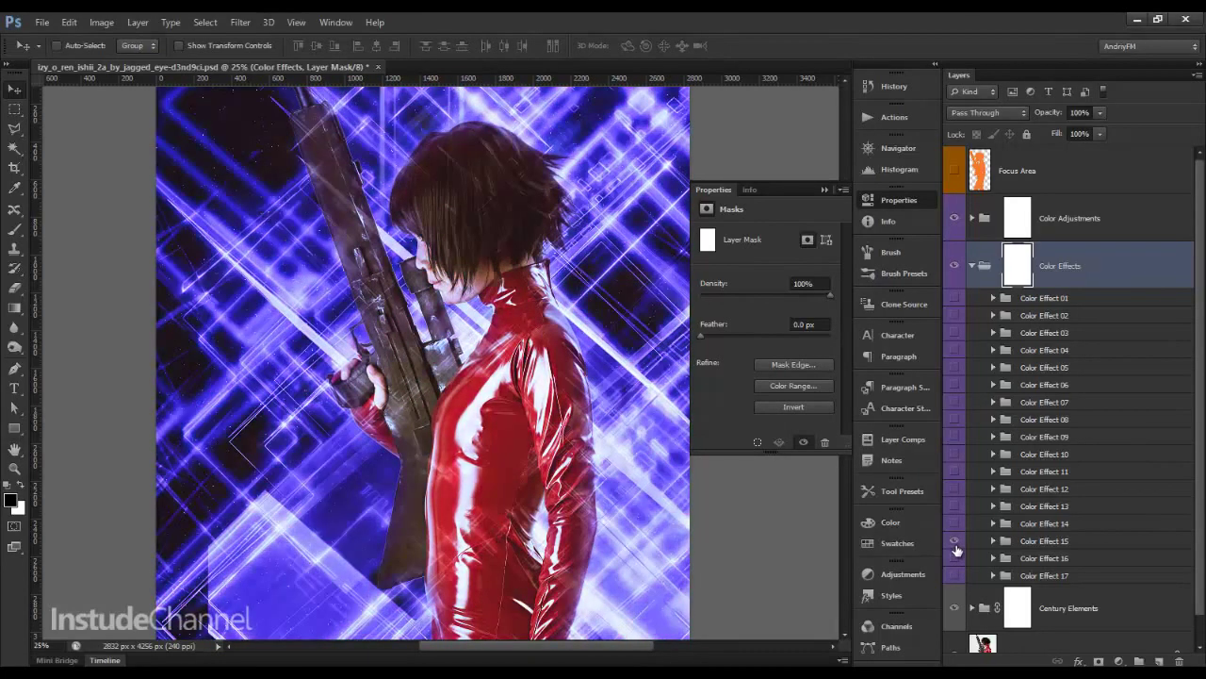
pyautogui.click(955, 541)
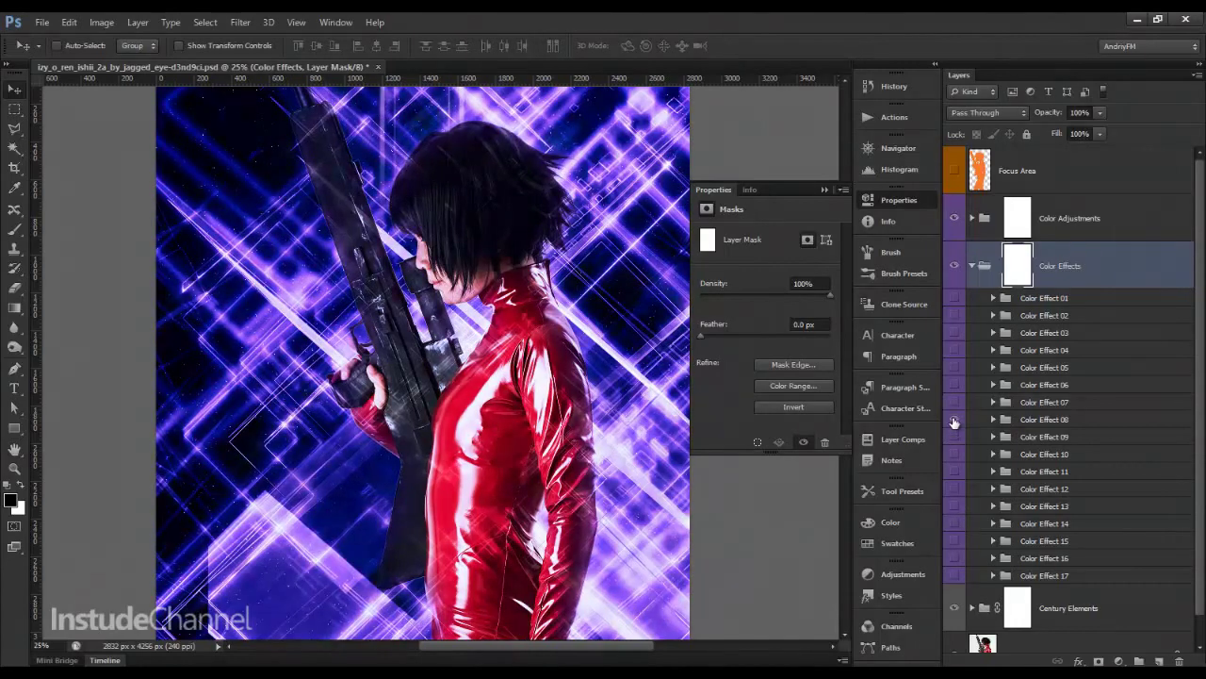
# - Re-enable Color Effect 06 and brighten the grading with its c6 curve
pyautogui.click(955, 384)
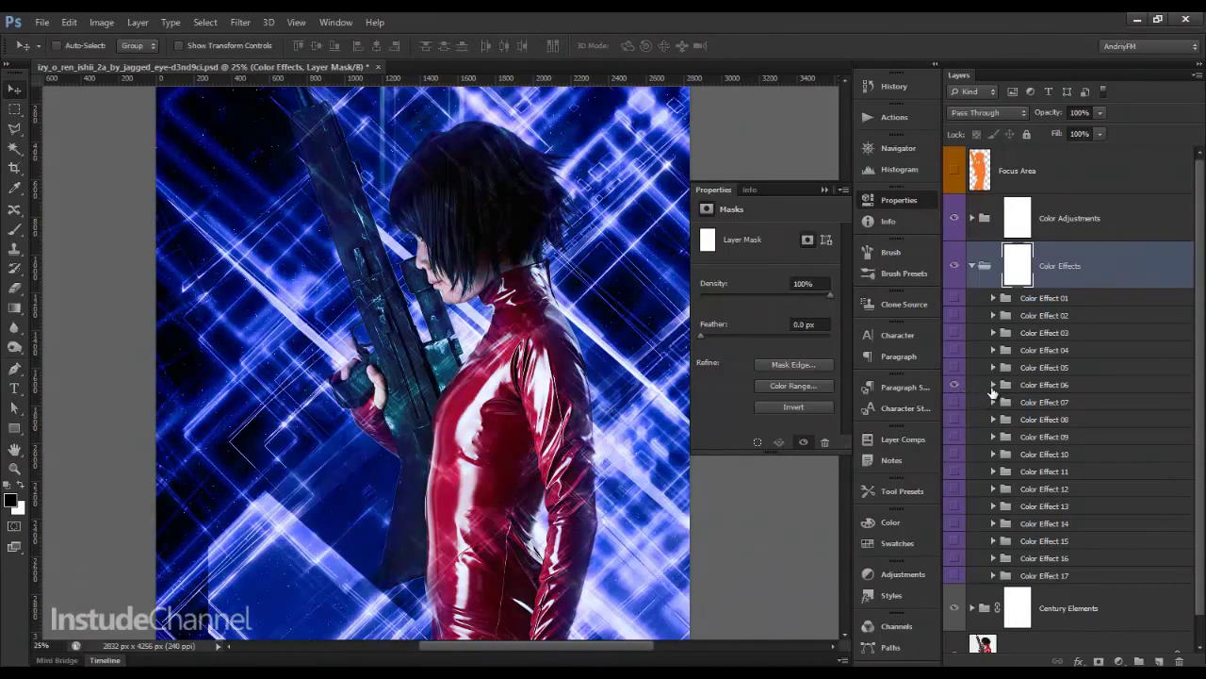
pyautogui.click(993, 385)
pyautogui.click(1025, 464)
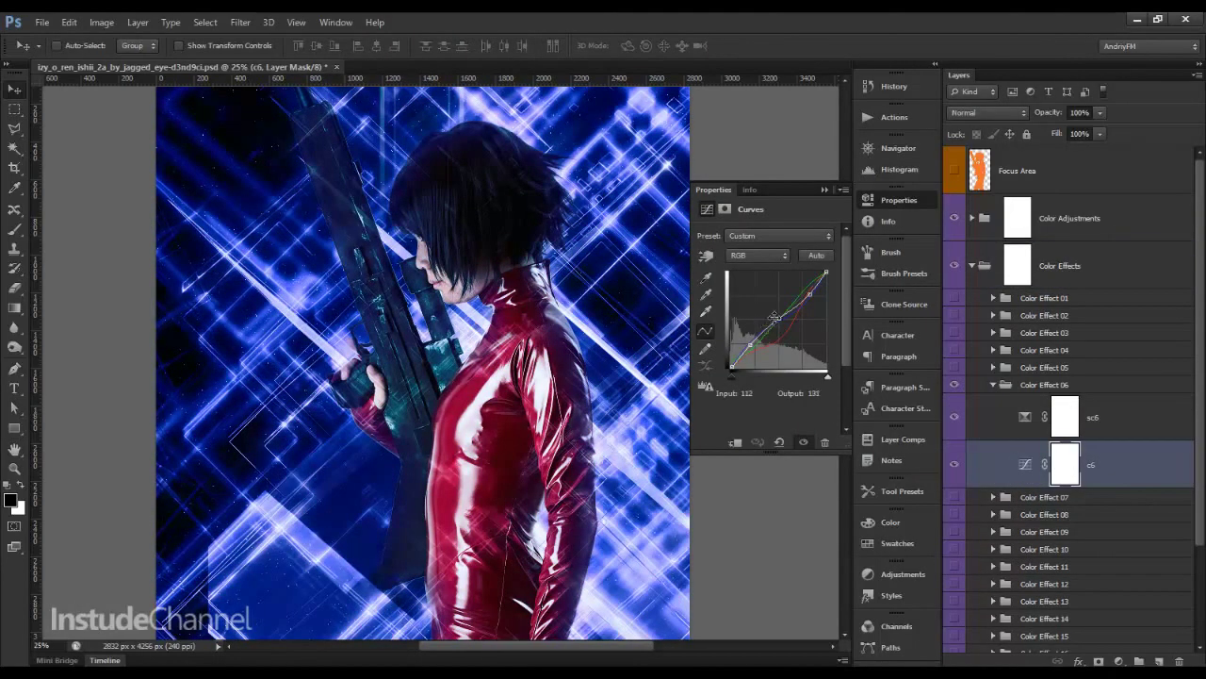
pyautogui.moveTo(774, 317); pyautogui.dragTo(808, 290)
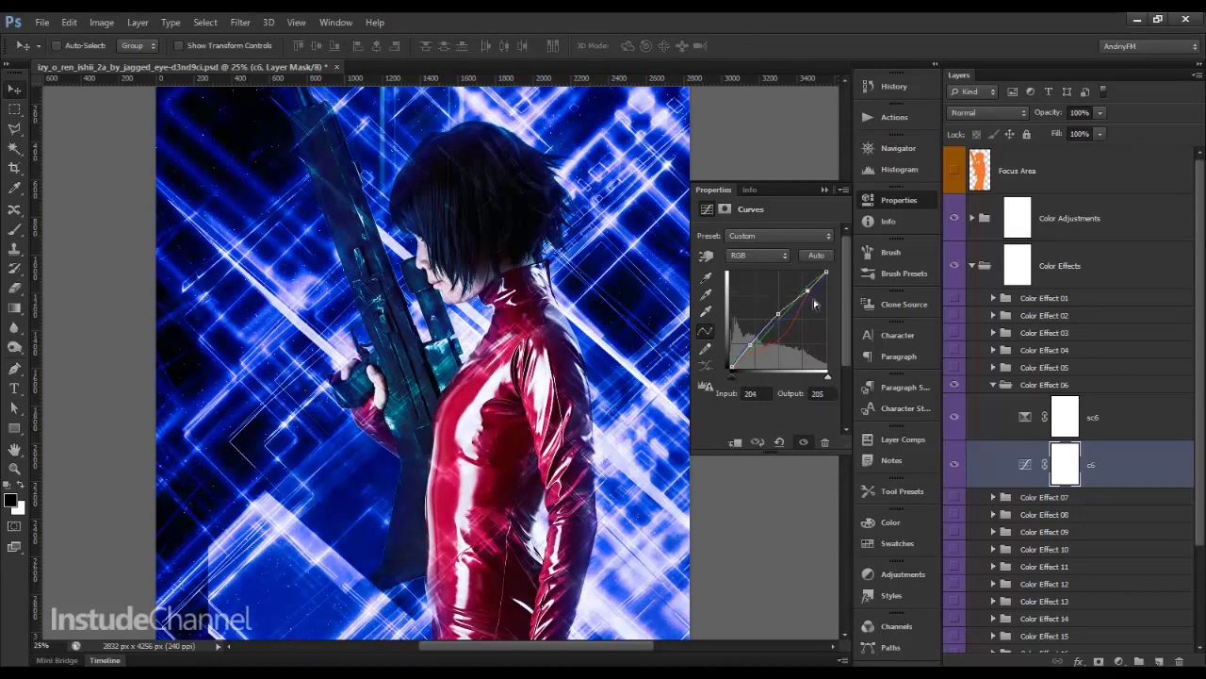
pyautogui.click(900, 201)
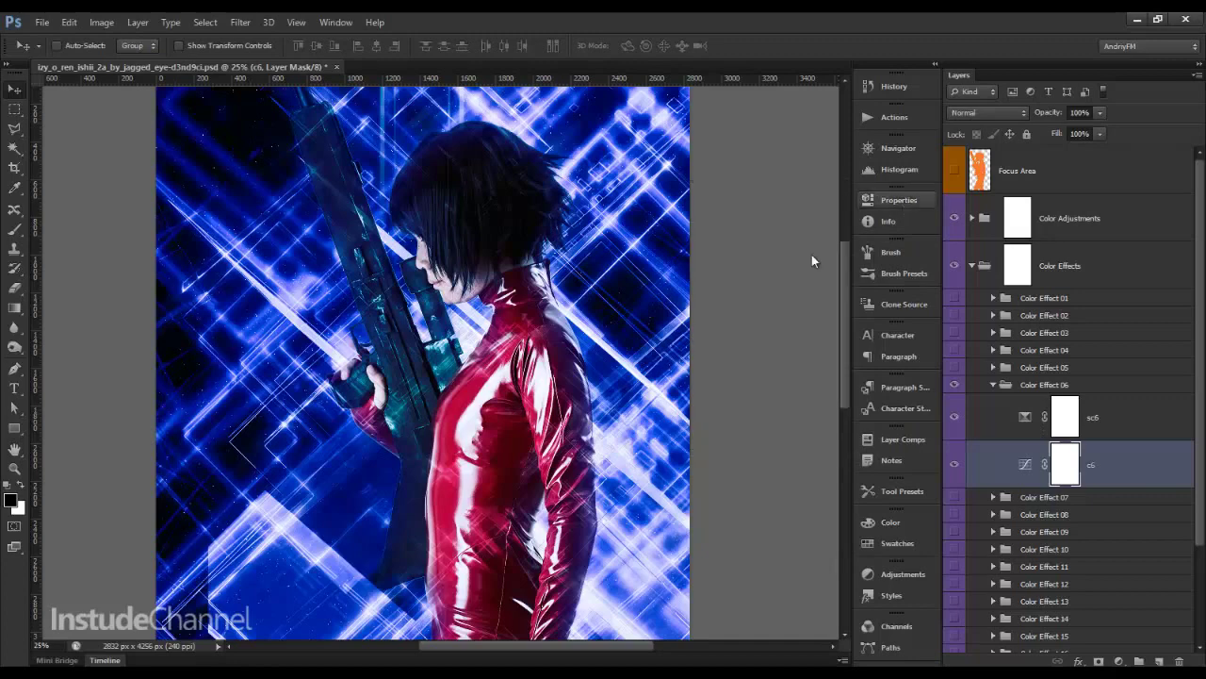
# - Hide Color Effect 06 again and collapse the Color Effects group
pyautogui.scroll(-2, 811, 254)
pyautogui.scroll(-2, 593, 305)
pyautogui.scroll(2, 750, 305)
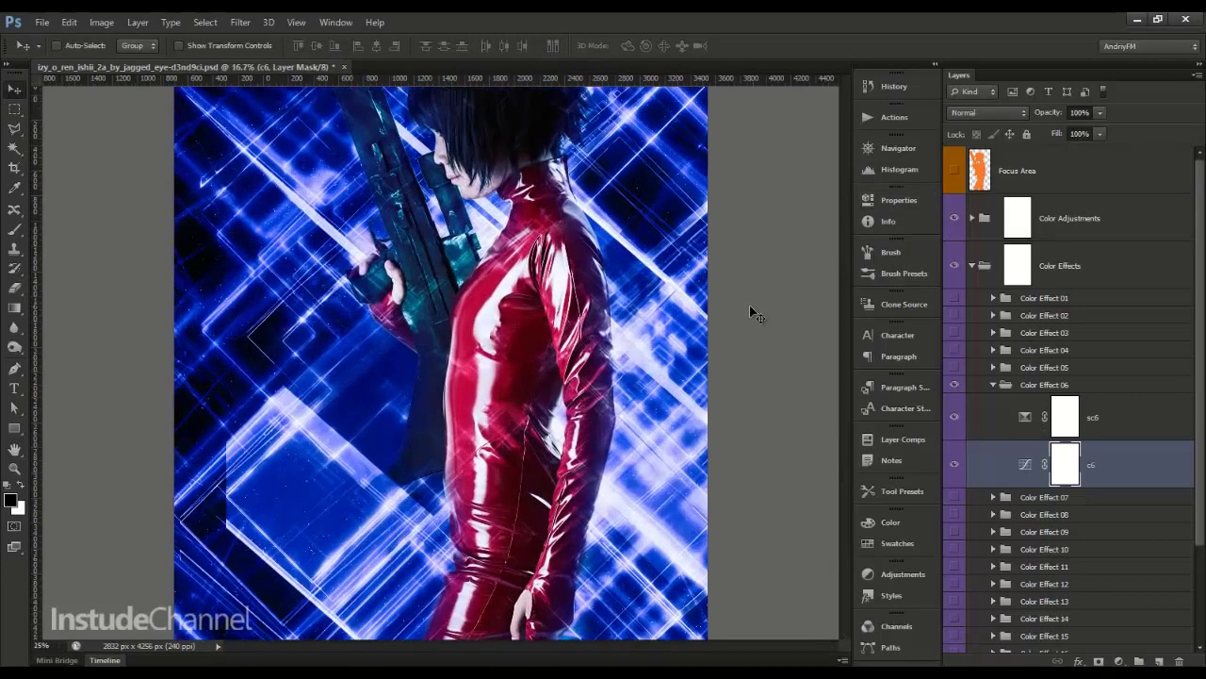
pyautogui.click(993, 384)
pyautogui.click(954, 385)
pyautogui.scroll(1, 622, 360)
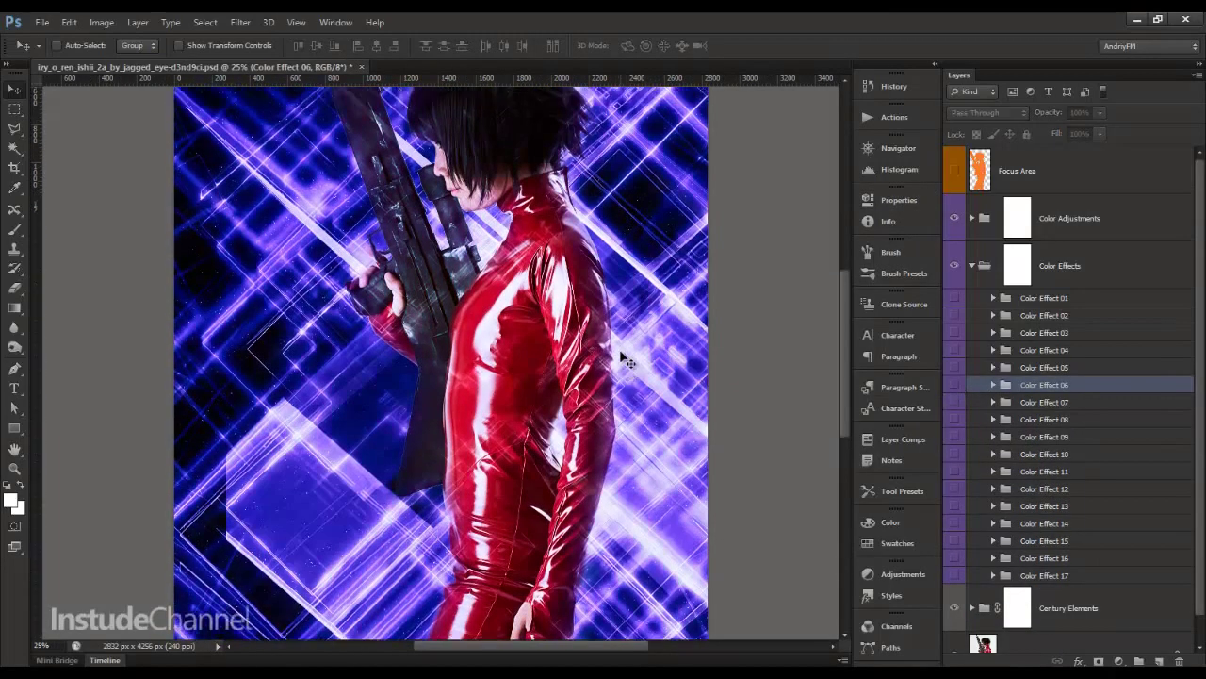
pyautogui.scroll(2, 622, 360)
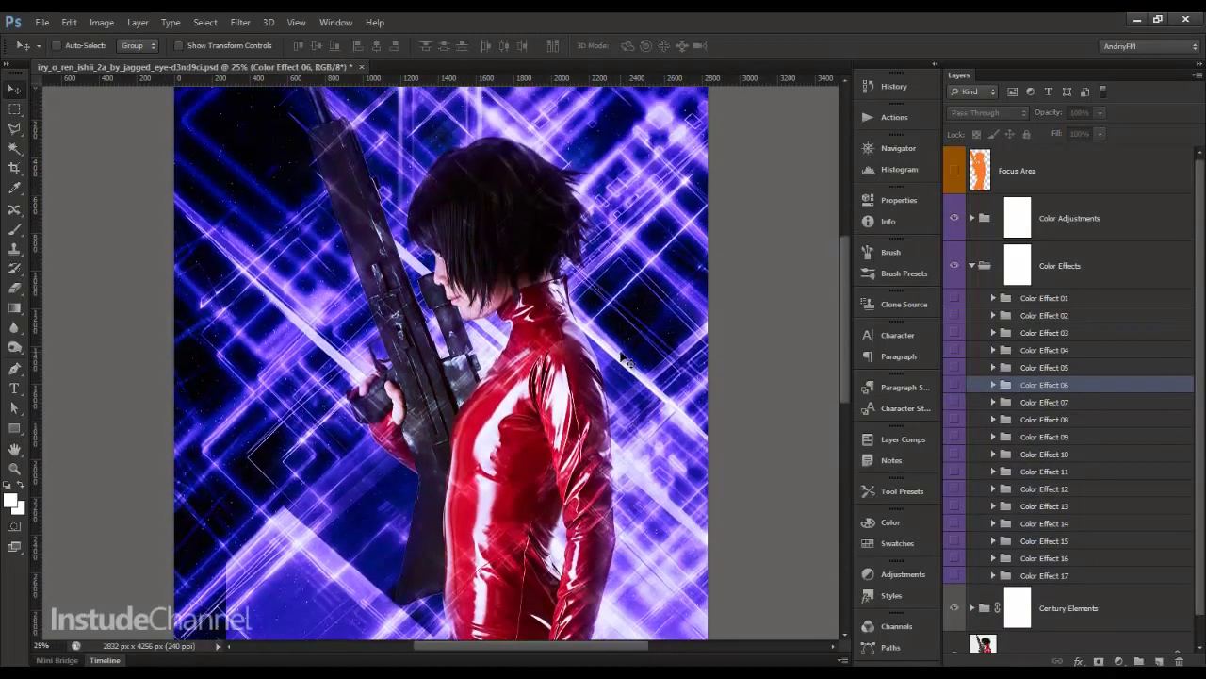
pyautogui.click(974, 267)
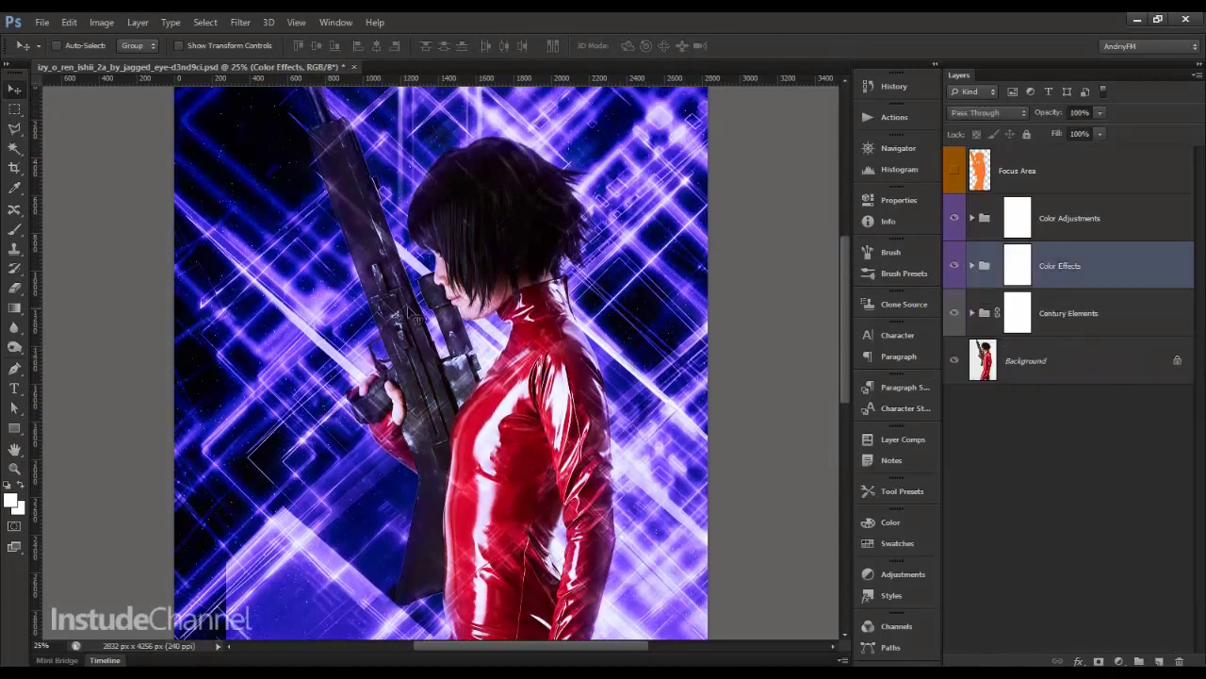
# - Compare against the original photo, then view the finished image panel-free at 50% zoom
pyautogui.keyDown('alt'); pyautogui.click(955, 361); pyautogui.keyUp('alt')
pyautogui.press('Tab')
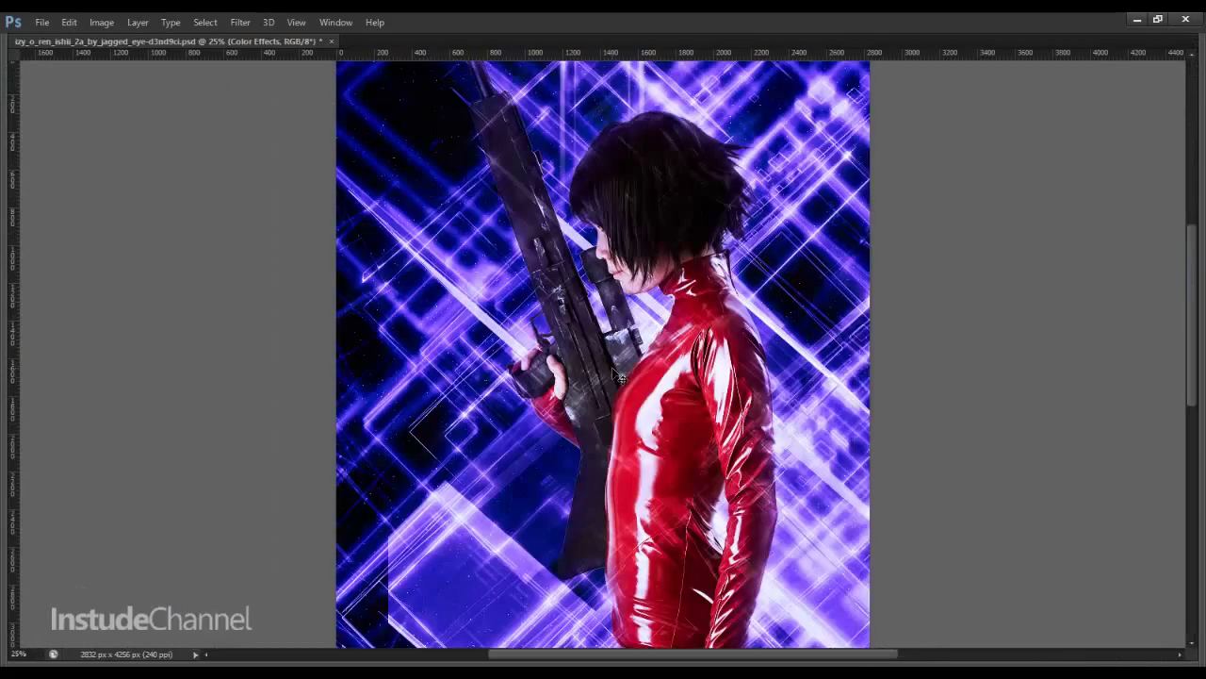
pyautogui.hotkey('ctrl', '+')
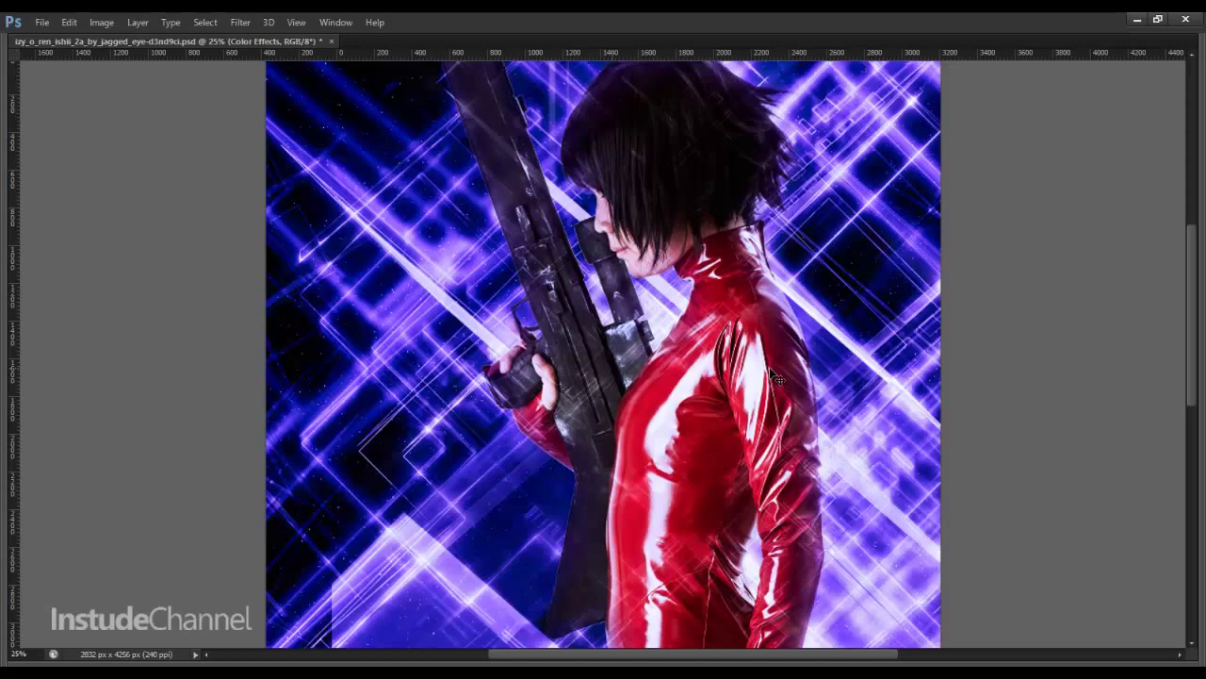
pyautogui.hotkey('ctrl', '+')
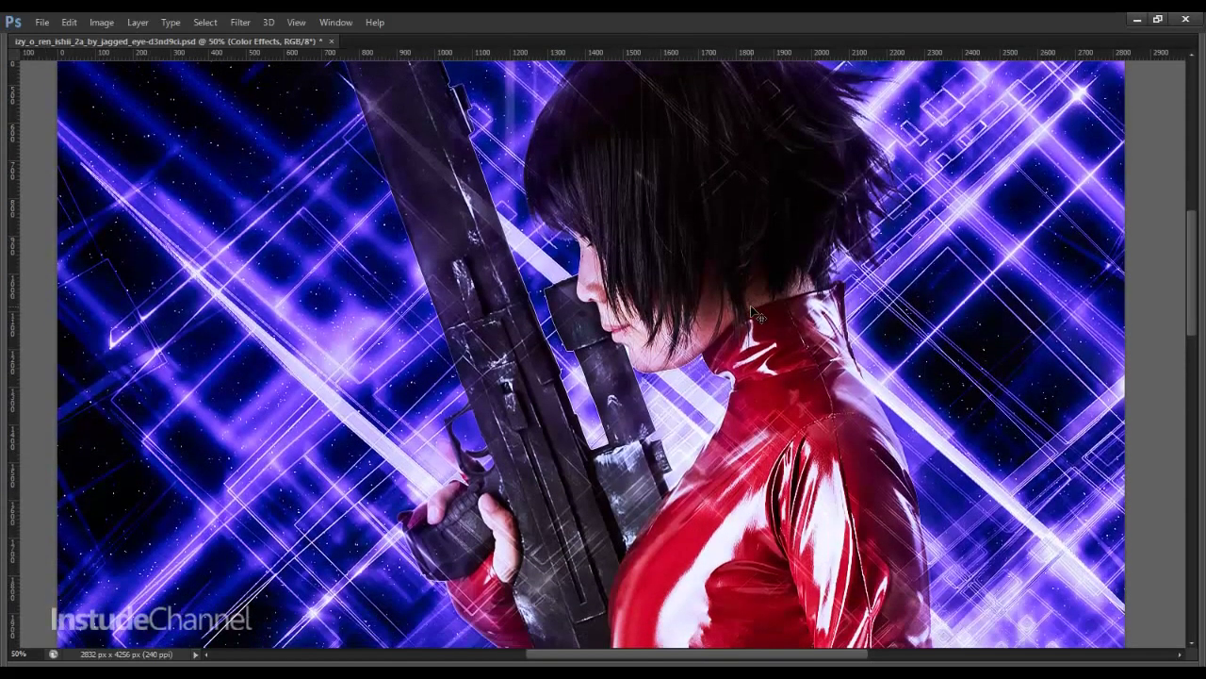